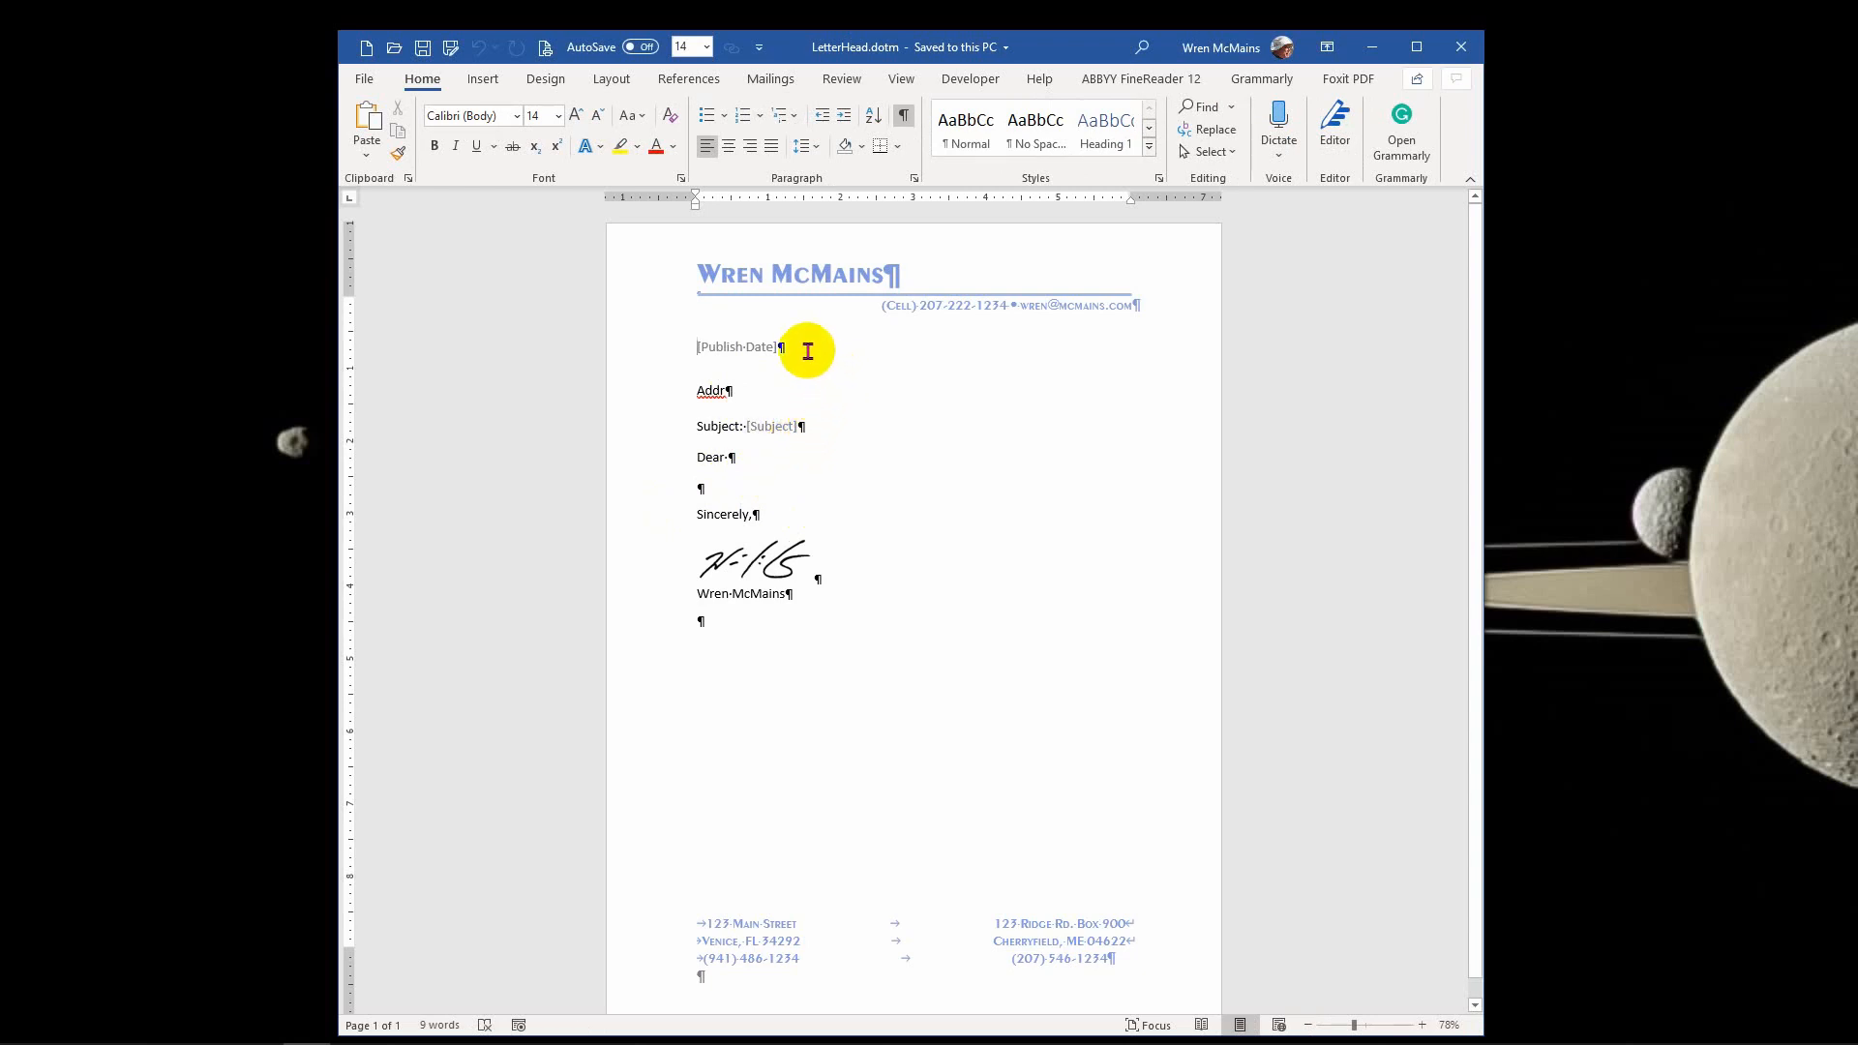
Step: Rename the date paragraph's LtrDarte style to LtrDate and set its following paragraph style to LtrAddress
{"action": "left_click", "coordinate": [798, 354]}
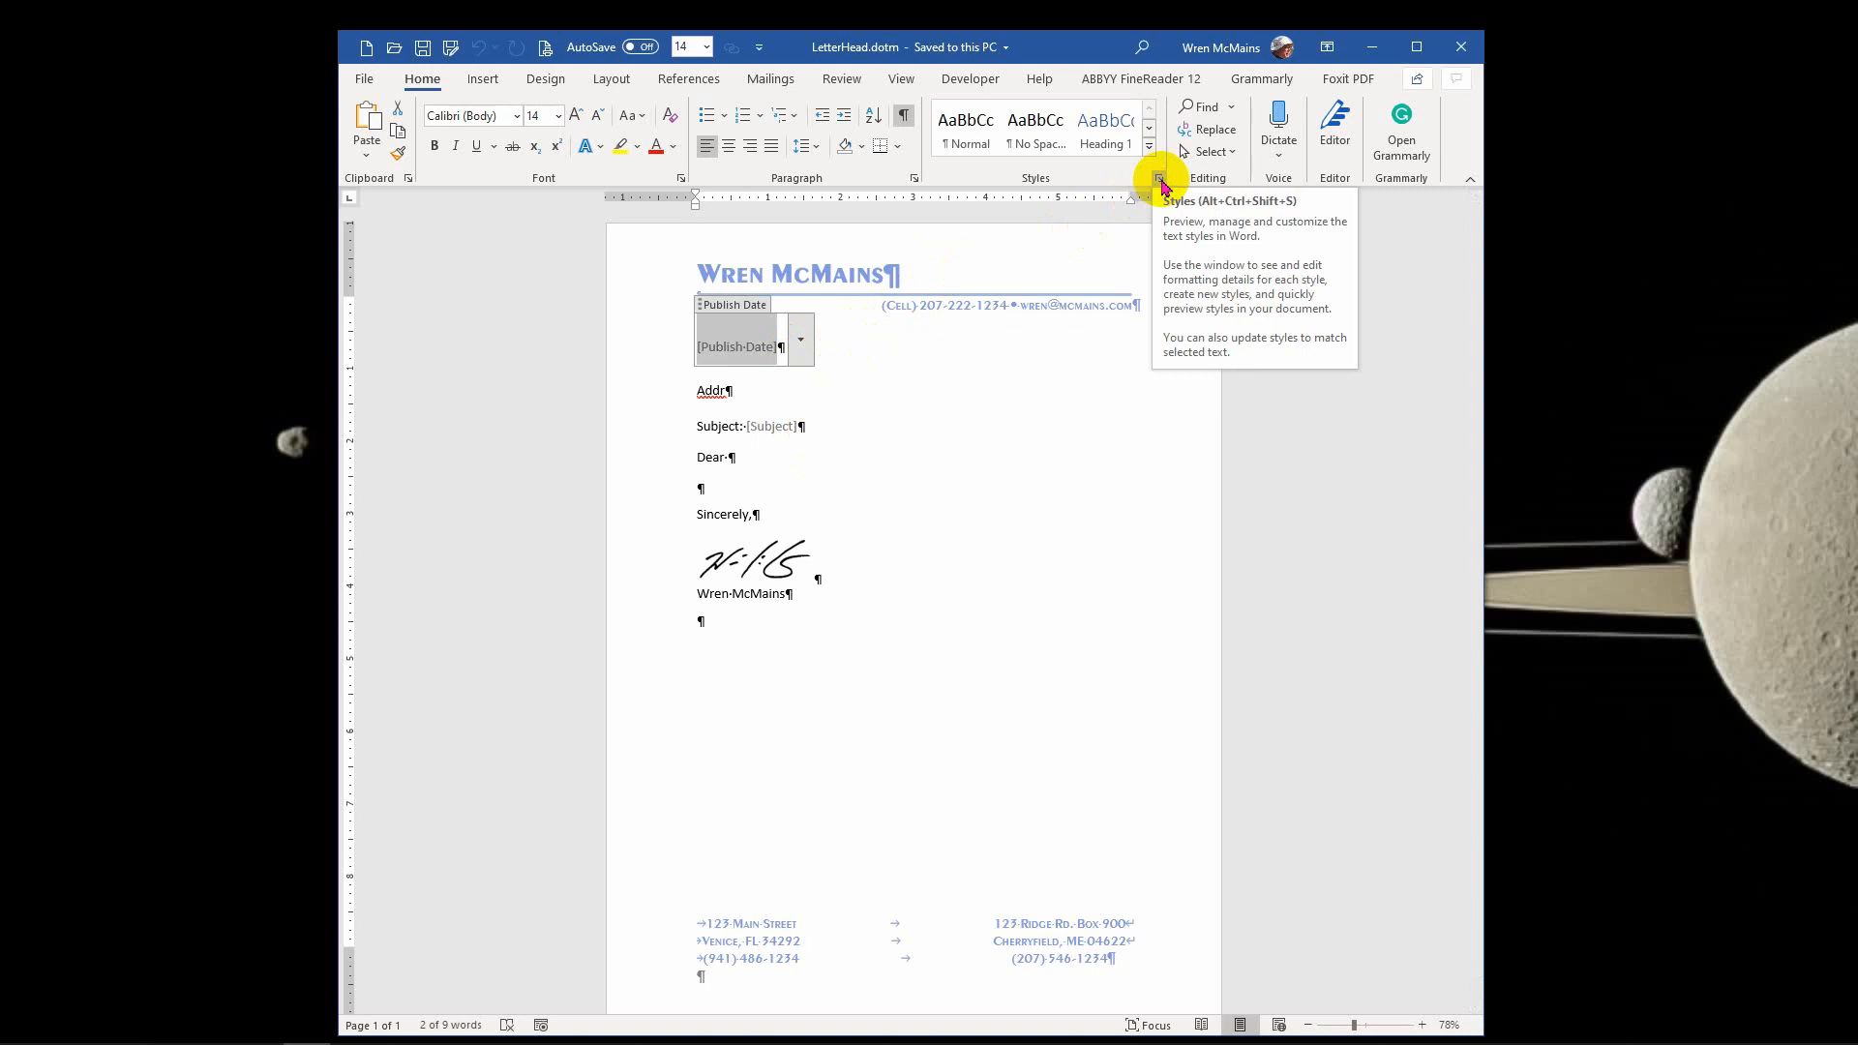
{"action": "left_click", "coordinate": [1158, 181]}
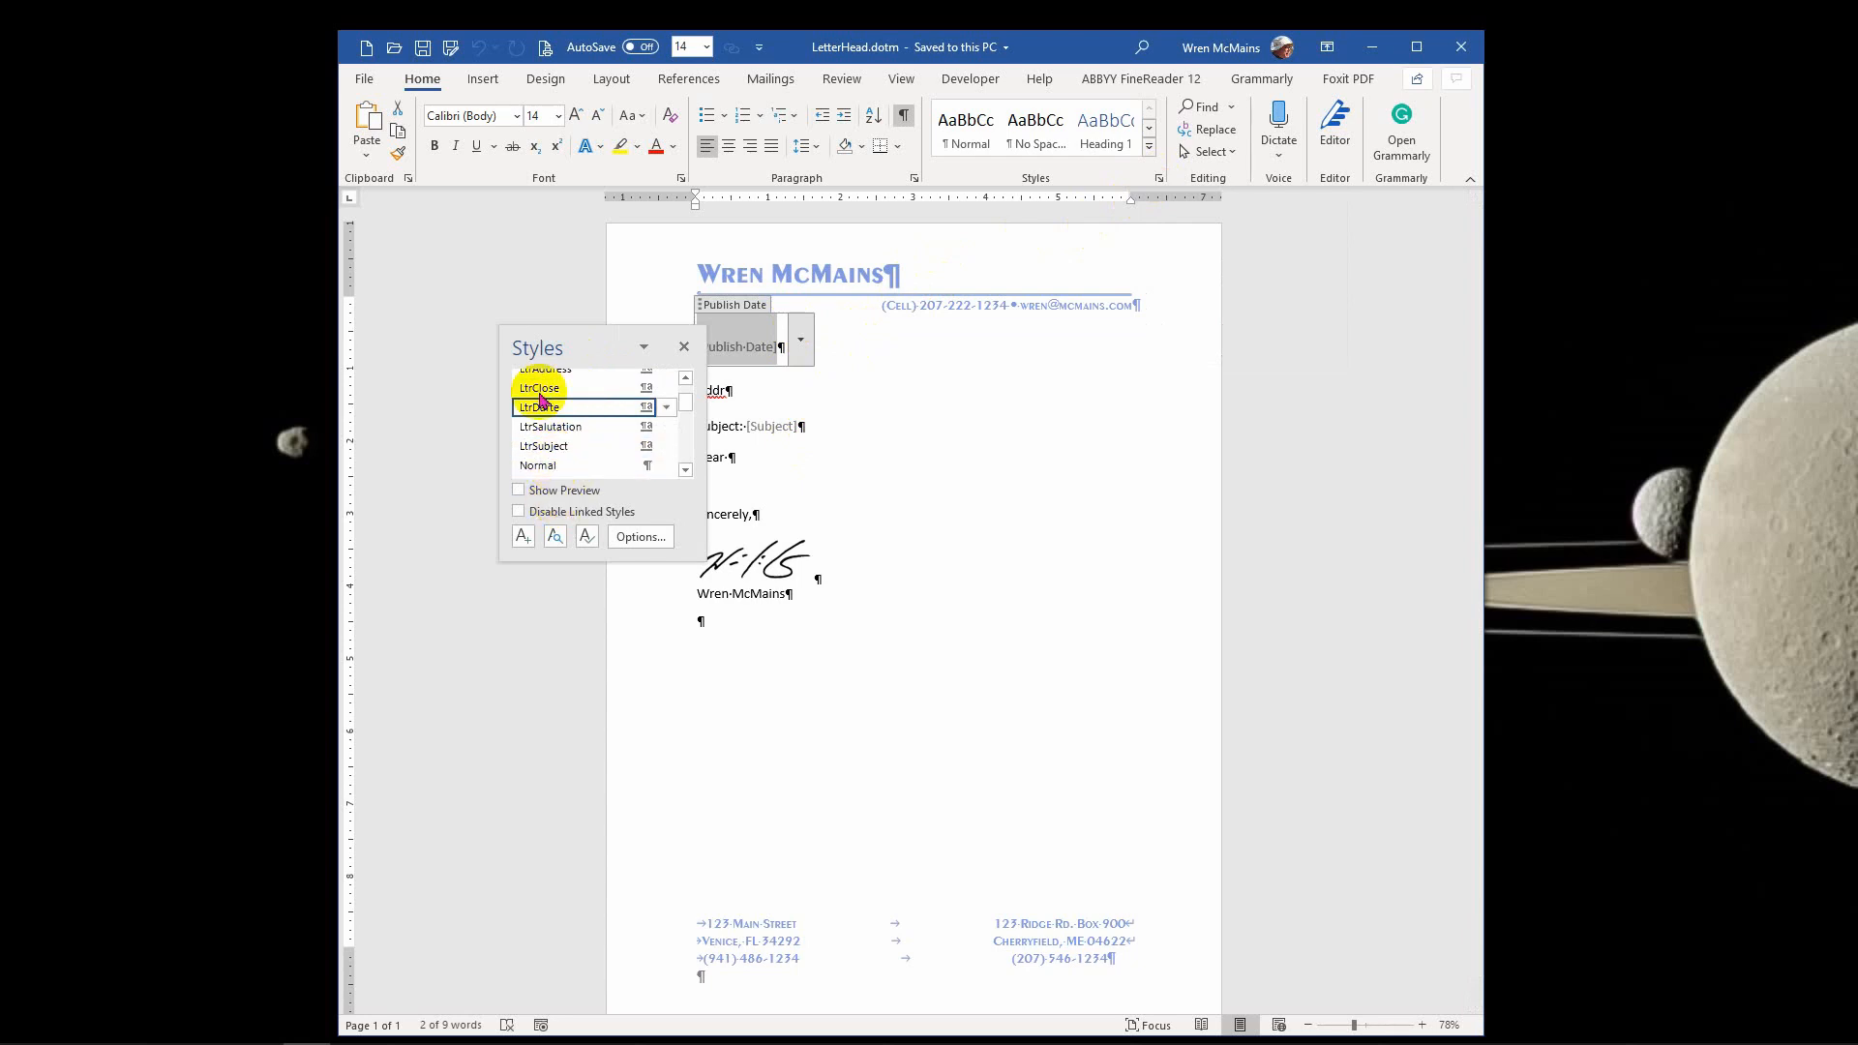
{"action": "left_click", "coordinate": [667, 410]}
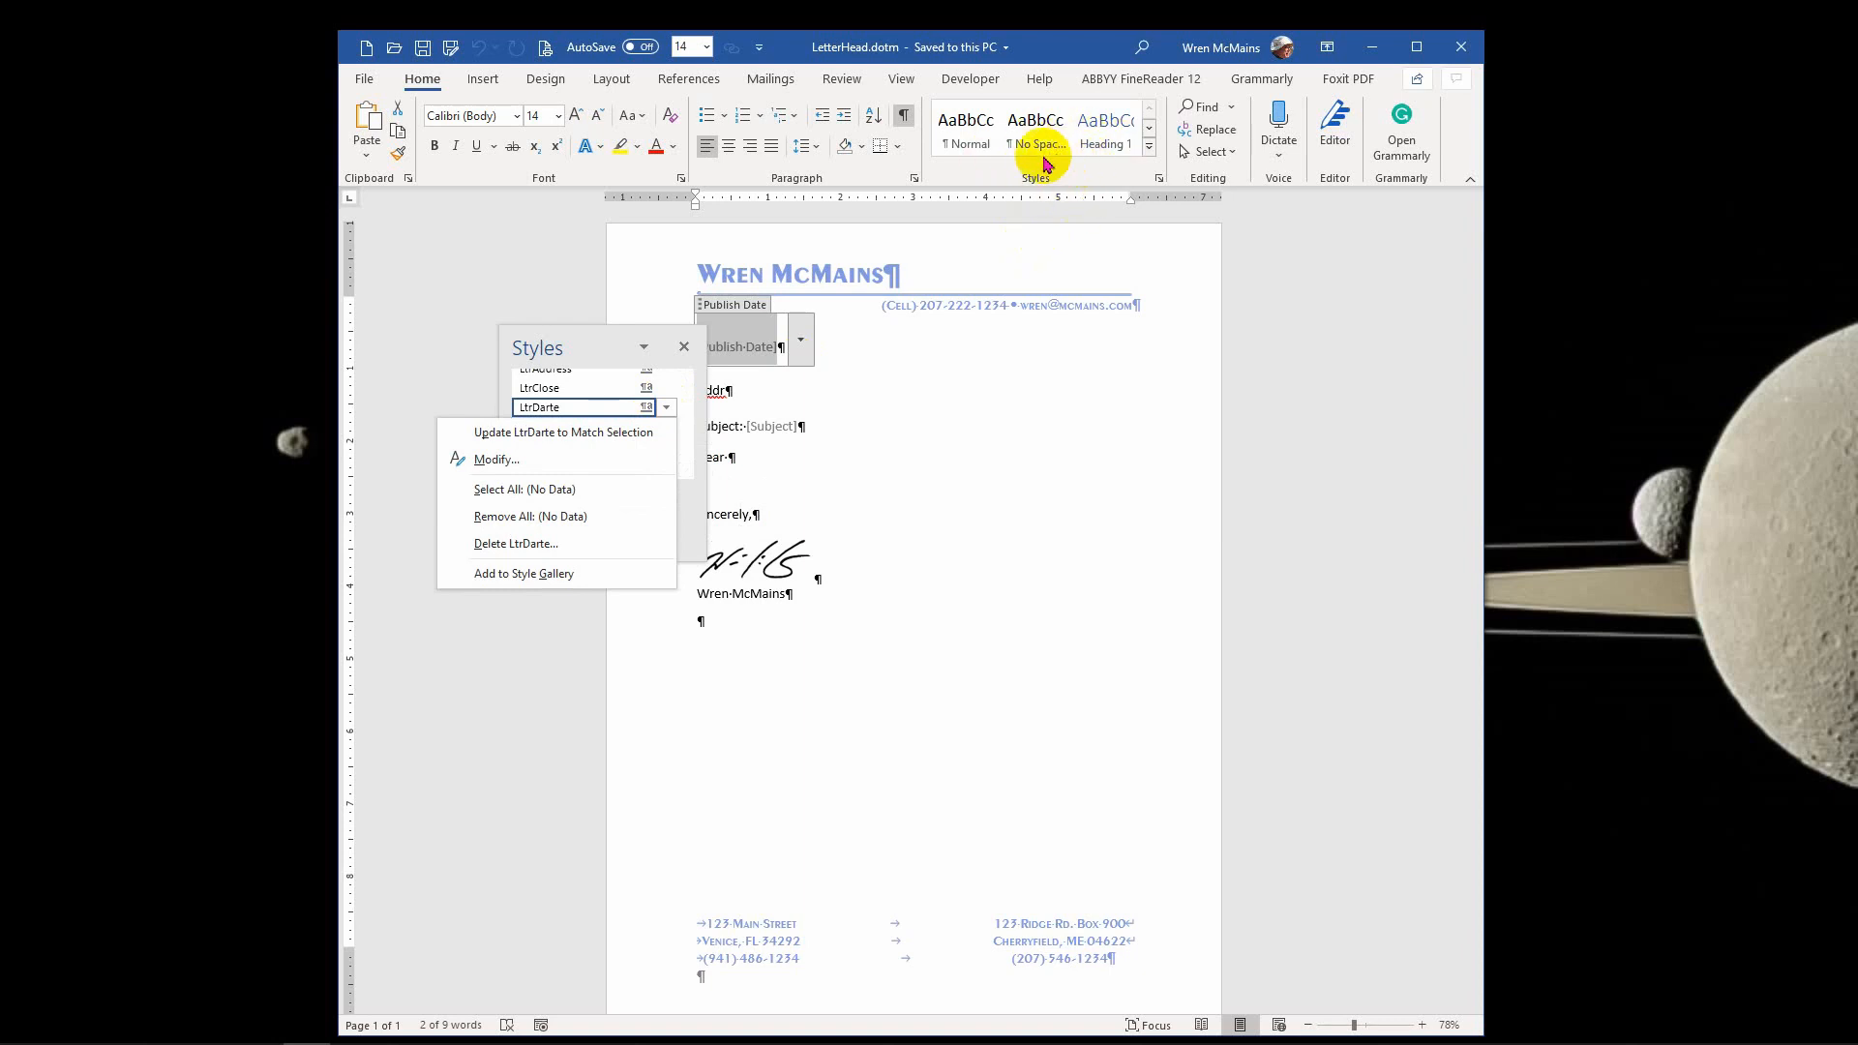
{"action": "left_click", "coordinate": [497, 459]}
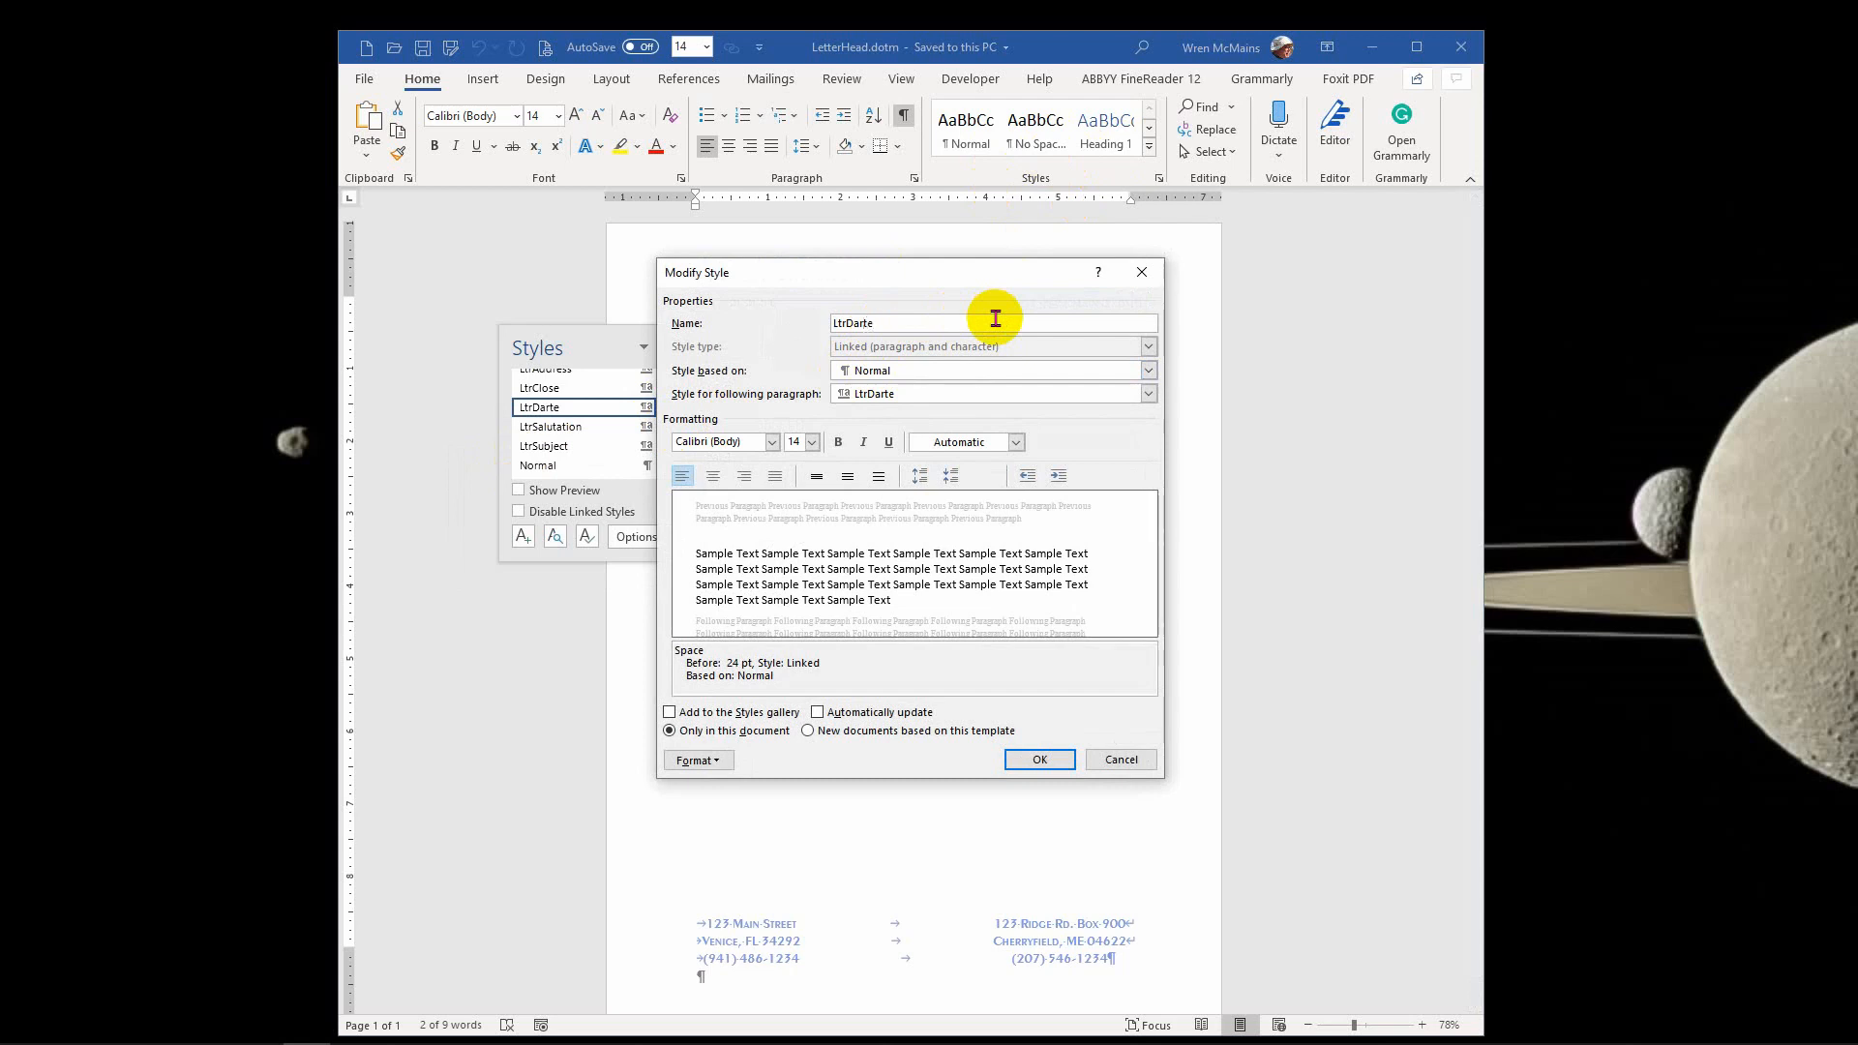
{"action": "left_click", "coordinate": [955, 394]}
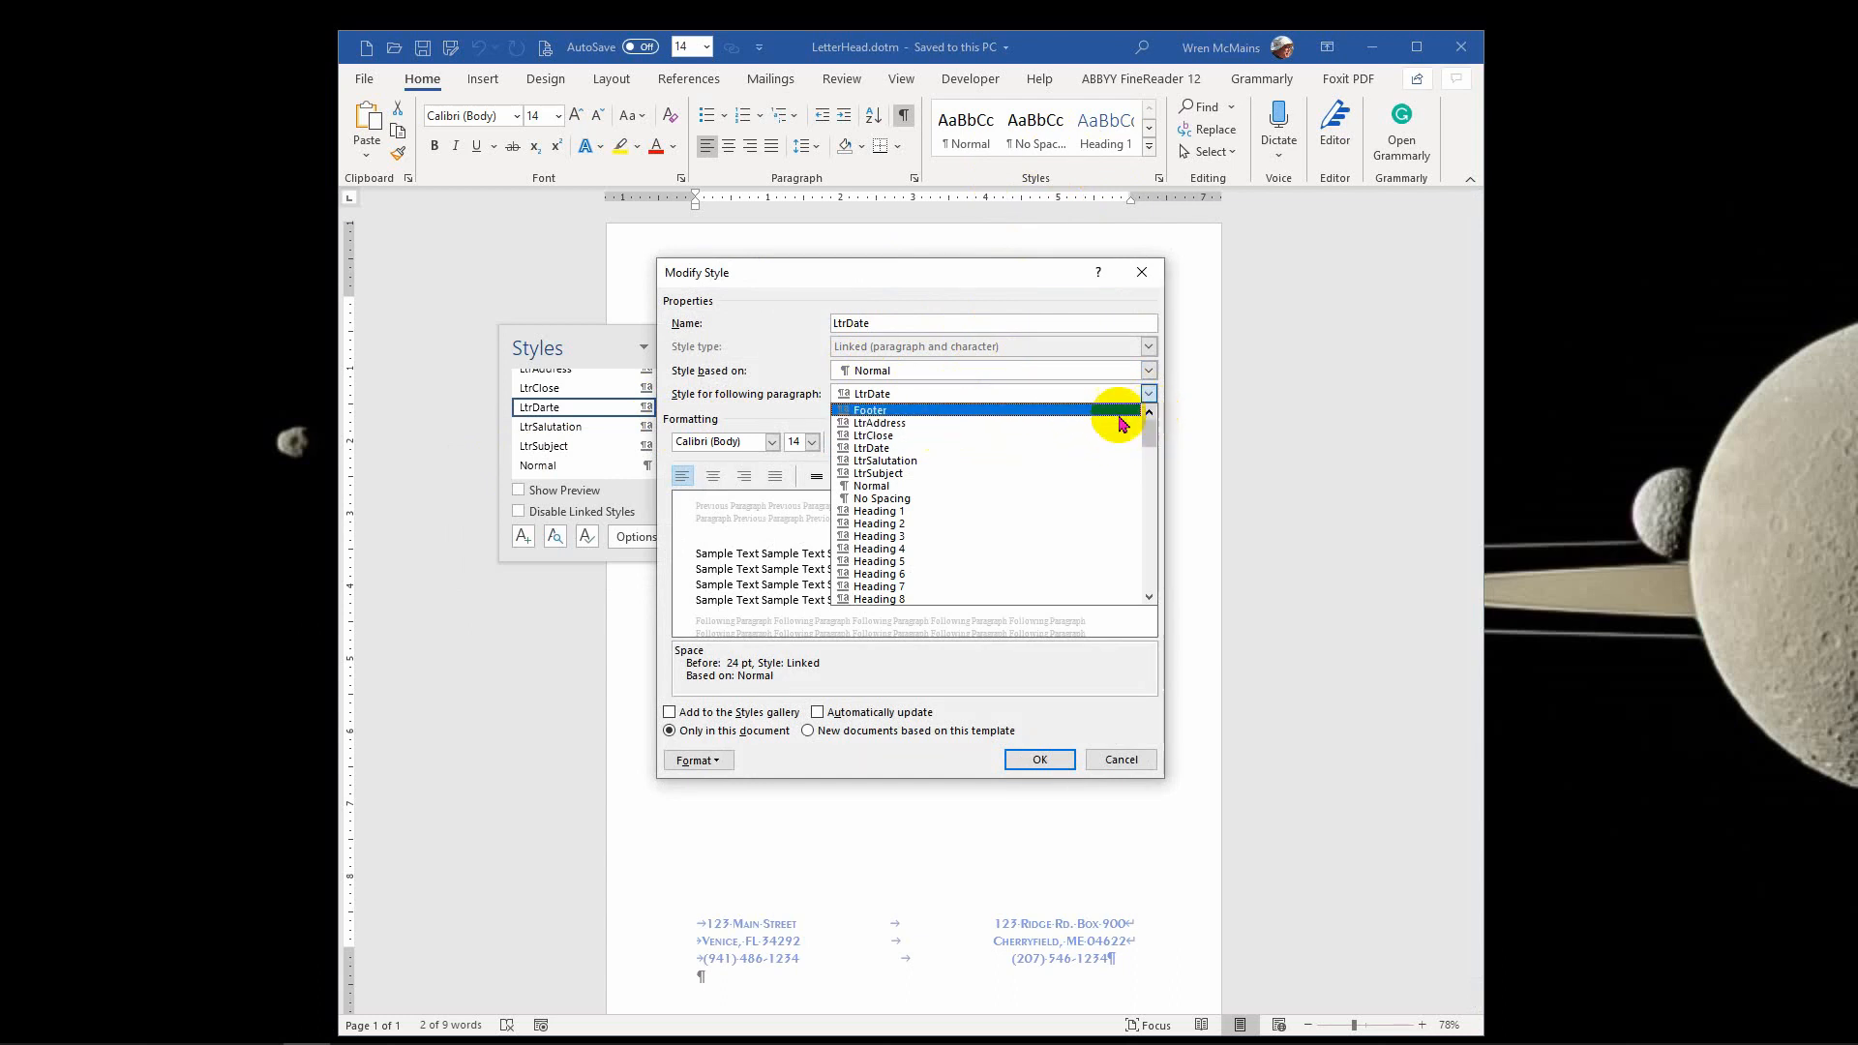
{"action": "left_click", "coordinate": [898, 427]}
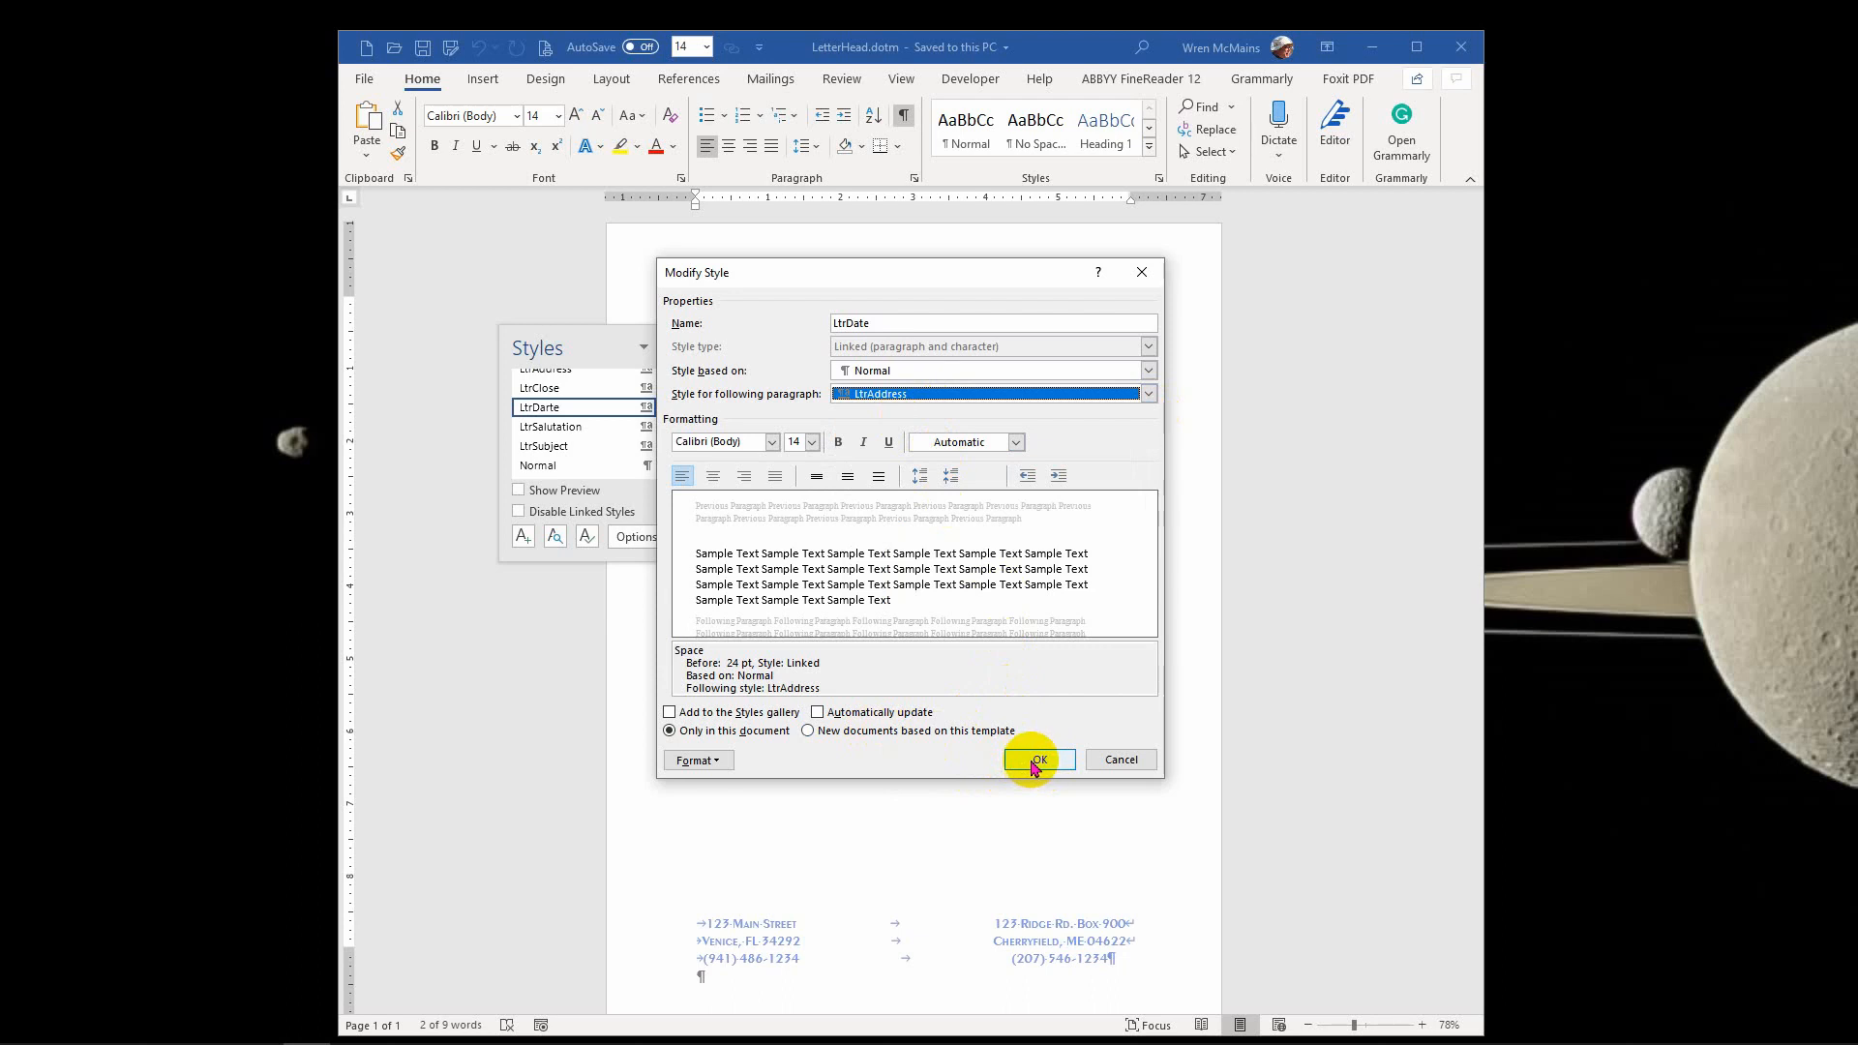
{"action": "left_click", "coordinate": [1034, 762]}
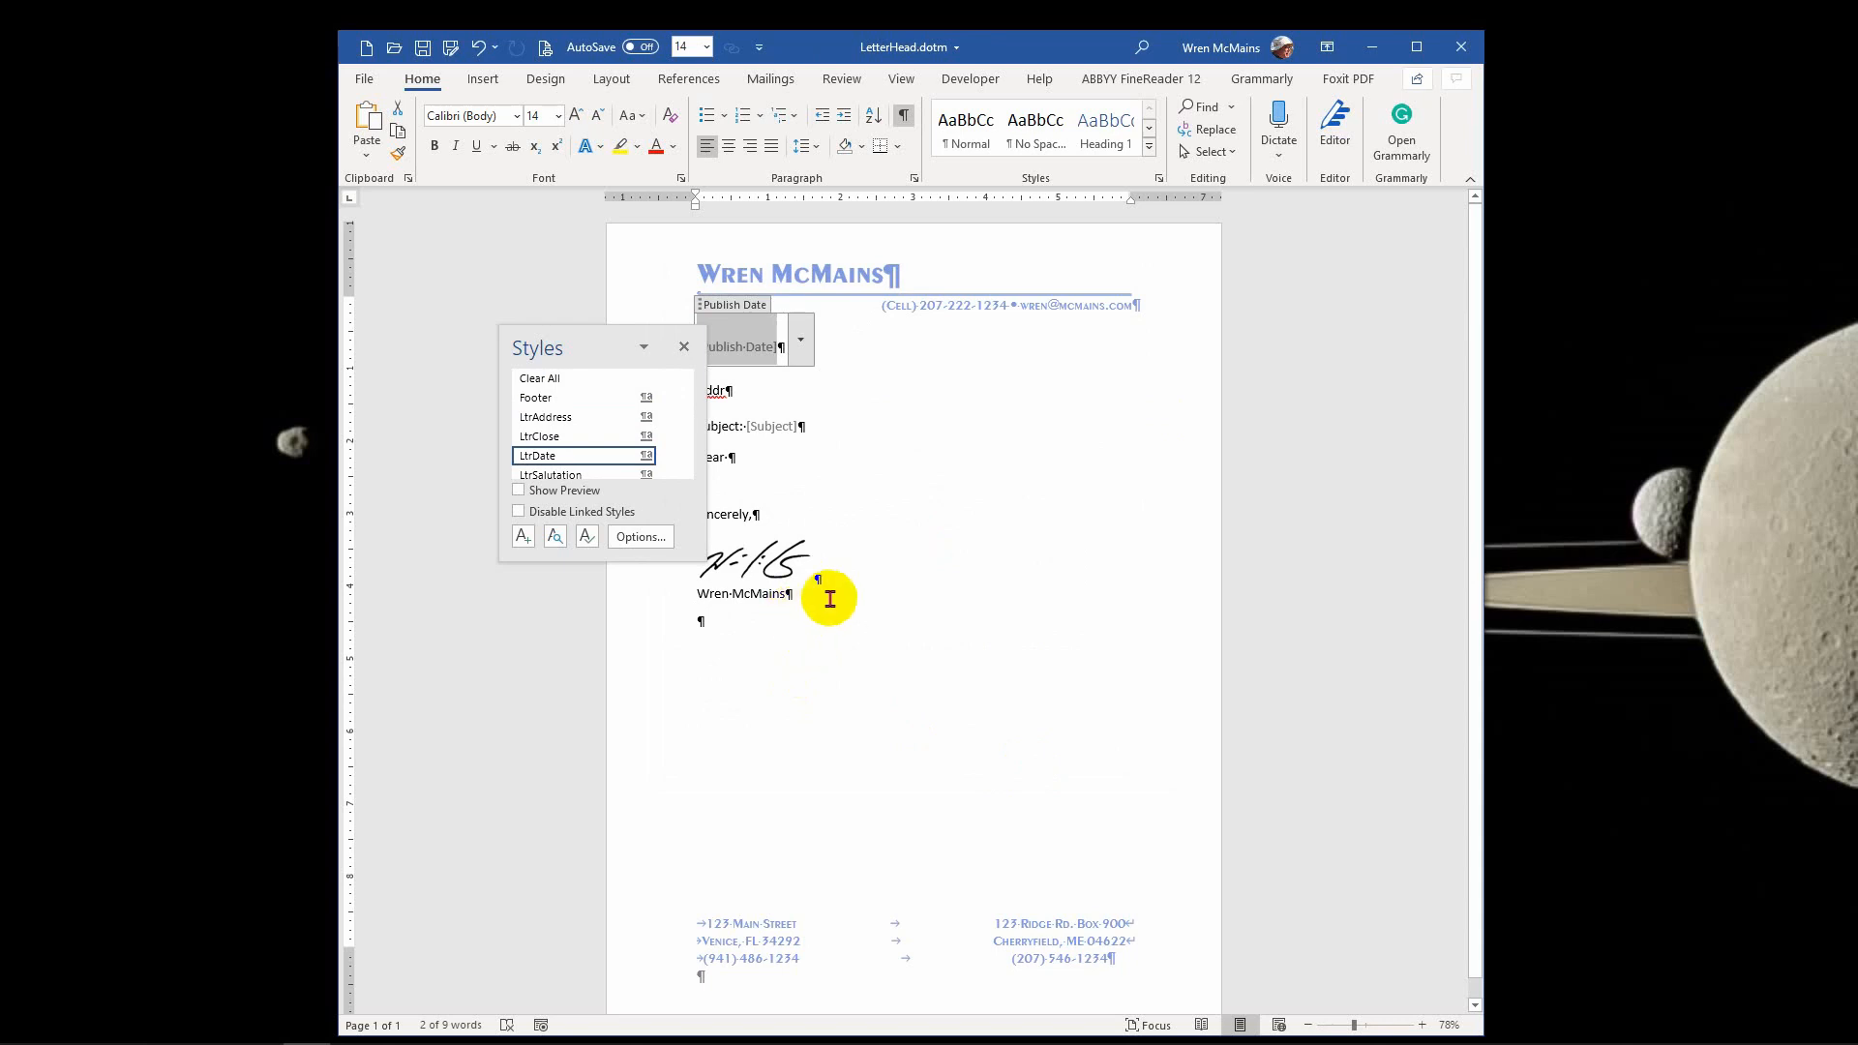
Step: Modify the LtrAddress style so that the style for the following paragraph is LtrSubject
{"action": "left_click", "coordinate": [766, 393]}
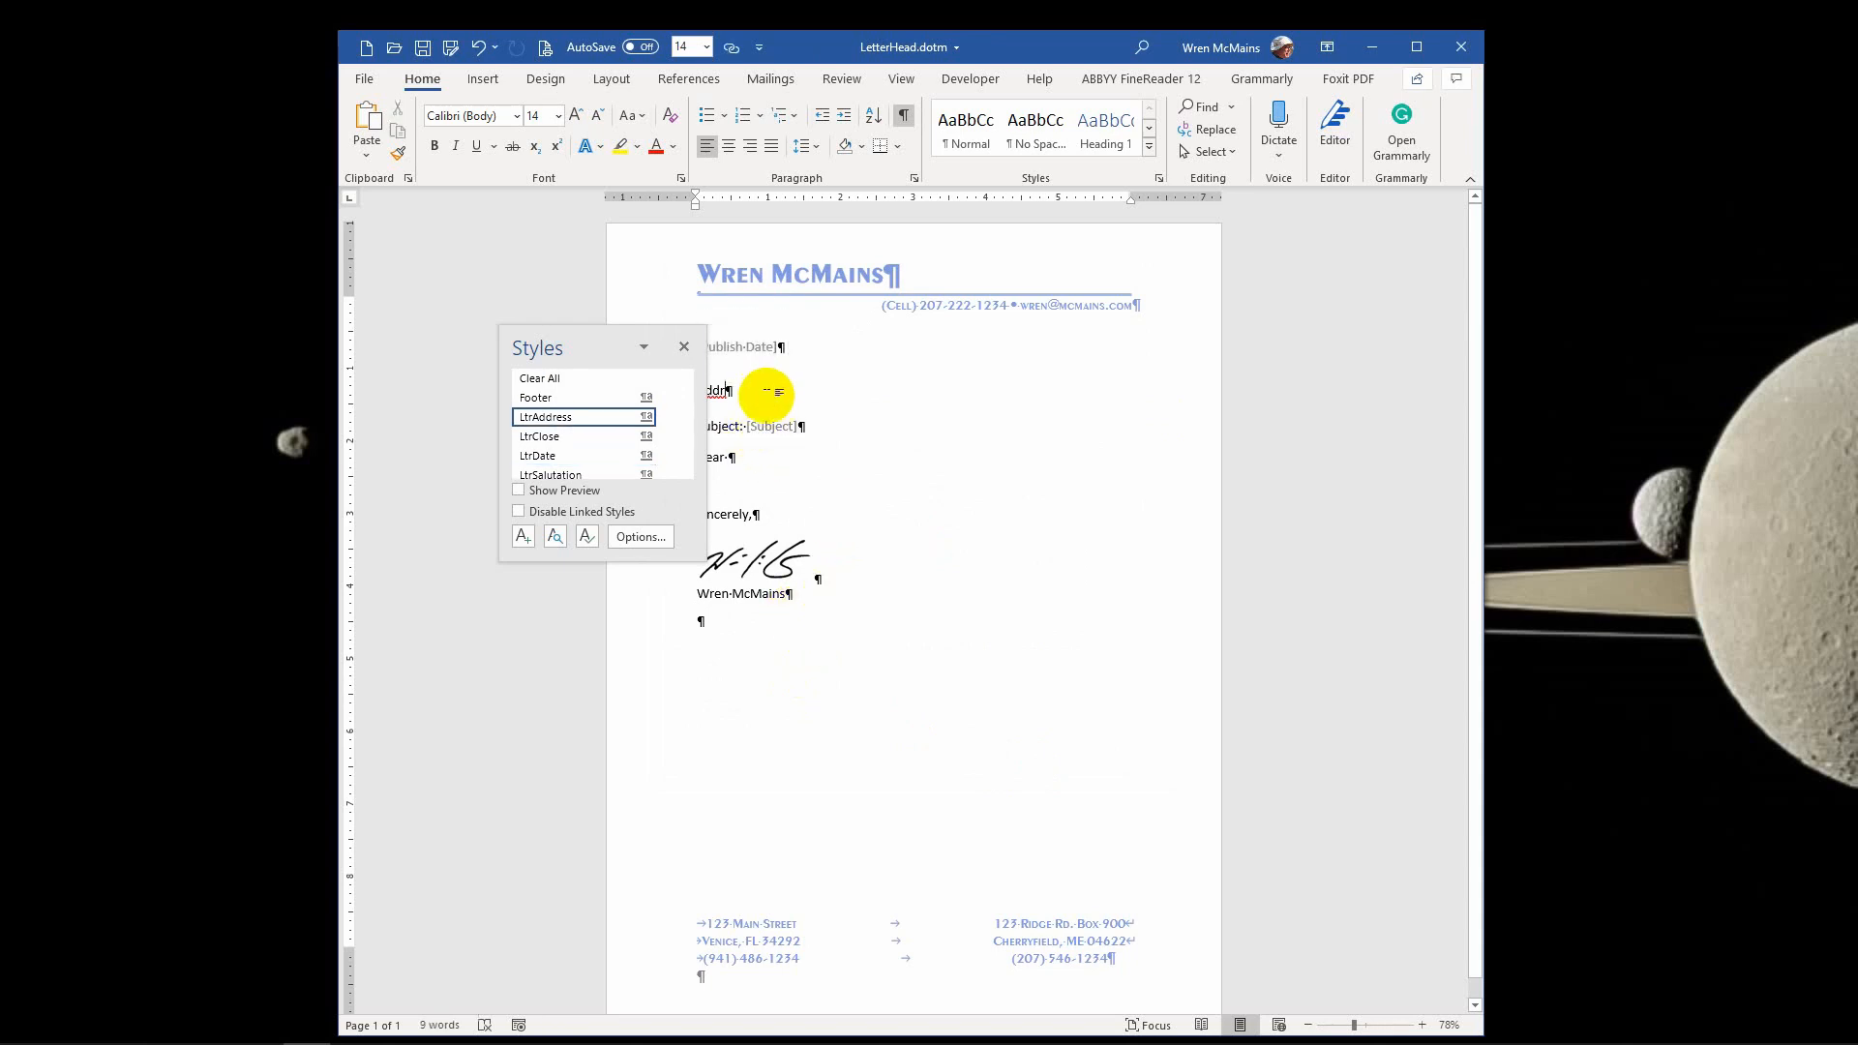
{"action": "left_click", "coordinate": [666, 417]}
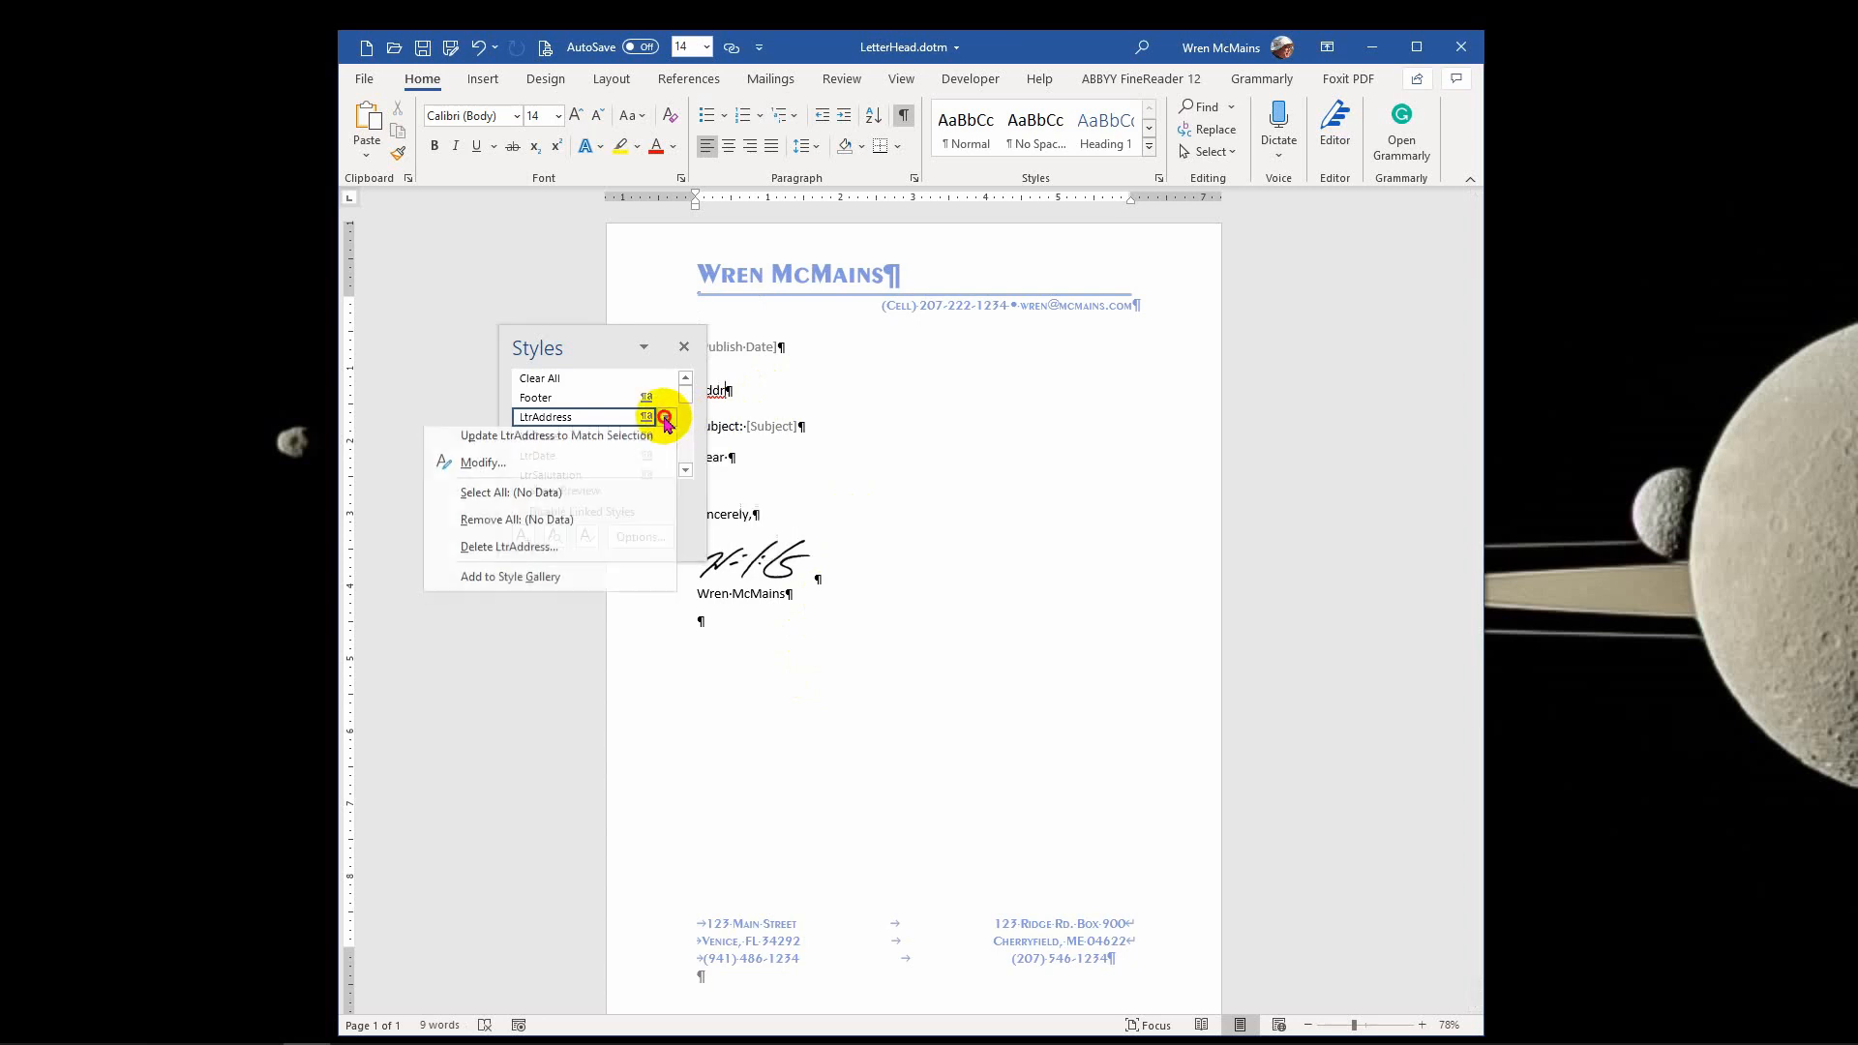
{"action": "left_click", "coordinate": [579, 468]}
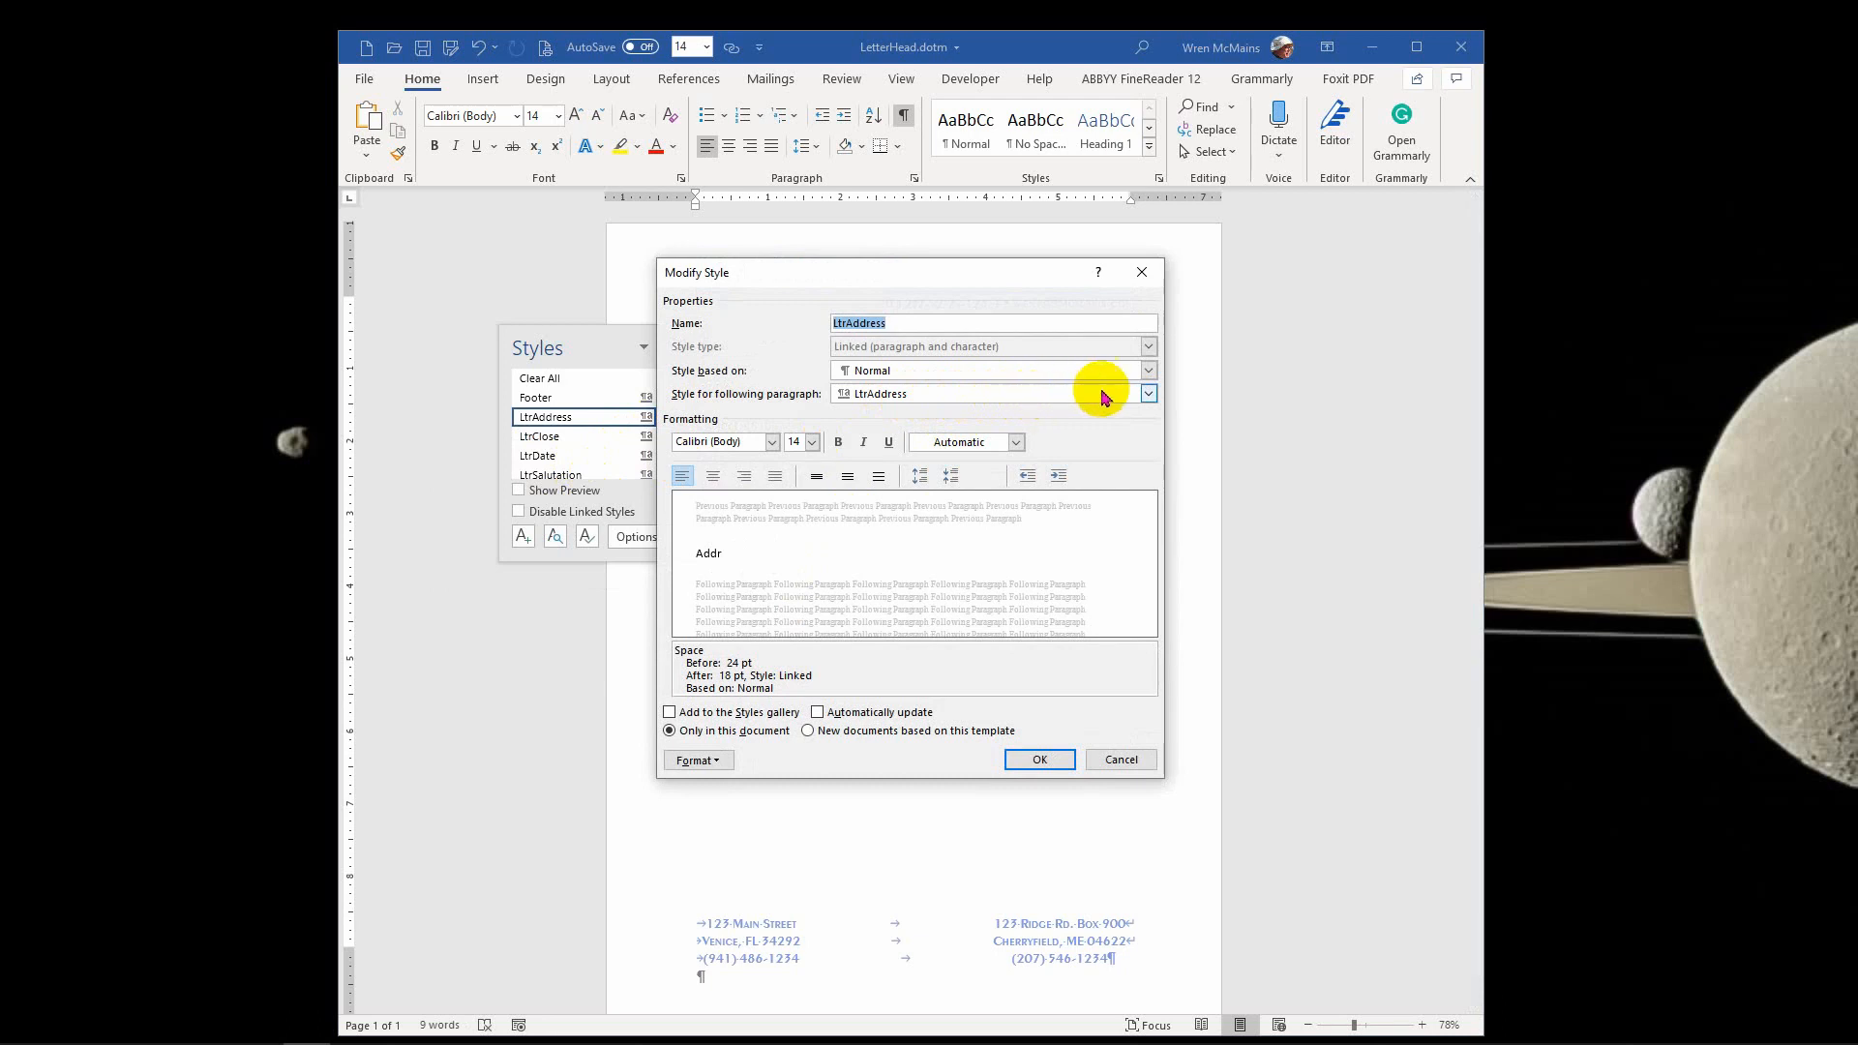
{"action": "left_click", "coordinate": [1149, 393]}
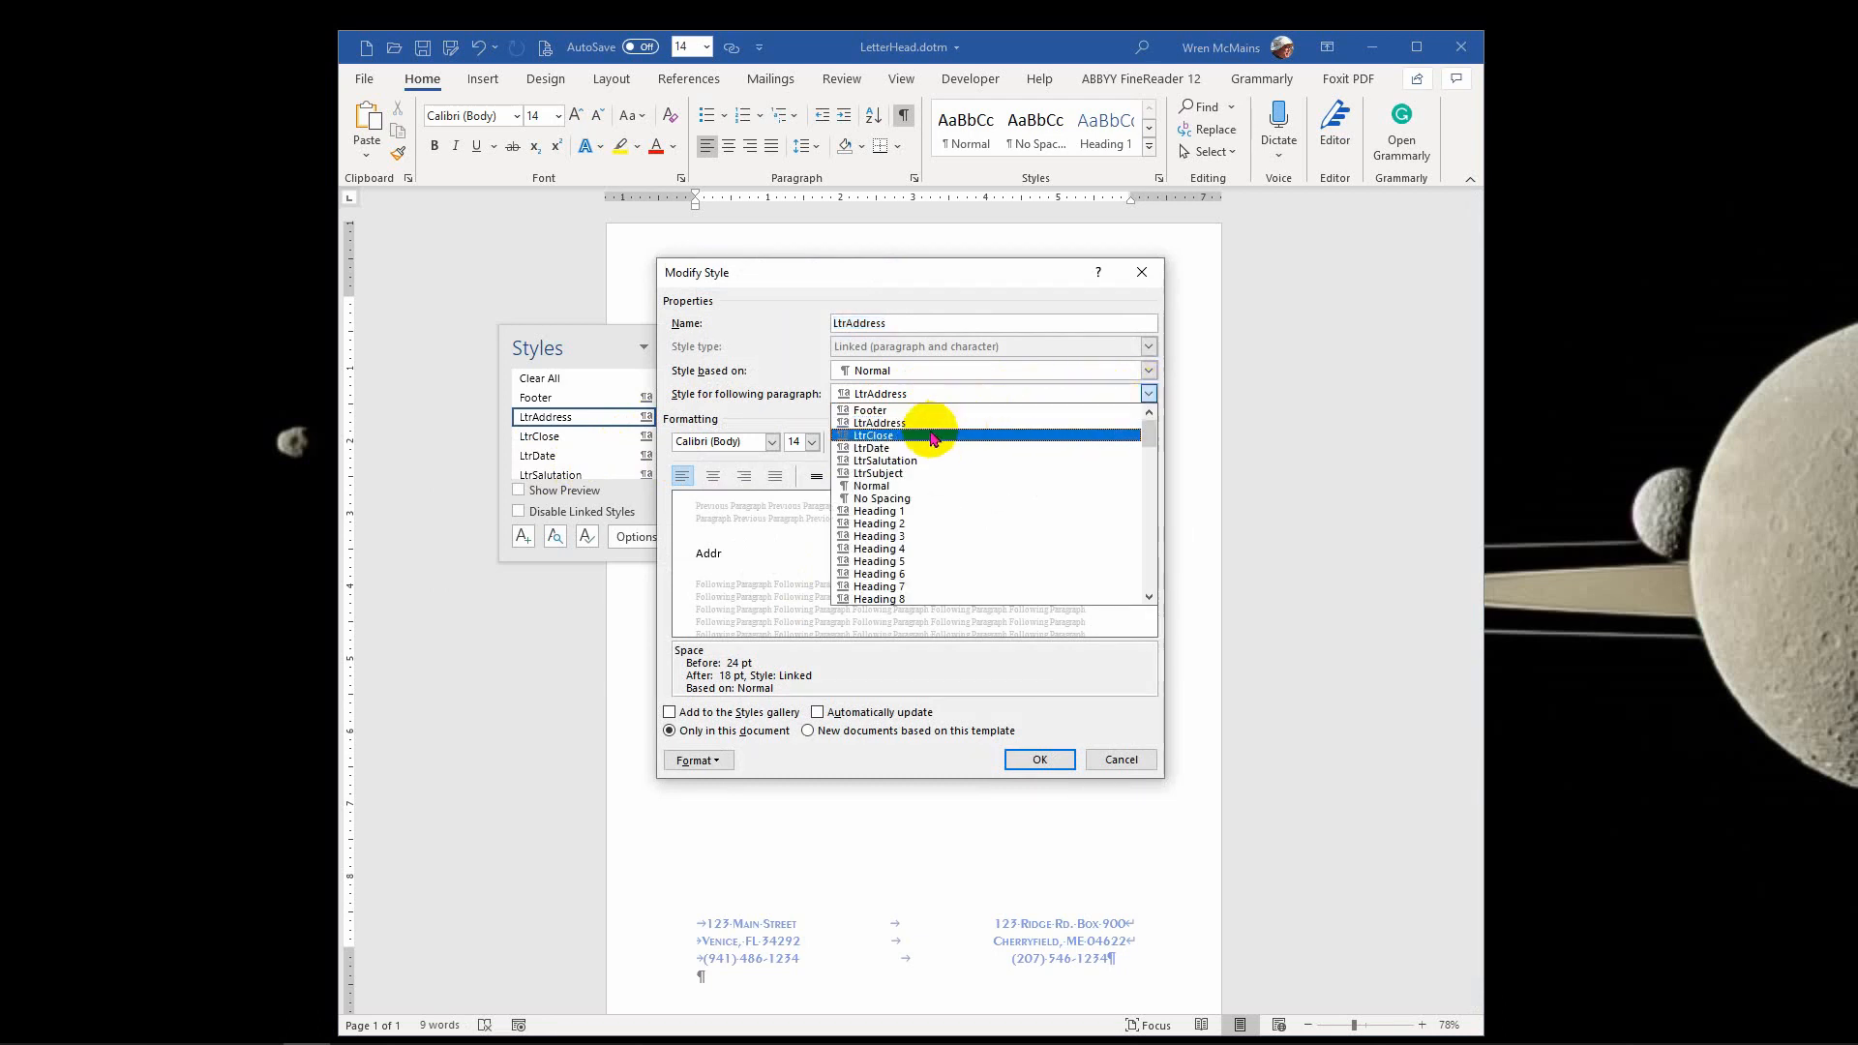
{"action": "left_click", "coordinate": [874, 474]}
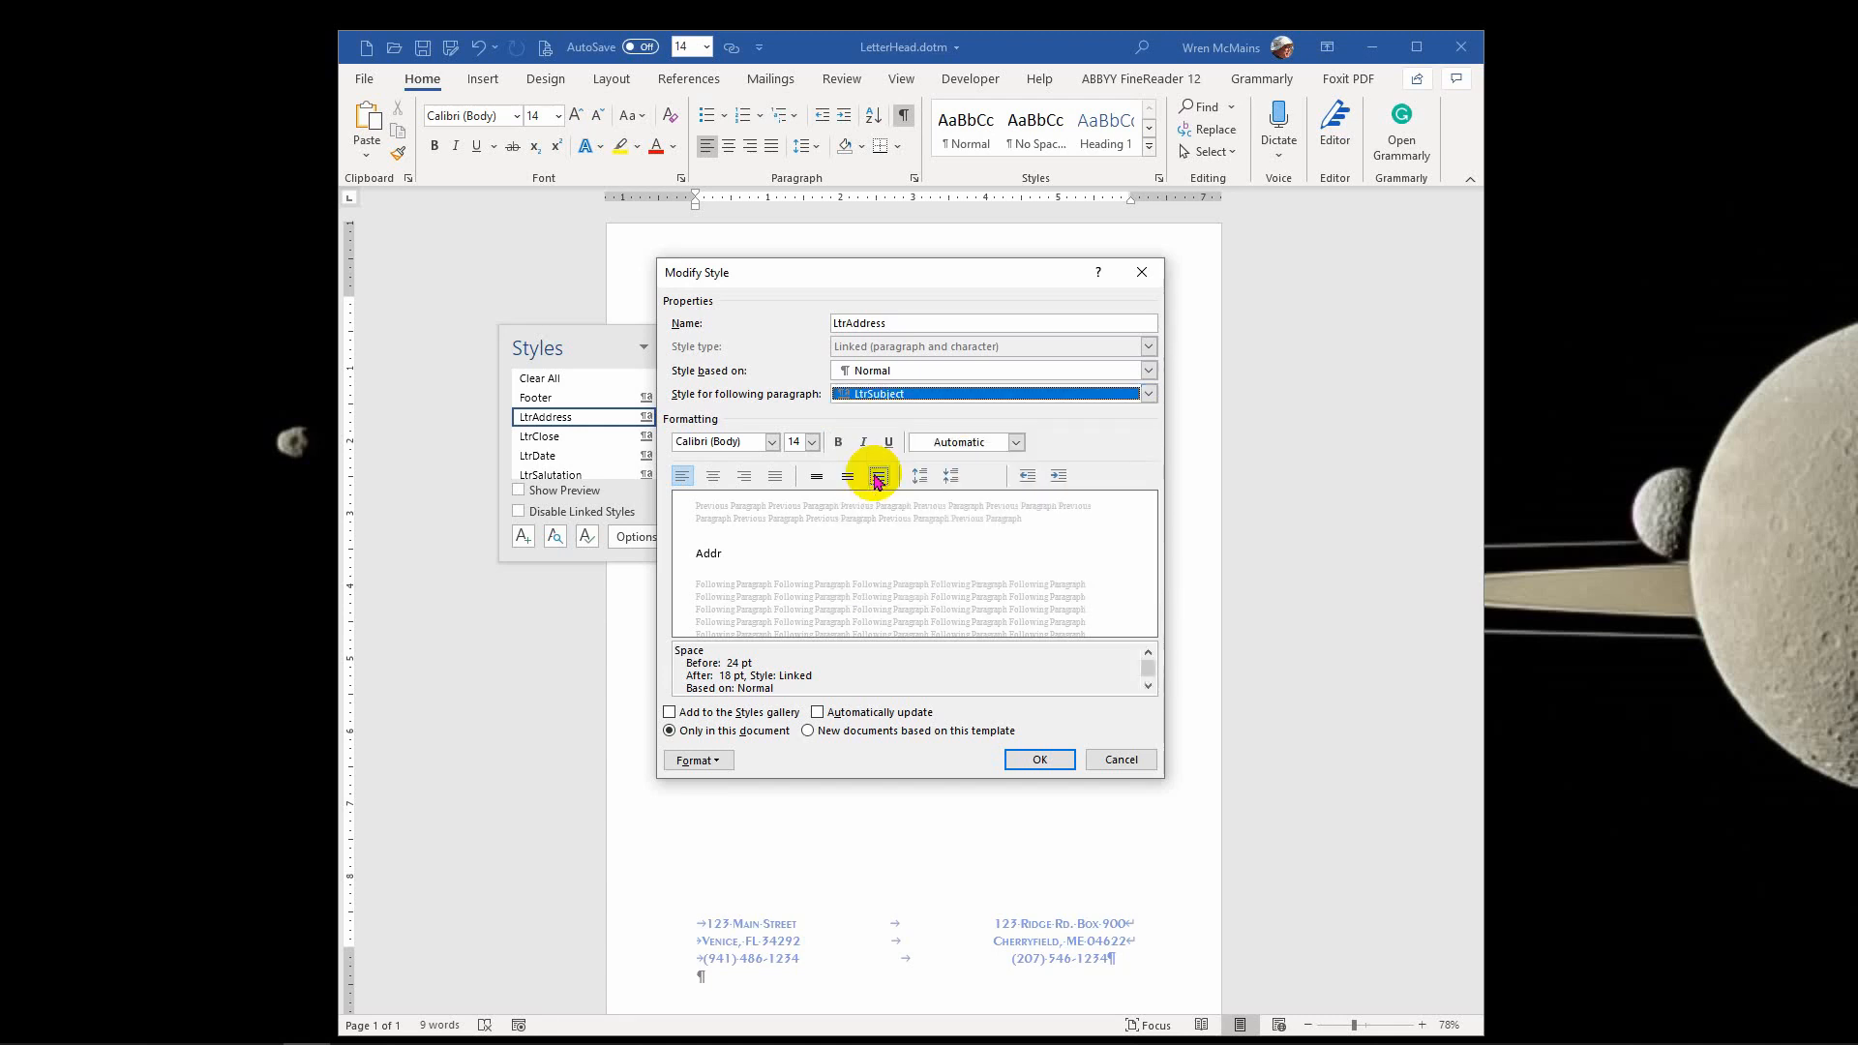
{"action": "left_click", "coordinate": [1034, 761]}
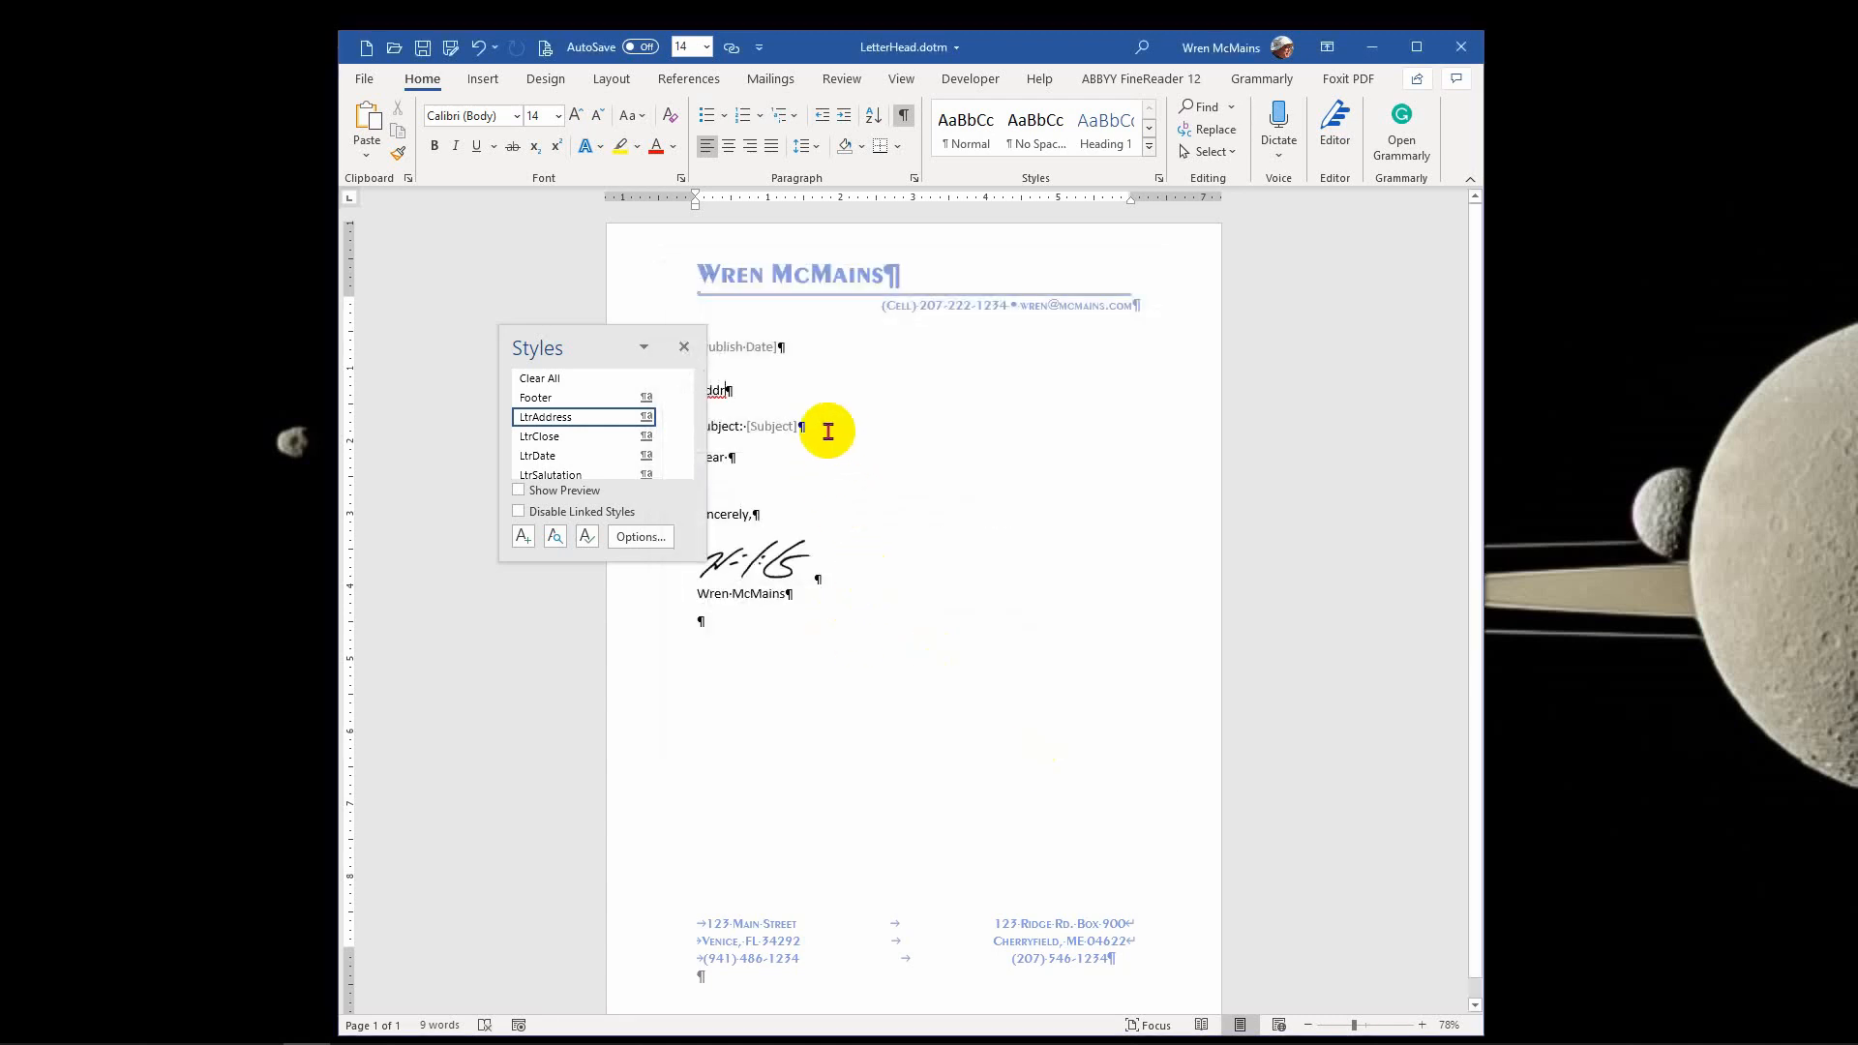
Step: Modify the LtrSubject style to be bold and to be followed by the LtrSalutation style
{"action": "left_click", "coordinate": [827, 431]}
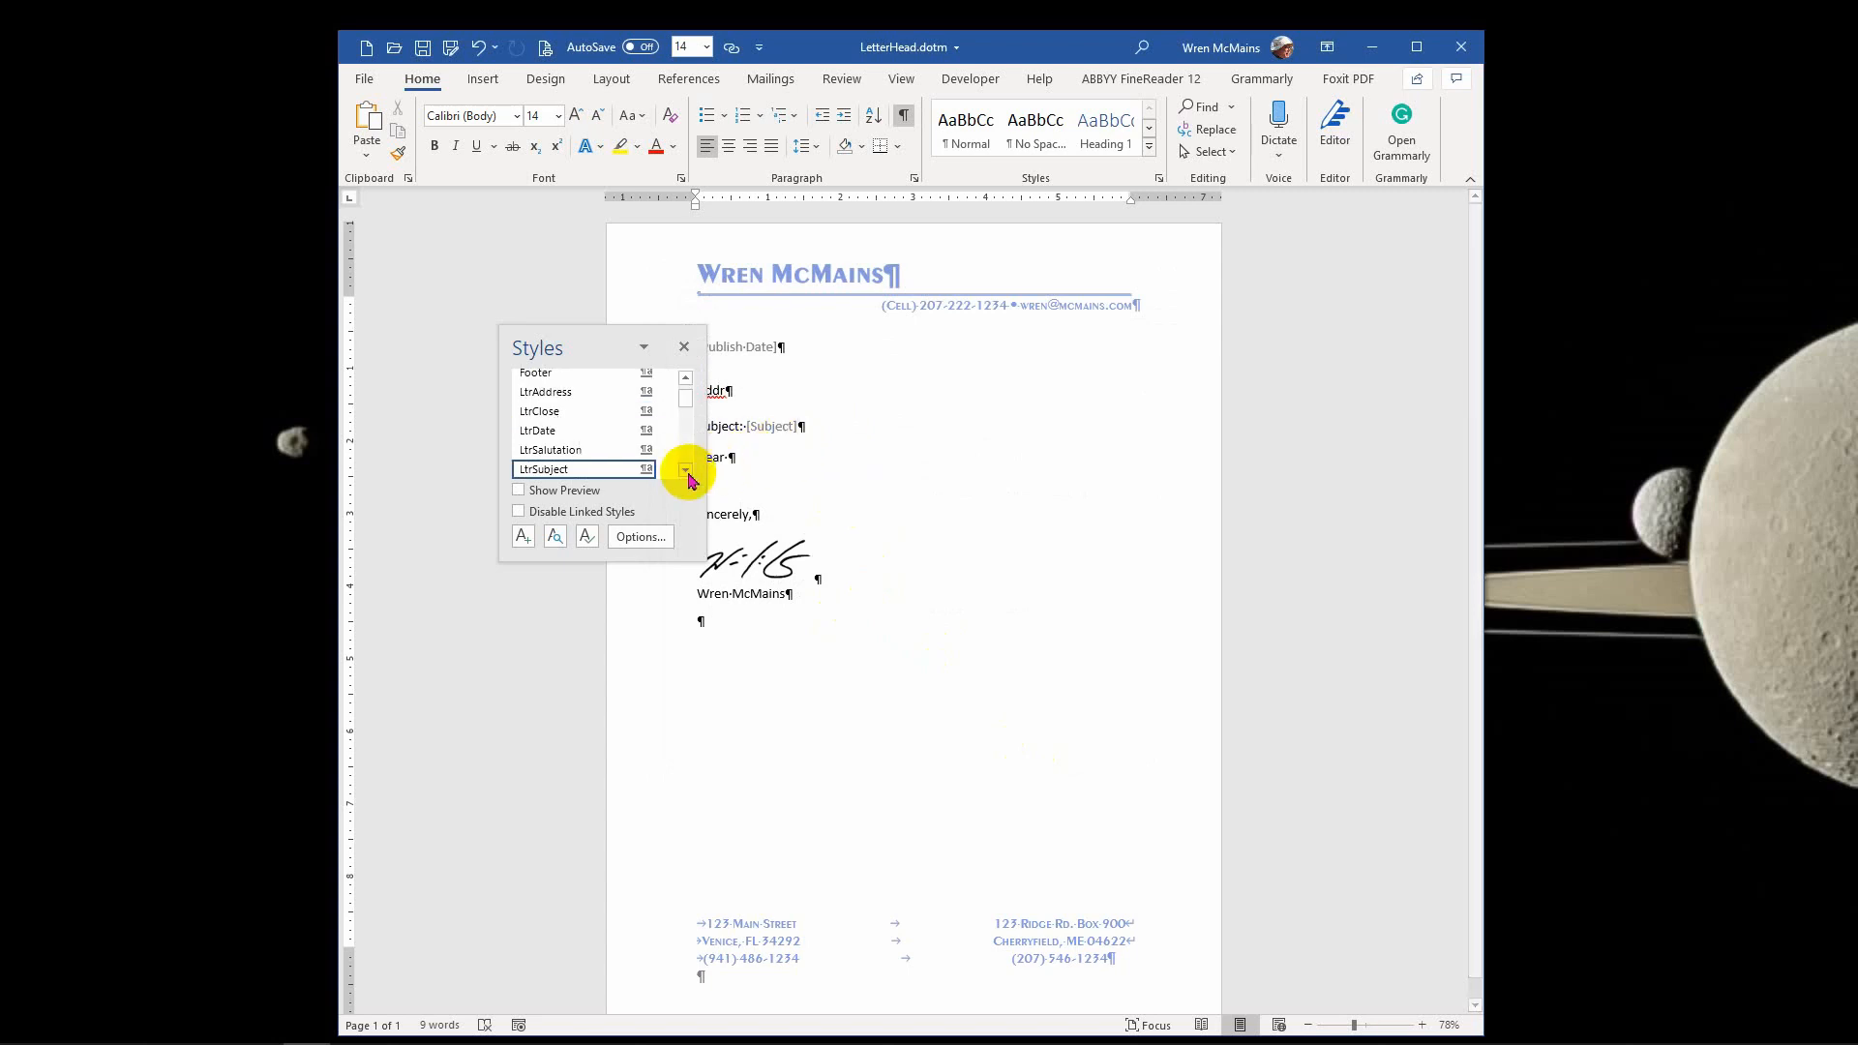
{"action": "left_click", "coordinate": [667, 473]}
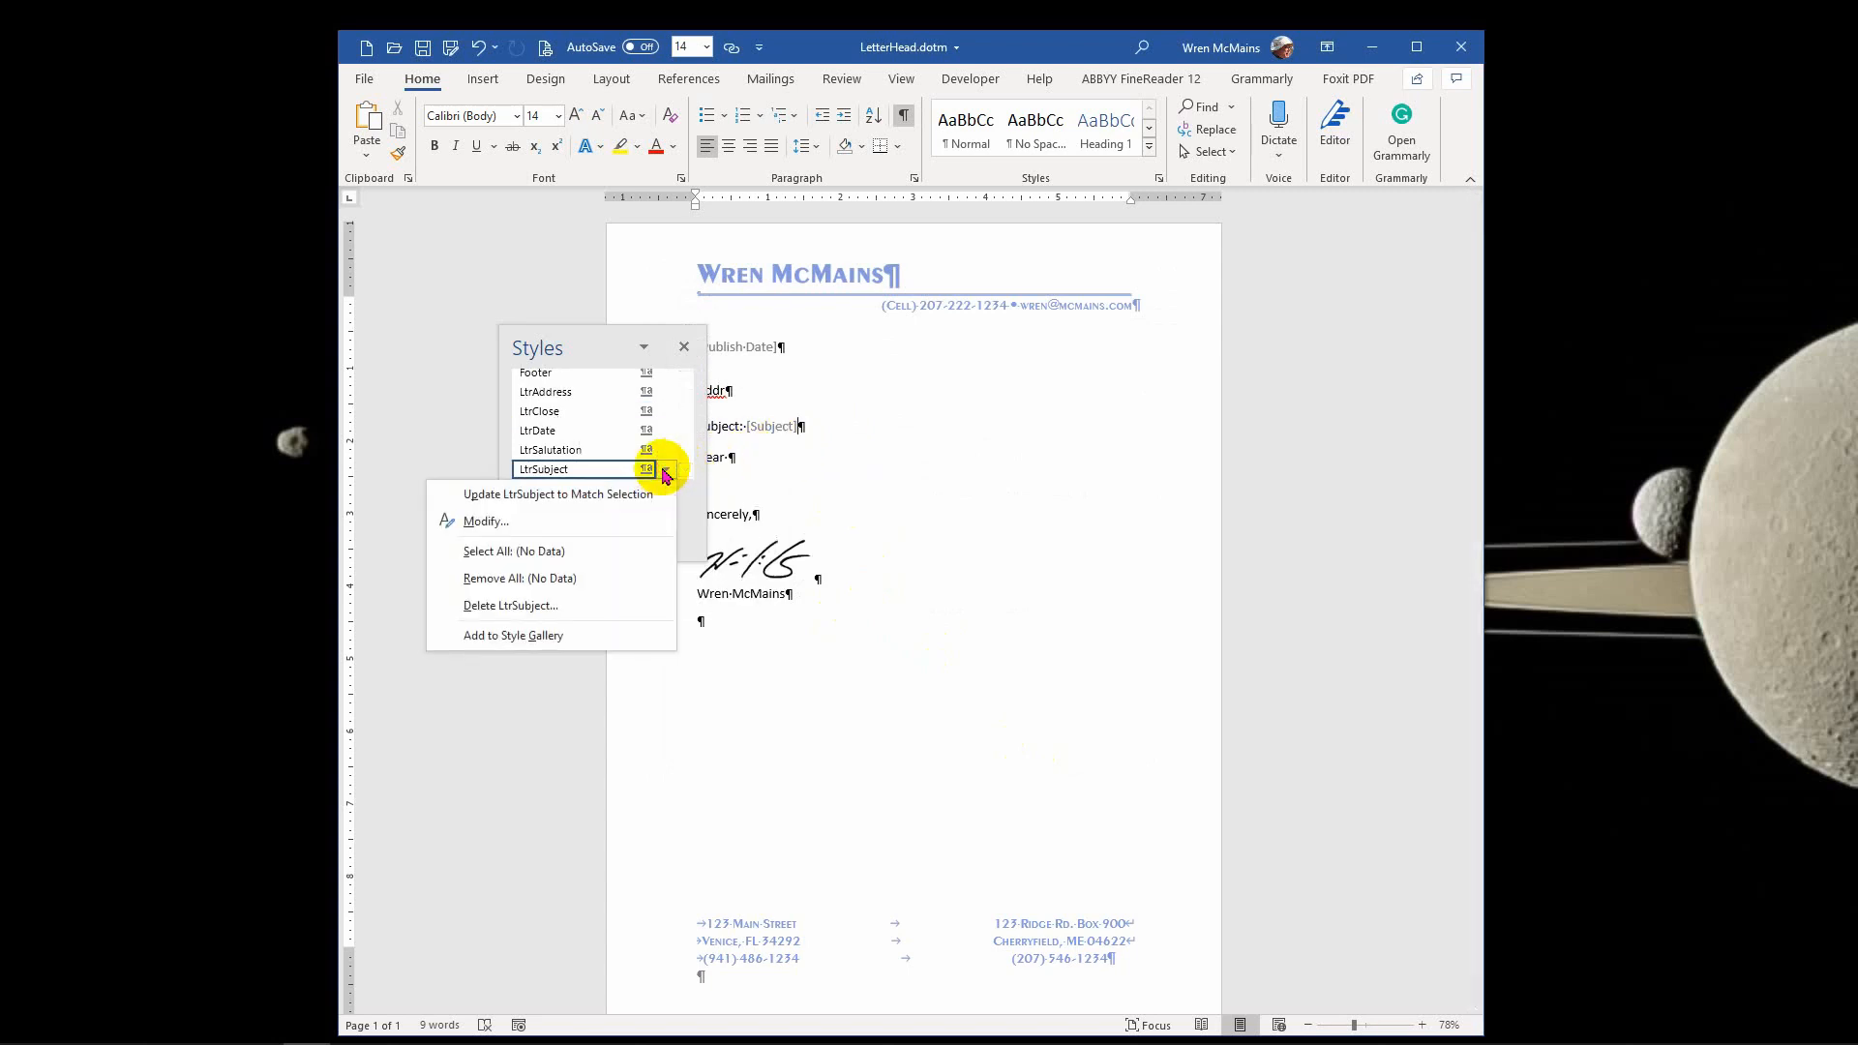
{"action": "left_click", "coordinate": [585, 522]}
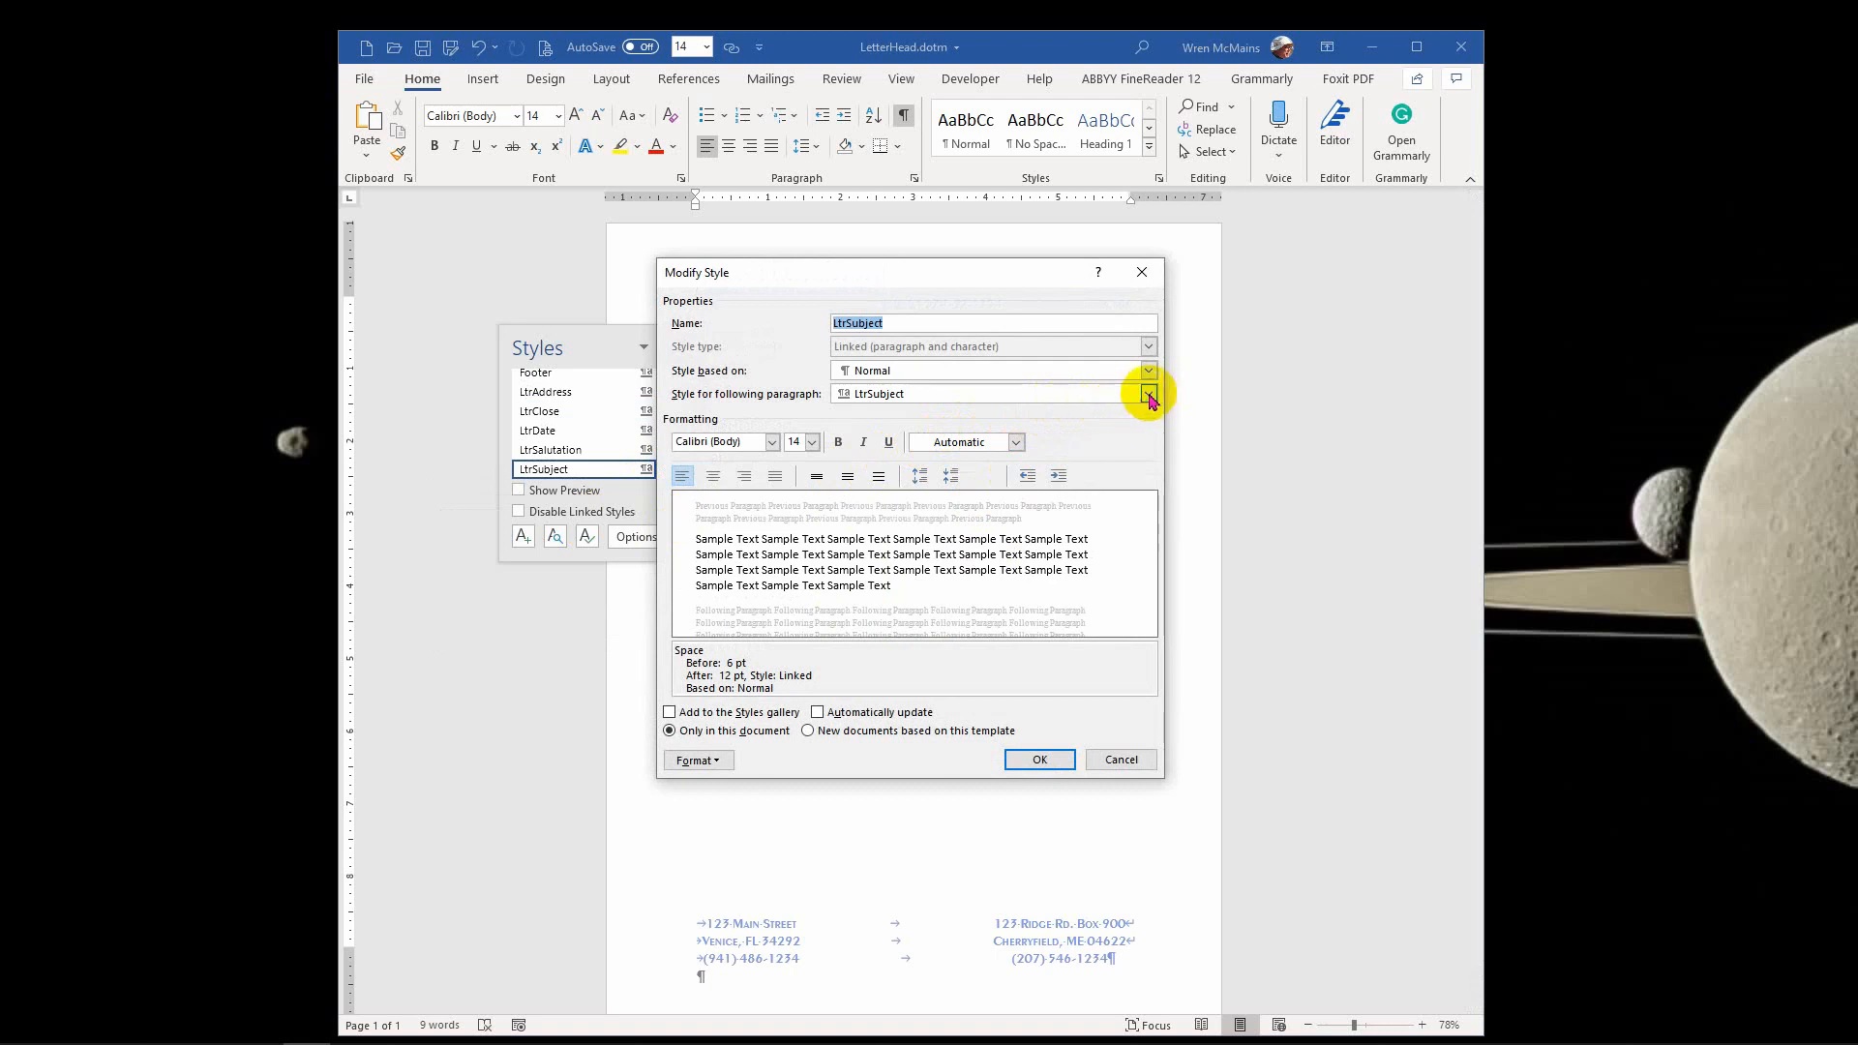
{"action": "left_click", "coordinate": [1148, 395]}
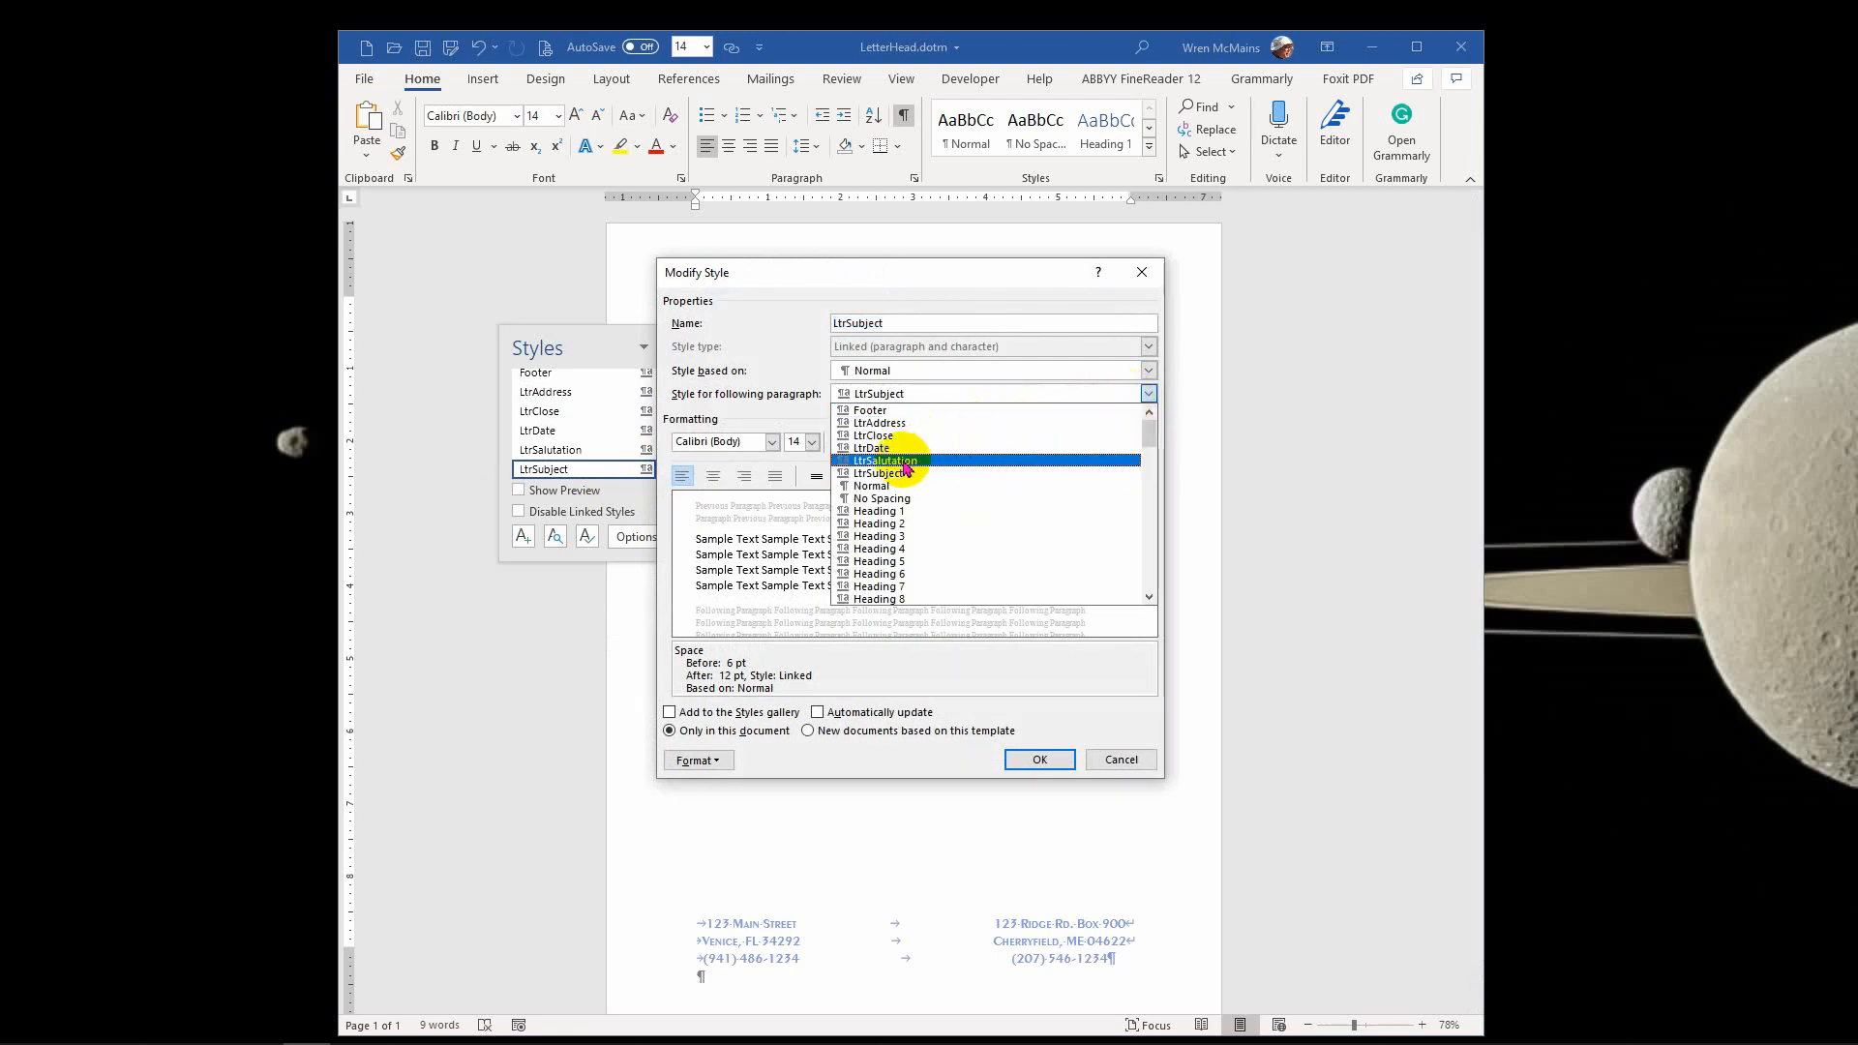
{"action": "left_click", "coordinate": [906, 462]}
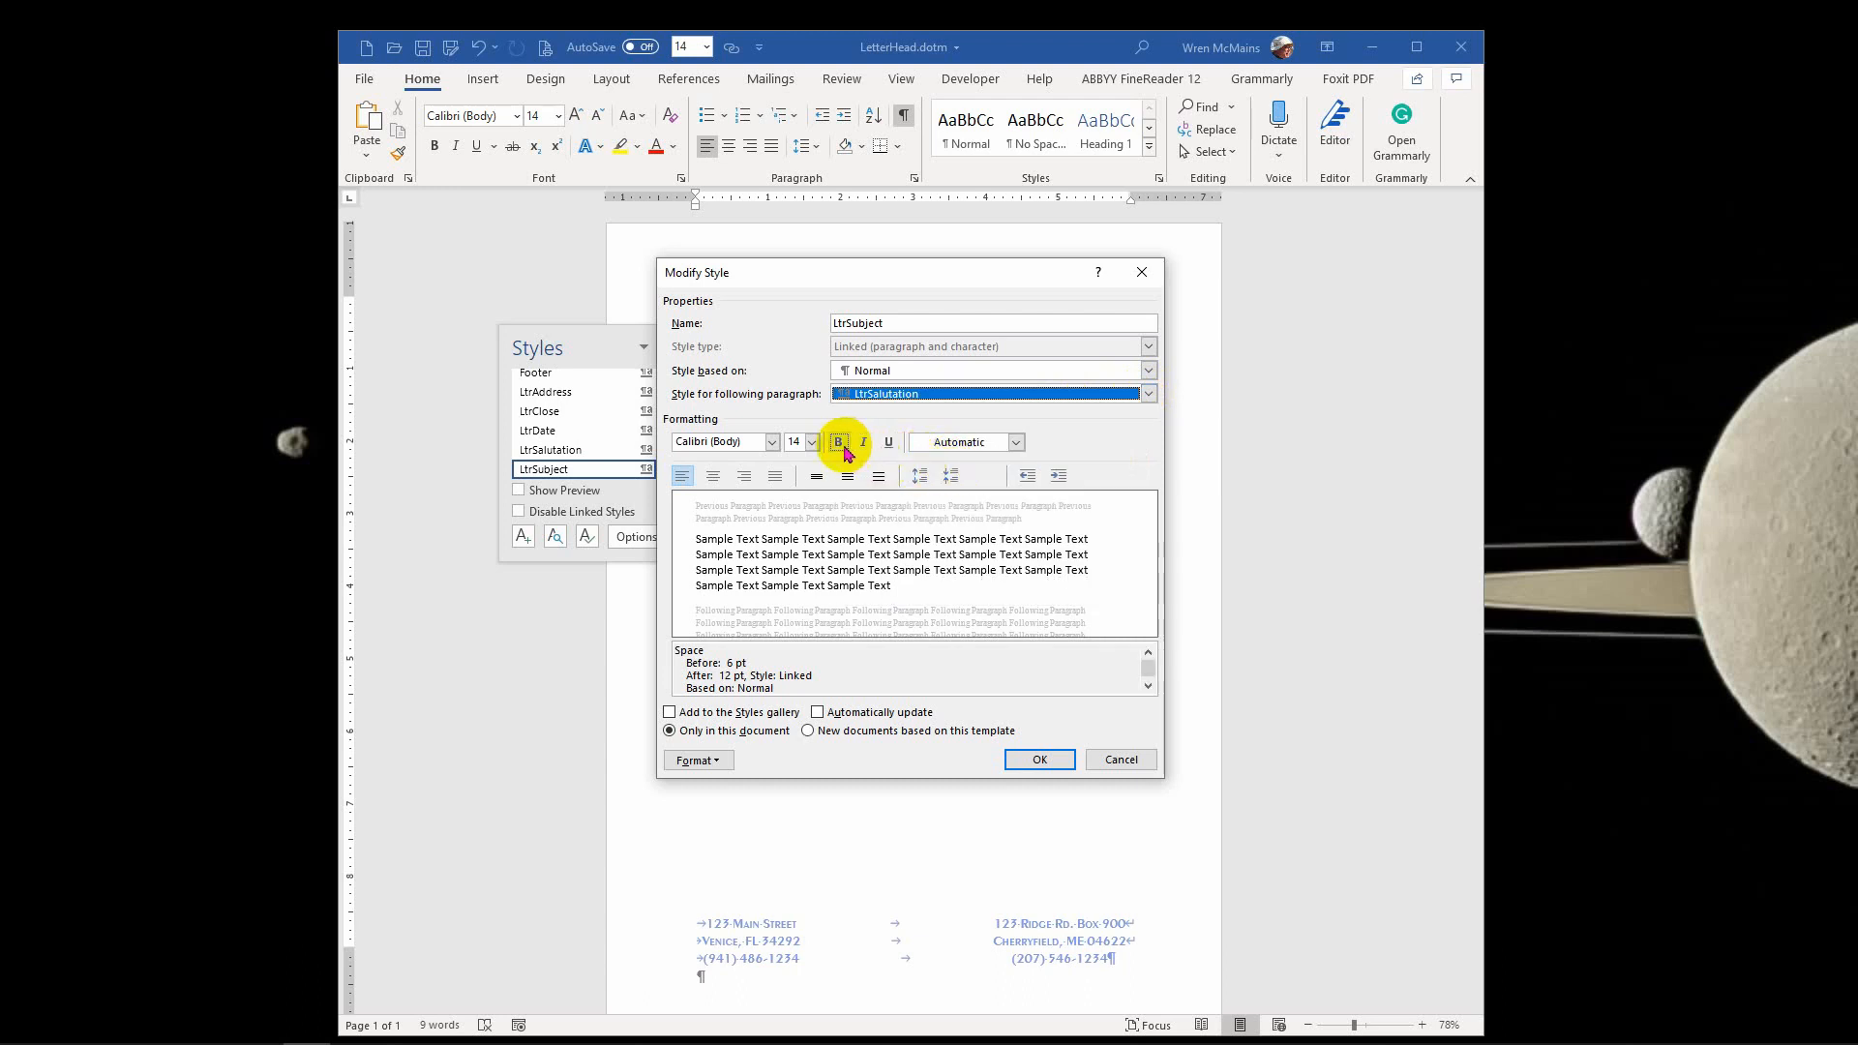
{"action": "left_click", "coordinate": [839, 443]}
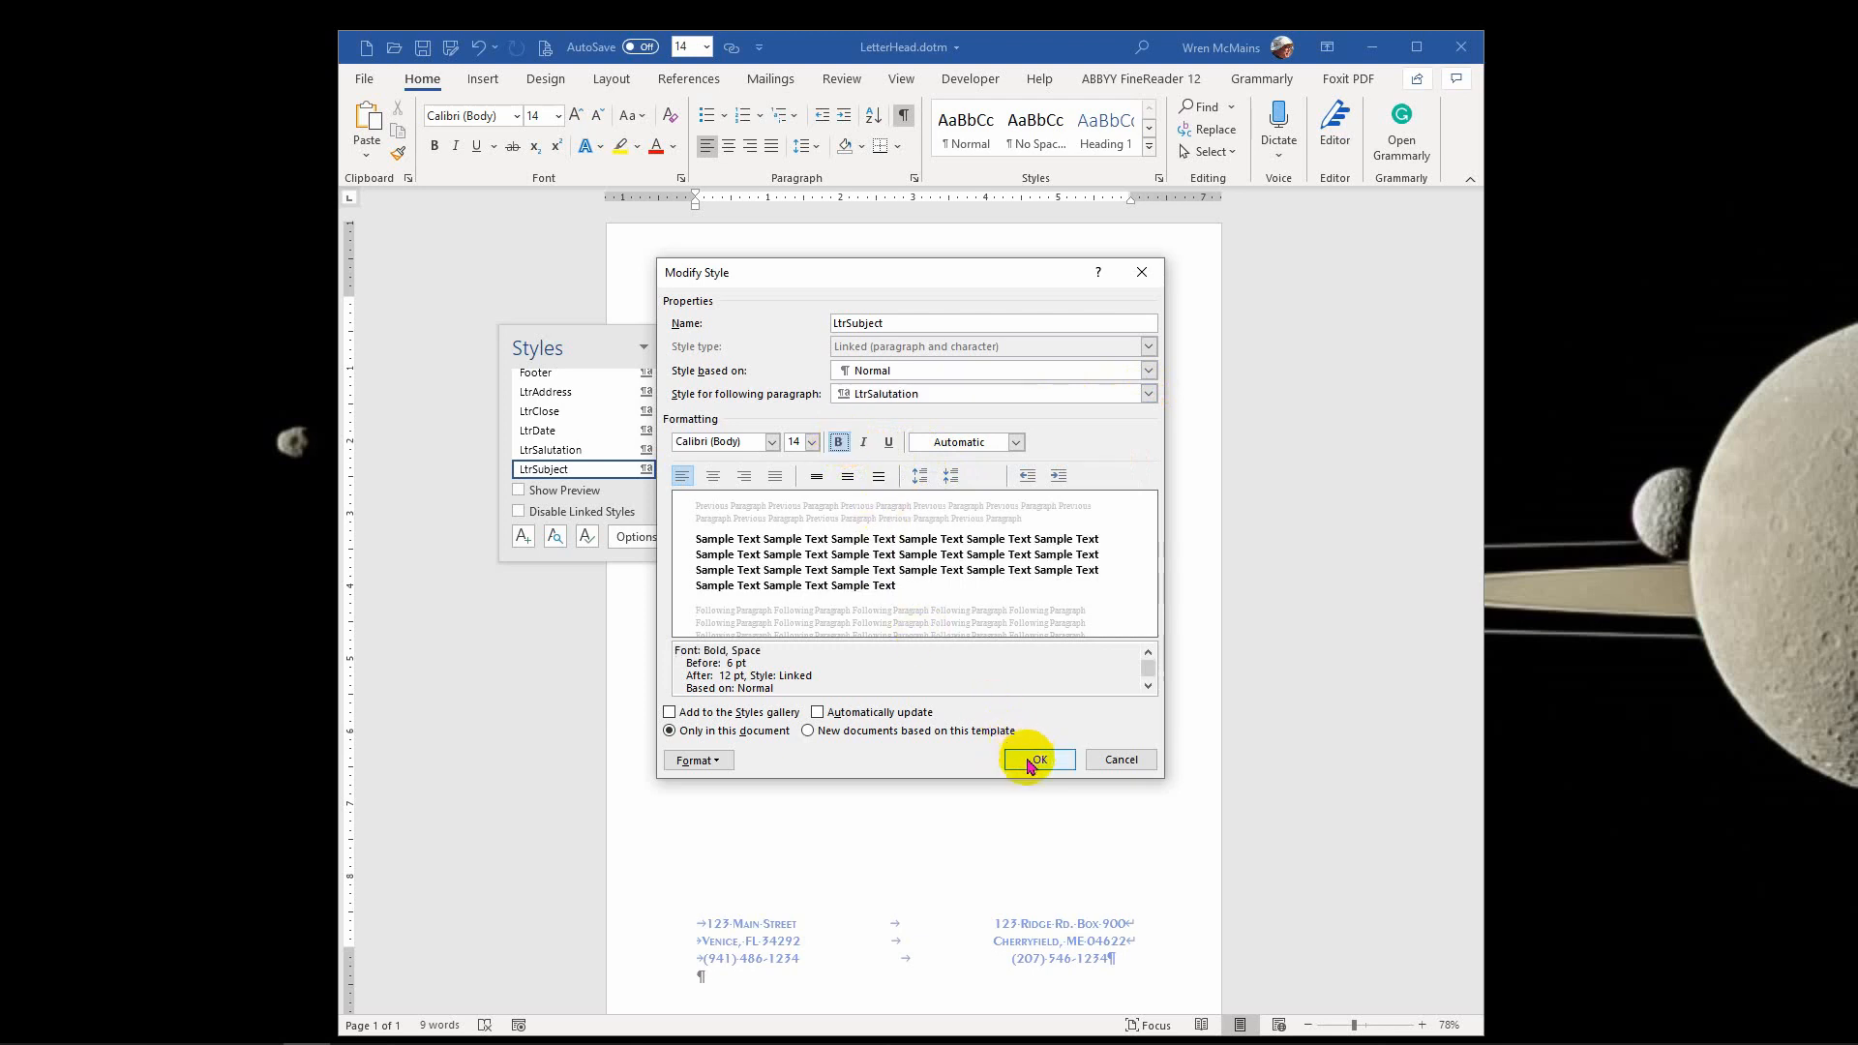
{"action": "left_click", "coordinate": [1025, 759]}
Step: Move the Styles list clear of the letter text and set the LtrSalutation style's following paragraph style to Plain Text
{"action": "left_click_drag", "start_coordinate": [620, 335], "coordinate": [1092, 386]}
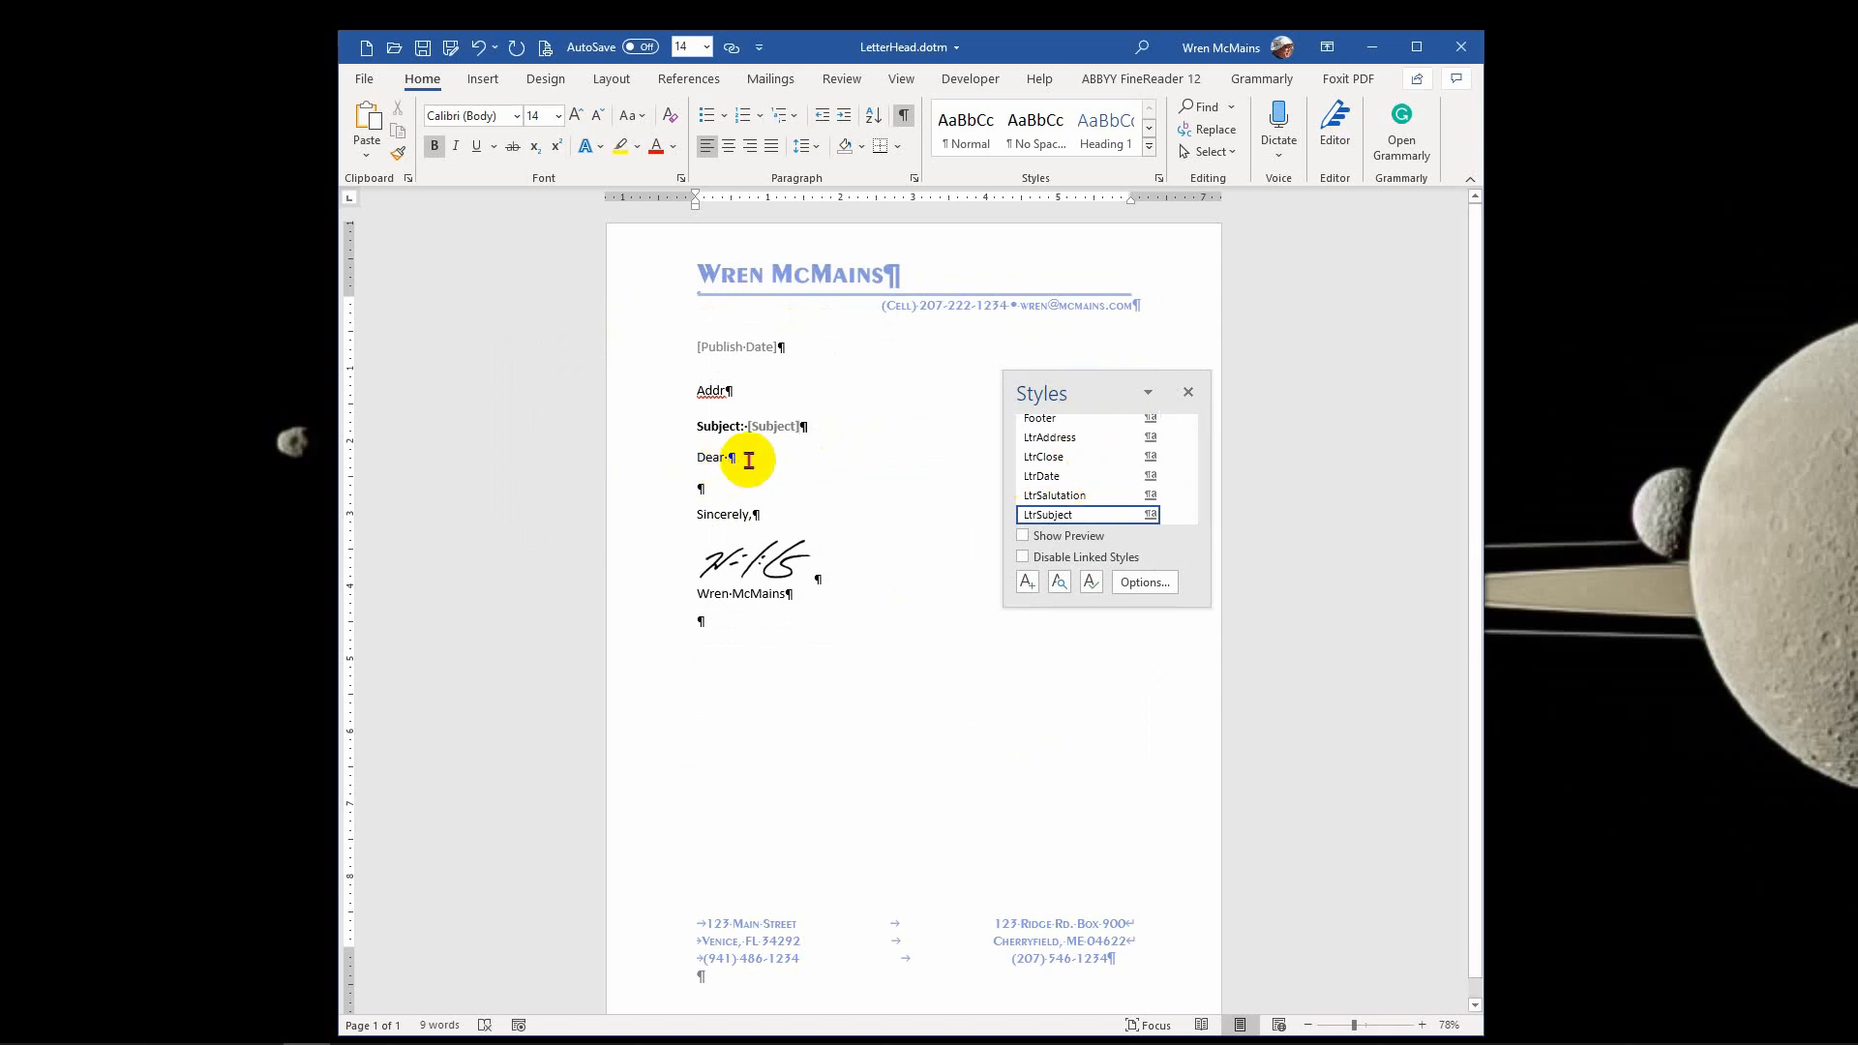
{"action": "left_click", "coordinate": [749, 460]}
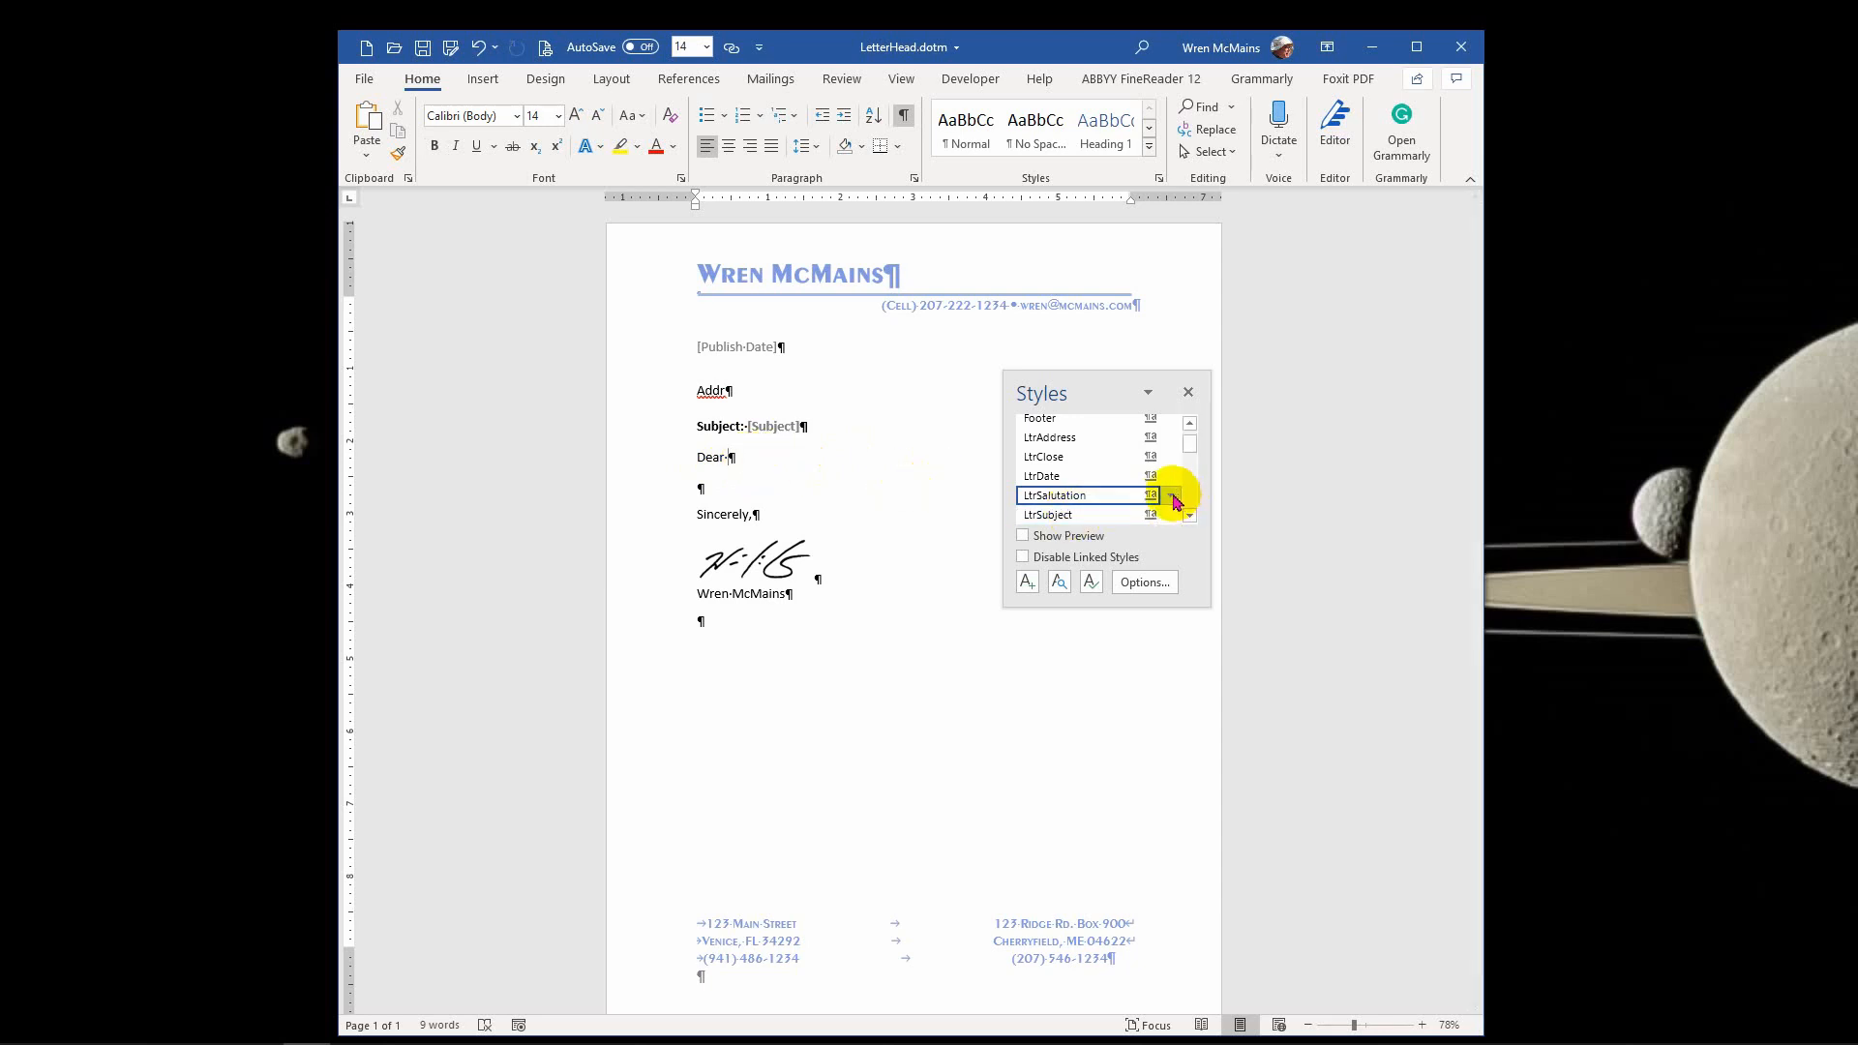
{"action": "left_click", "coordinate": [1173, 496]}
{"action": "left_click", "coordinate": [1044, 560]}
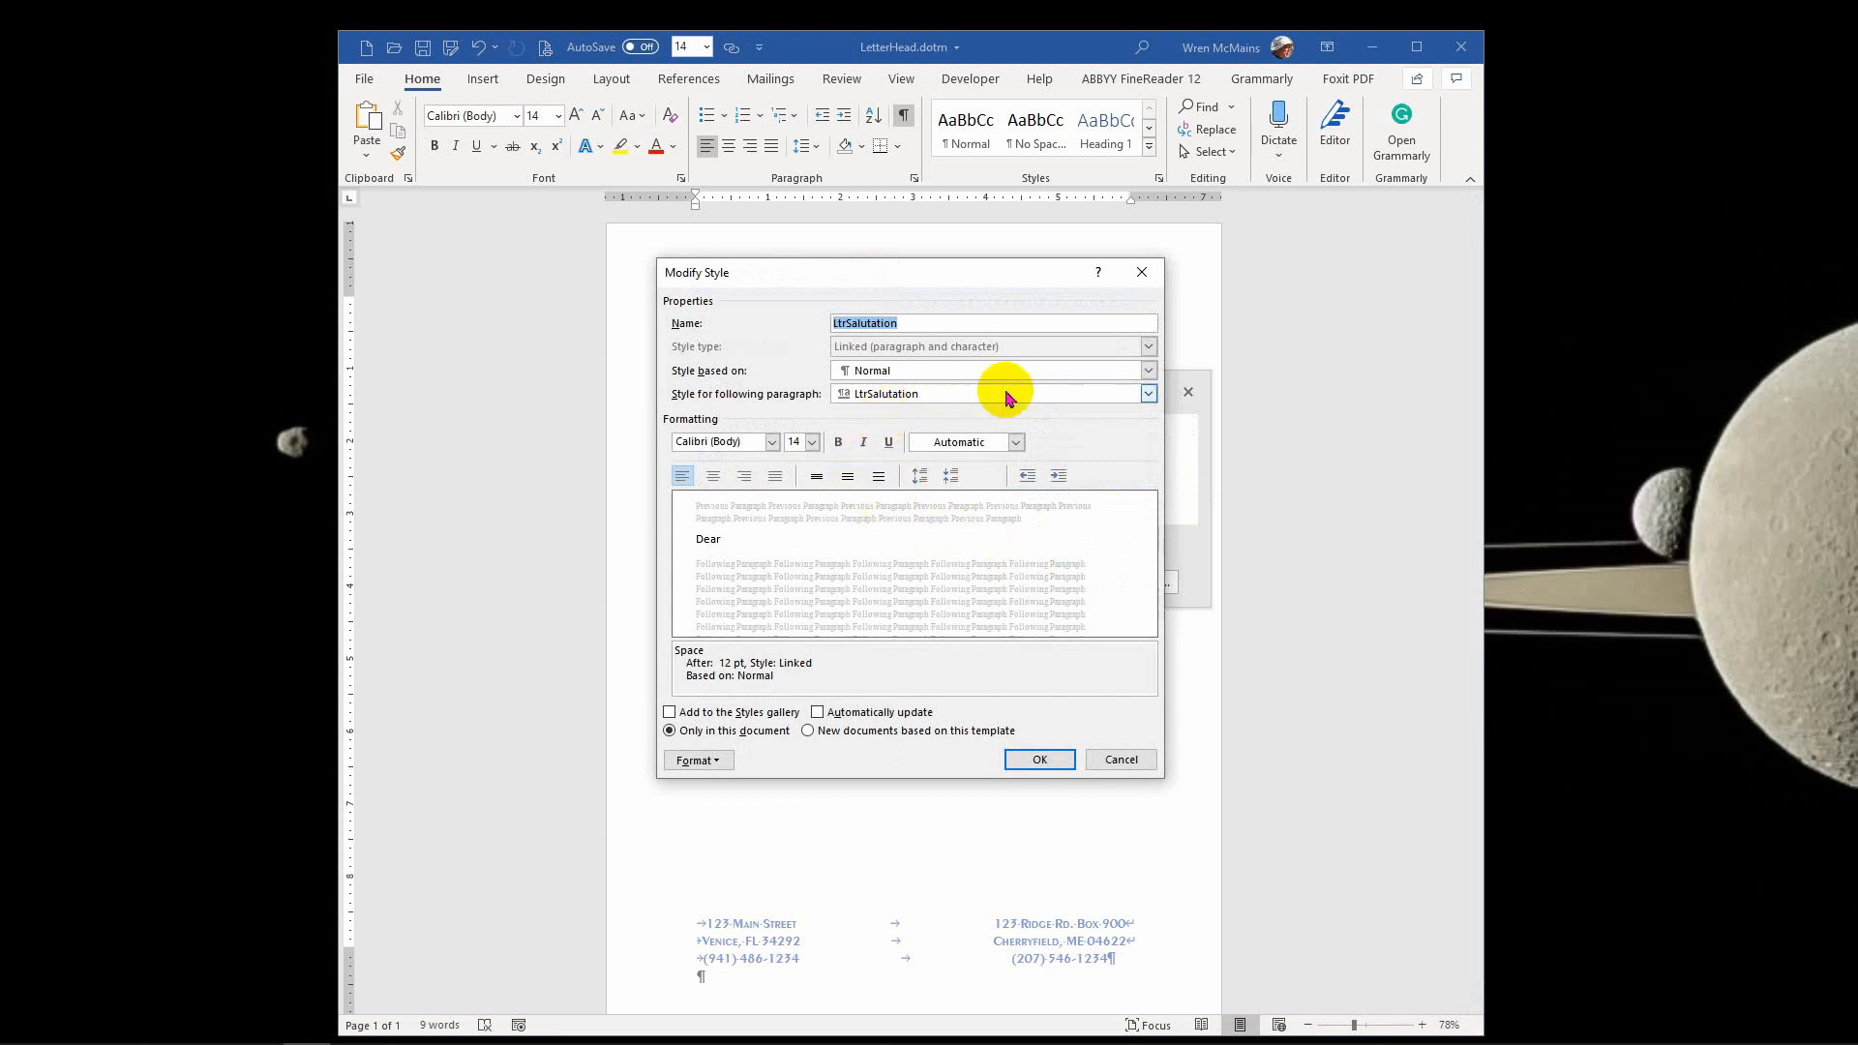
{"action": "left_click", "coordinate": [1148, 394]}
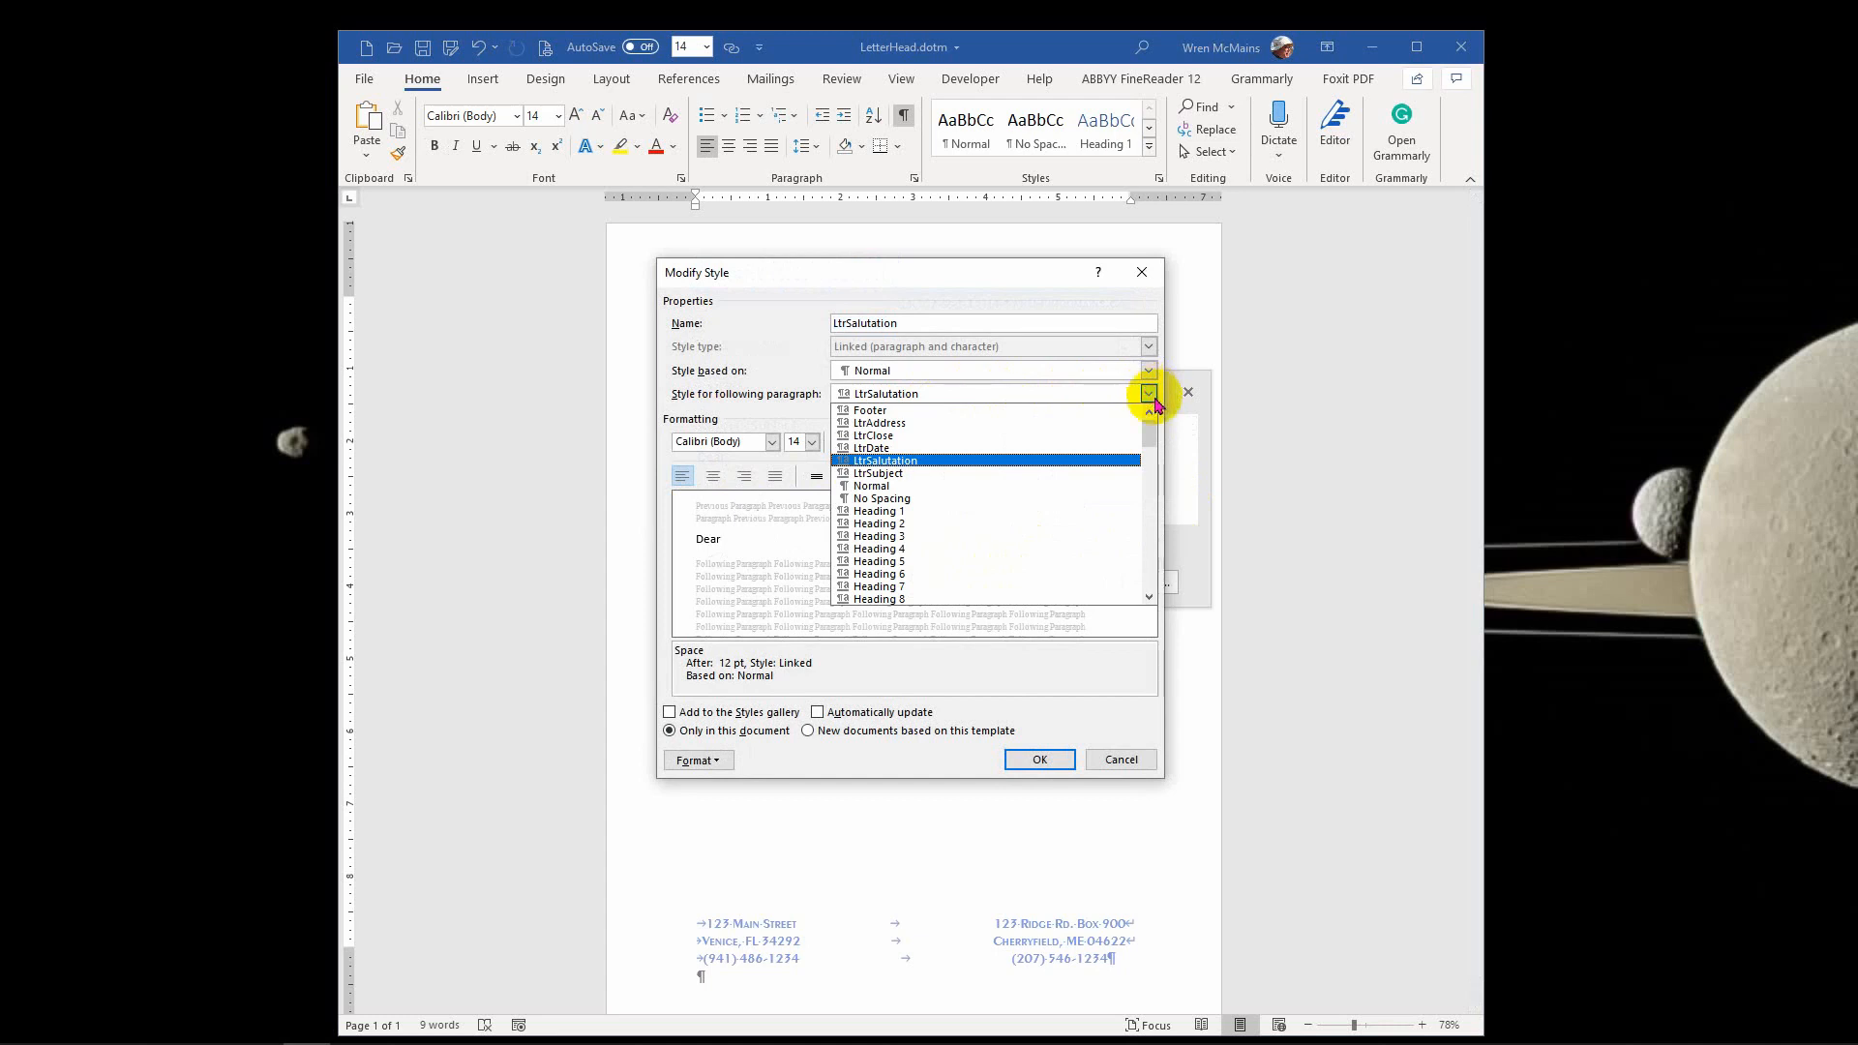
{"action": "left_click_drag", "start_coordinate": [1151, 423], "coordinate": [1099, 560]}
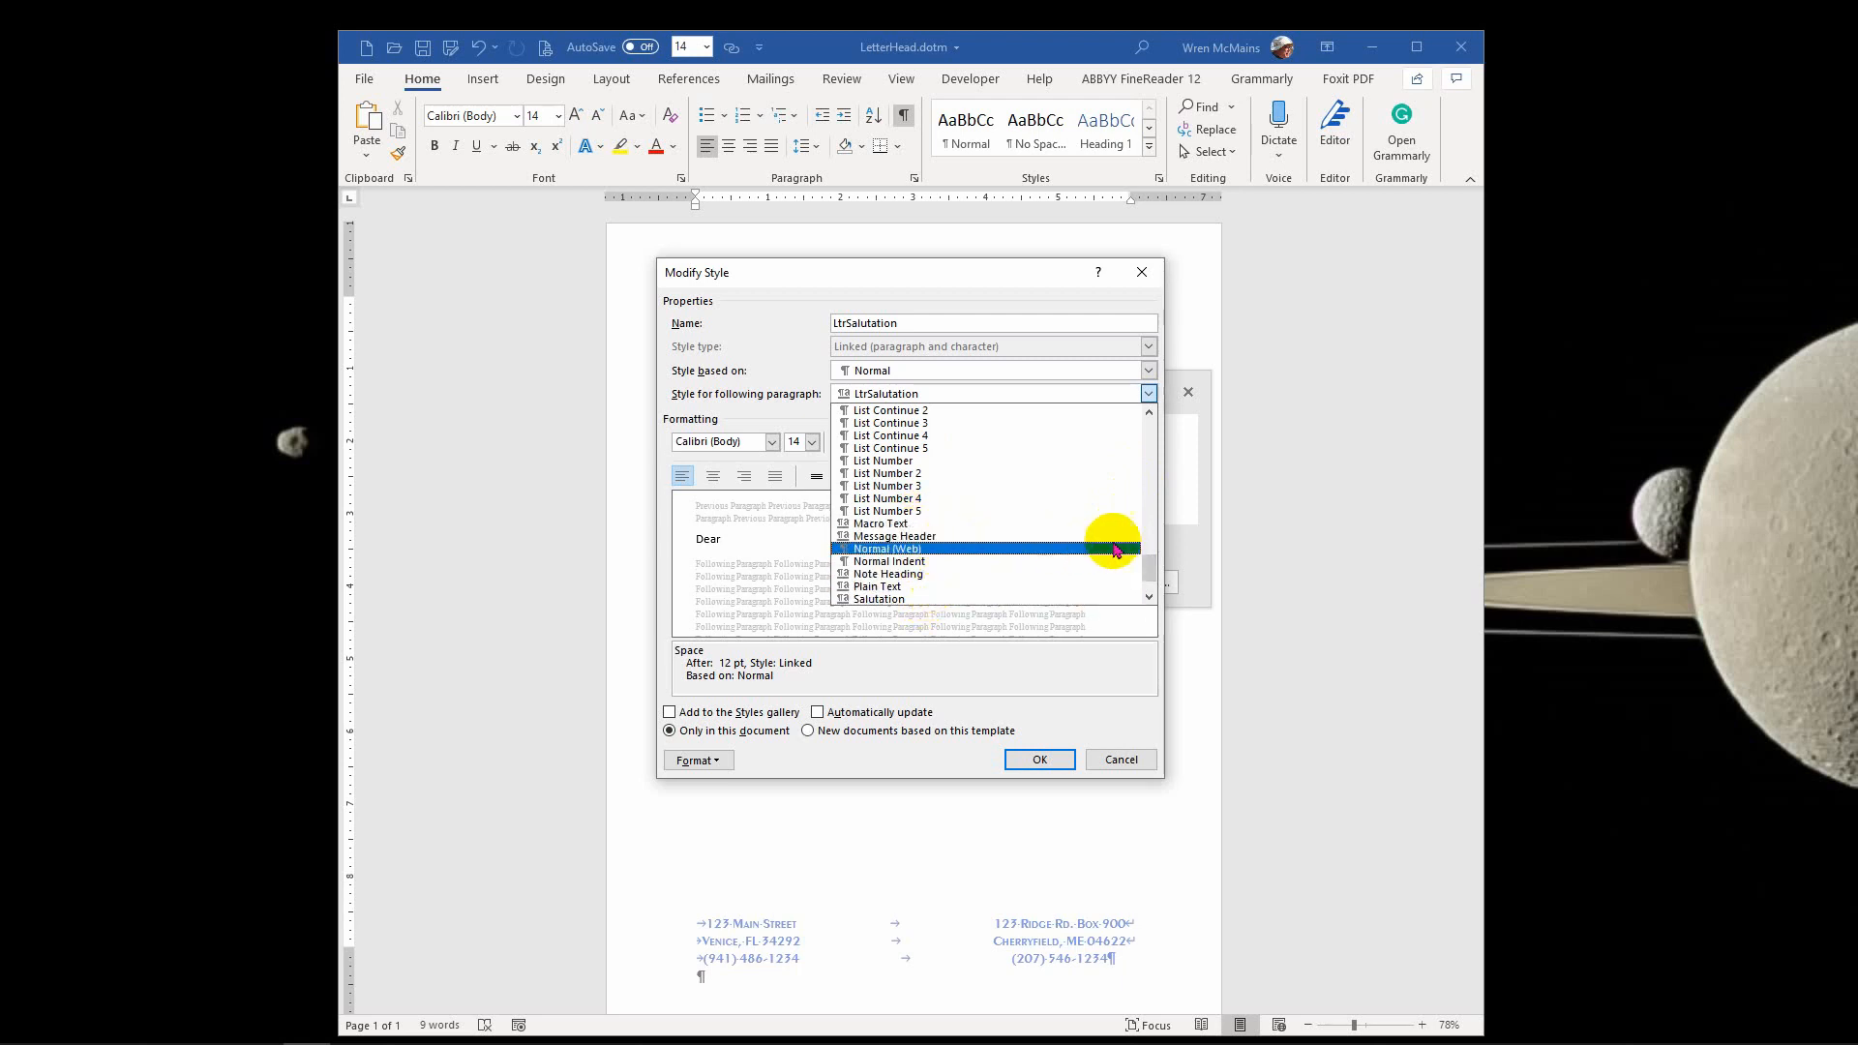
{"action": "mouse_move", "coordinate": [1145, 564]}
{"action": "left_mouse_down"}
{"action": "mouse_move", "coordinate": [1103, 374]}
{"action": "mouse_move", "coordinate": [1106, 566]}
{"action": "left_mouse_up"}
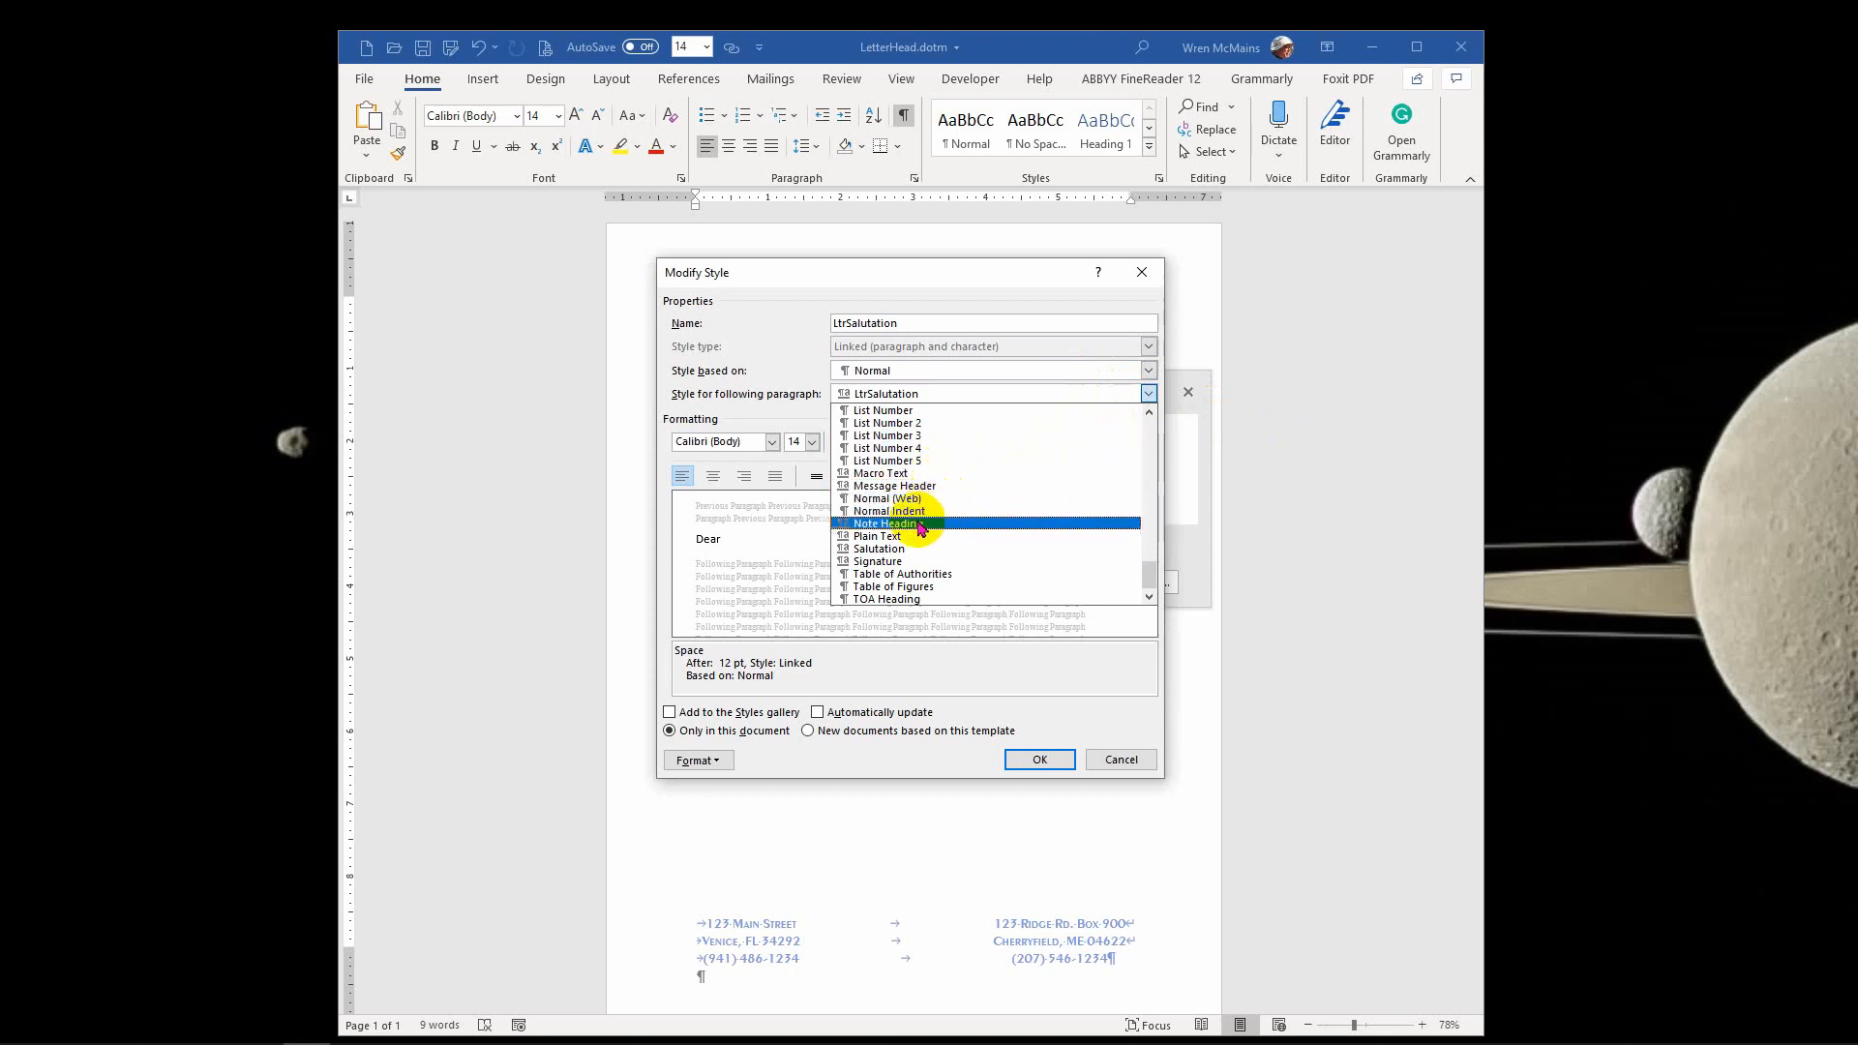
{"action": "left_click", "coordinate": [899, 538]}
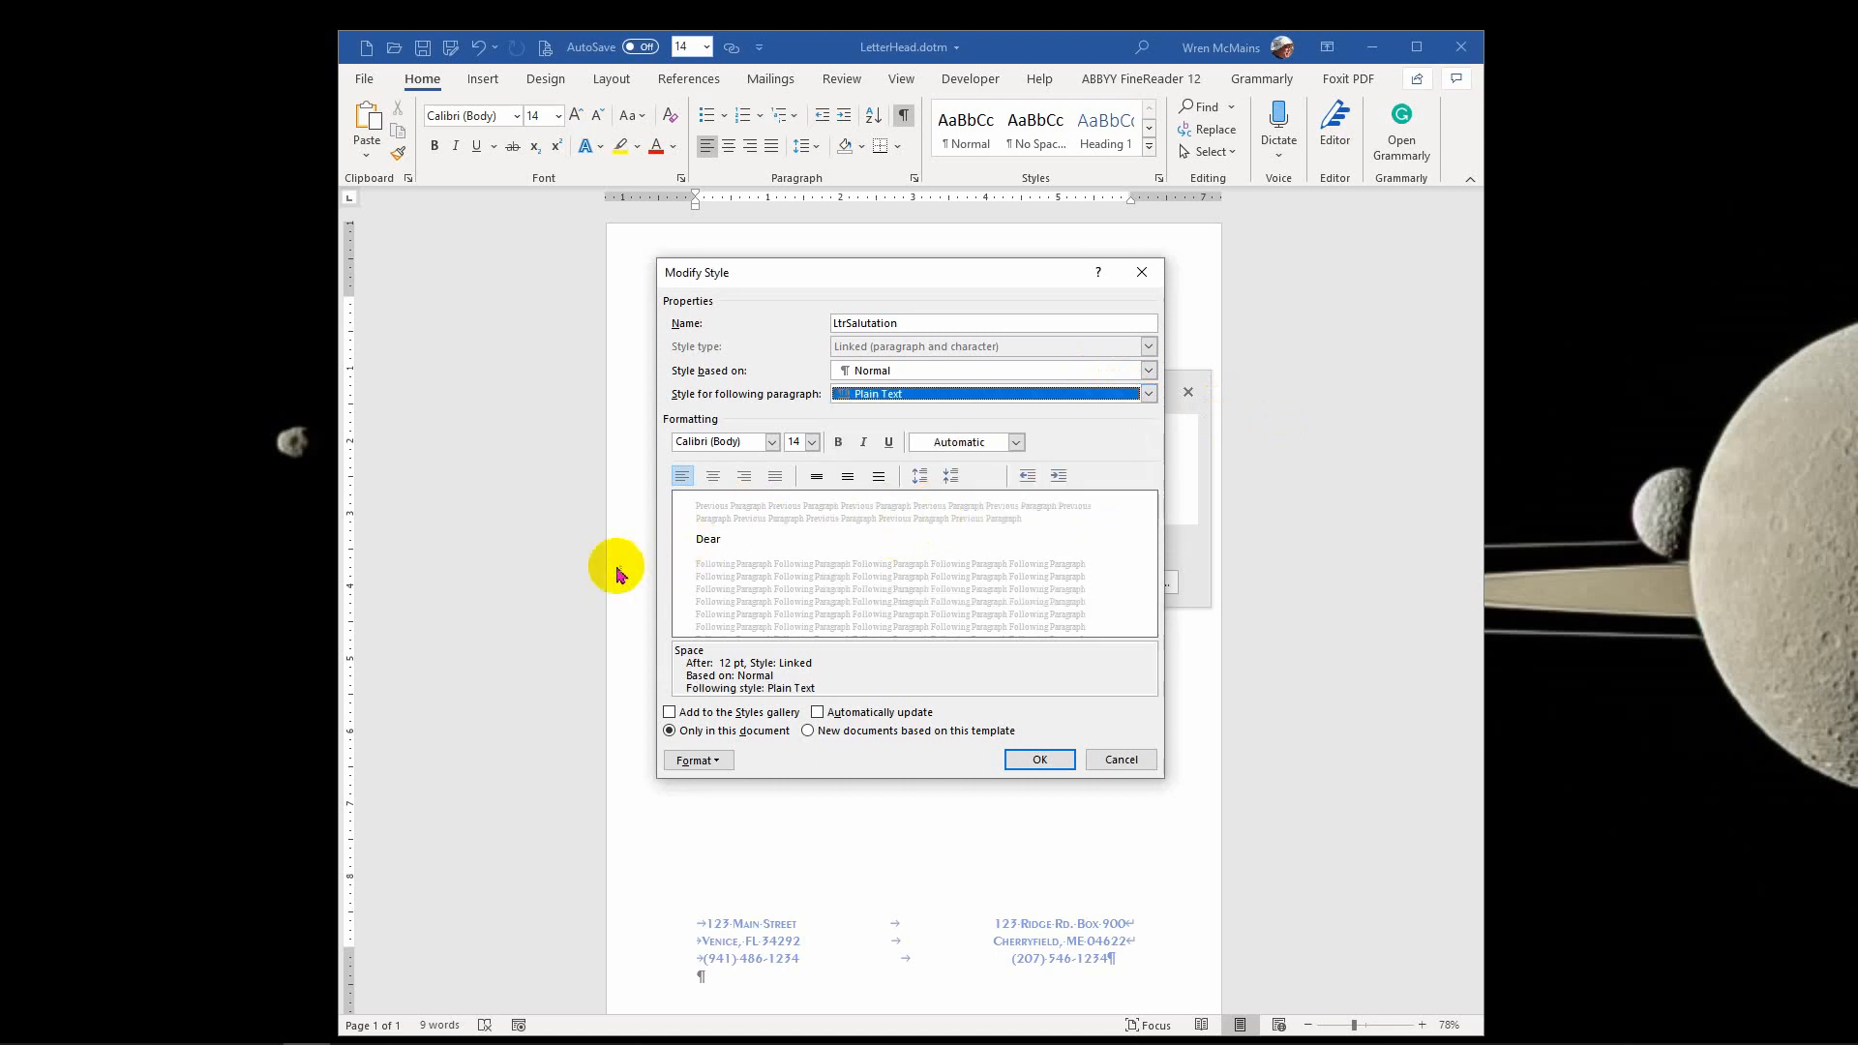
{"action": "left_click", "coordinate": [891, 558]}
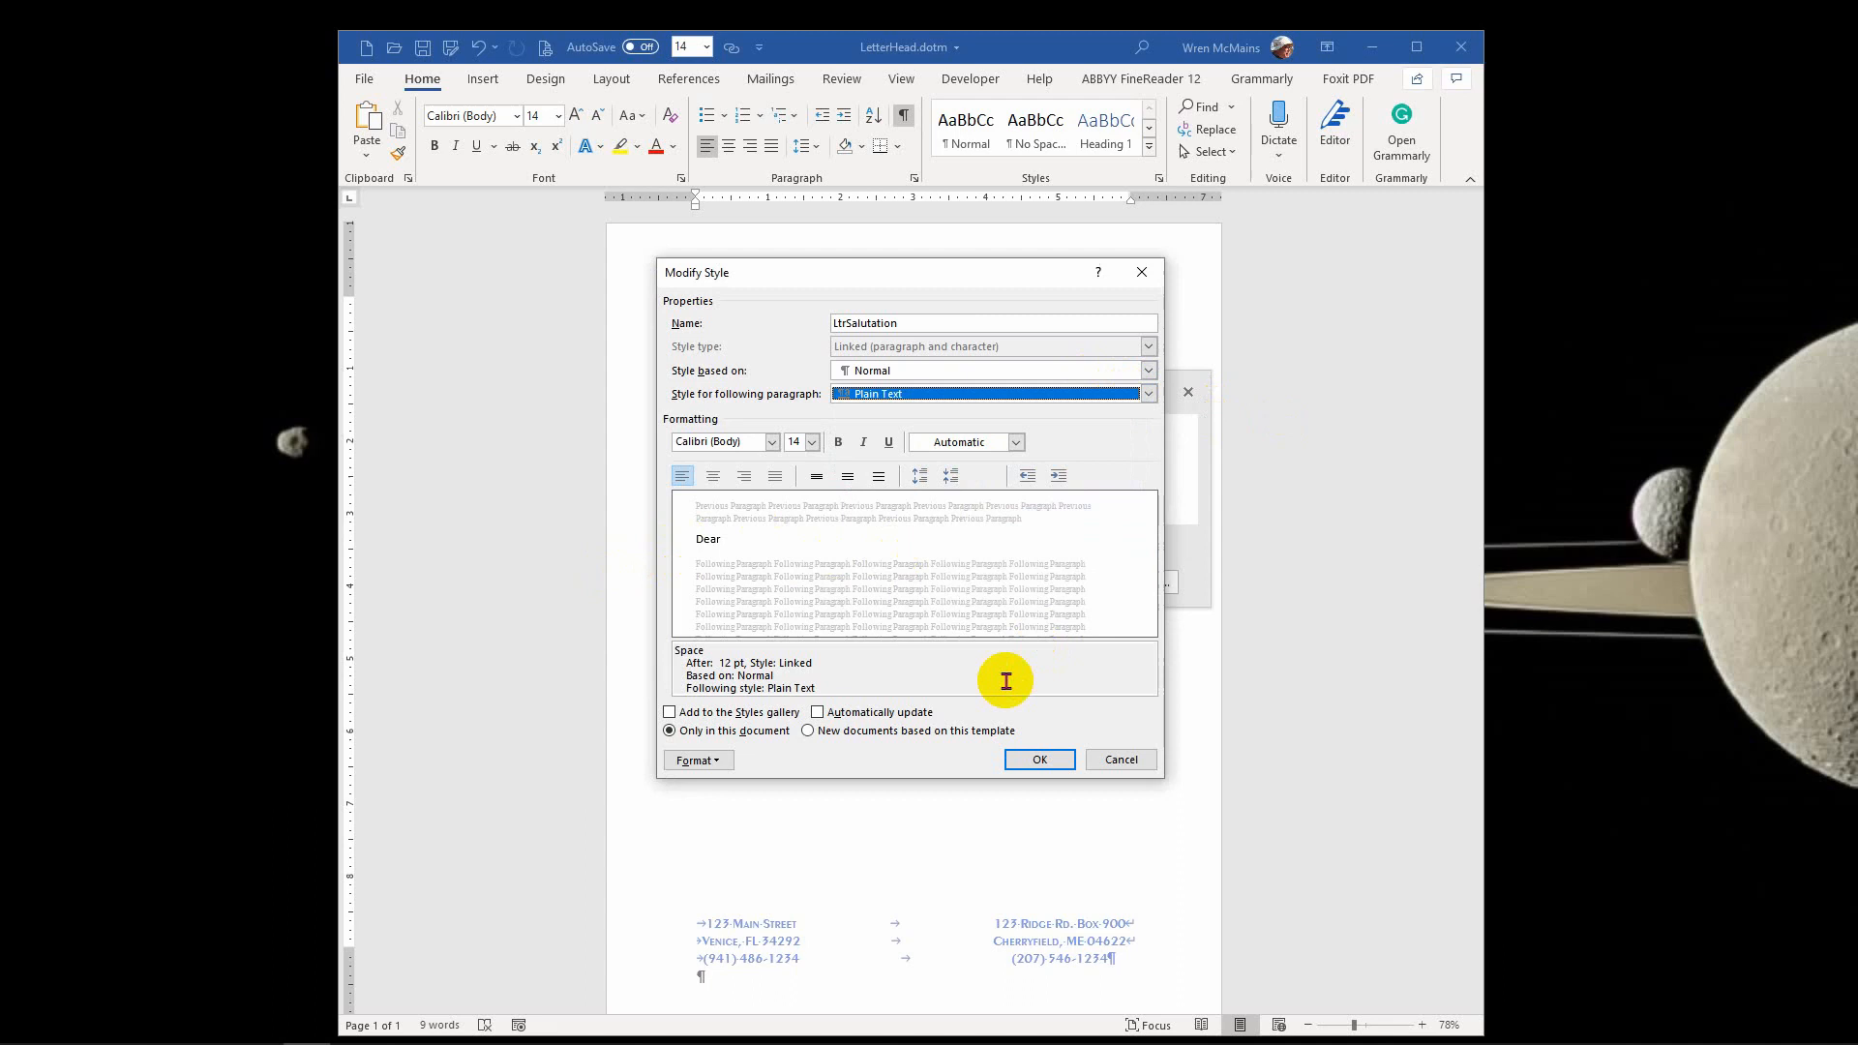
{"action": "left_click", "coordinate": [1032, 761]}
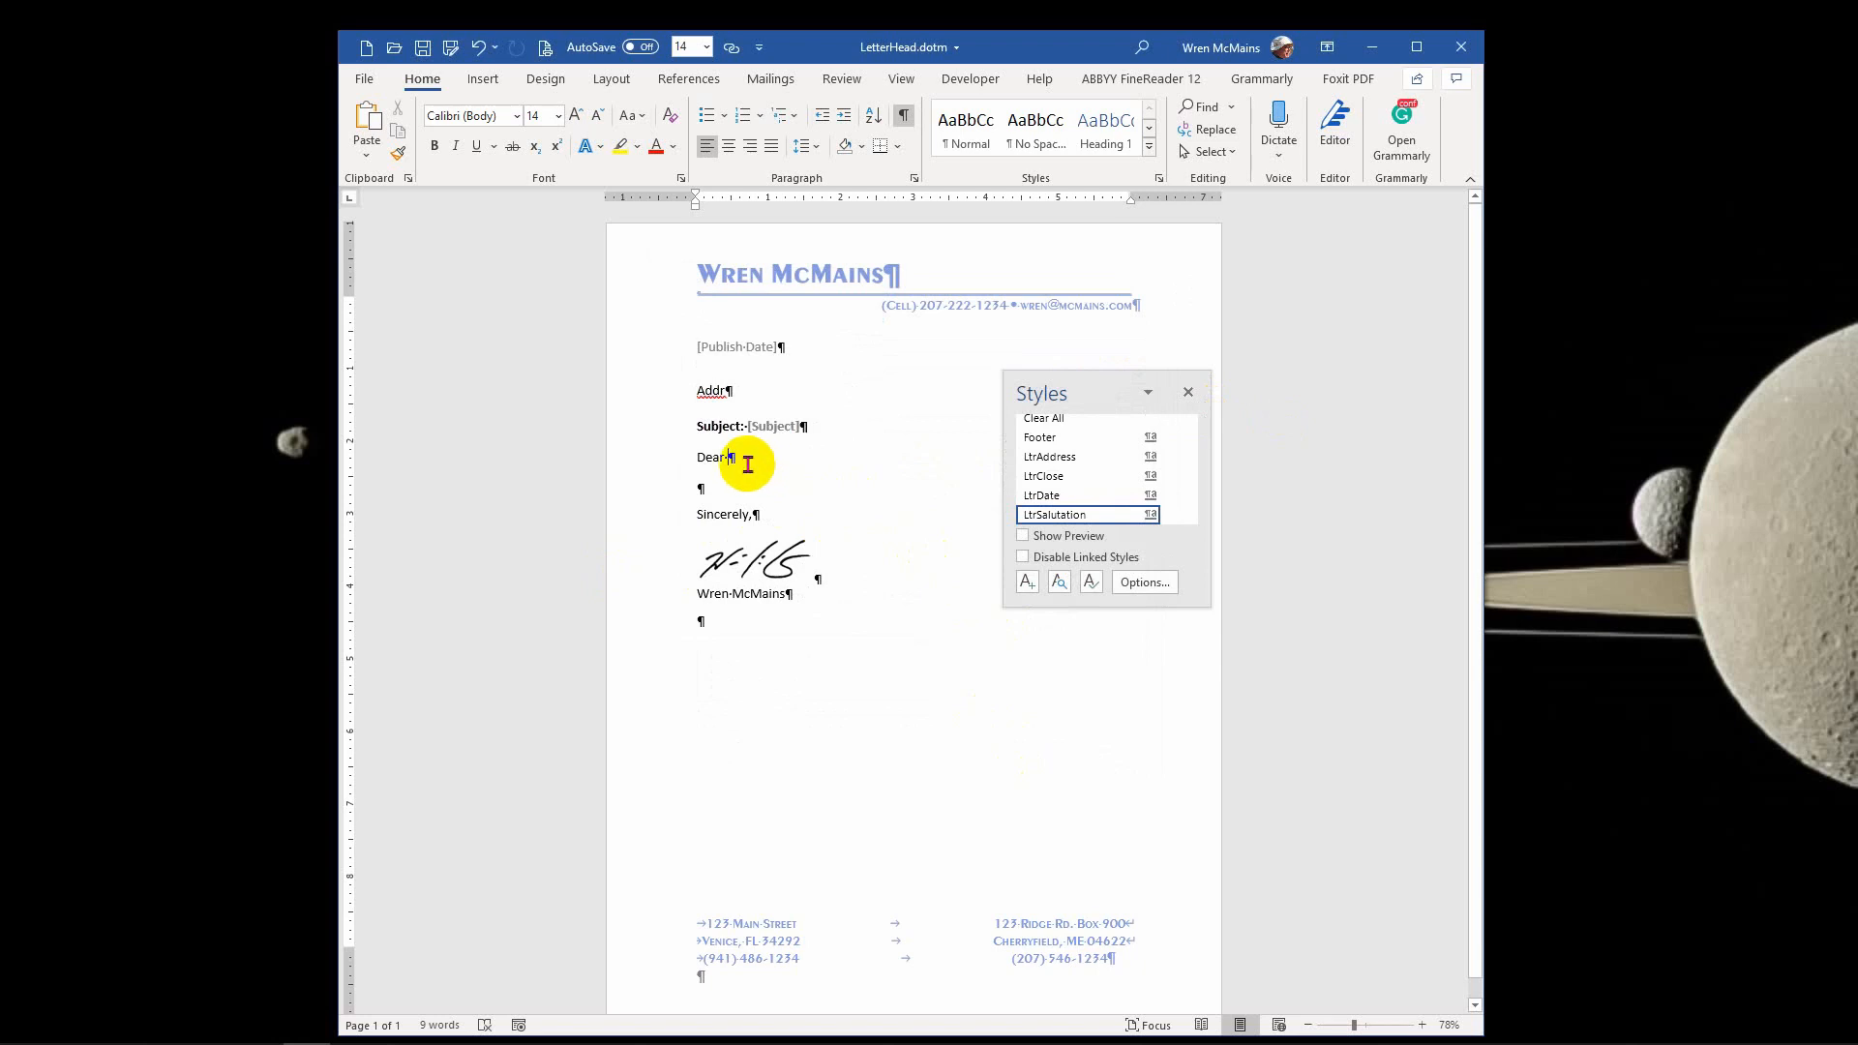
Step: Compare the styles of the Dear paragraph and the blank paragraph below it, and review the LtrSalutation style's choices for the following paragraph
{"action": "left_click", "coordinate": [711, 489]}
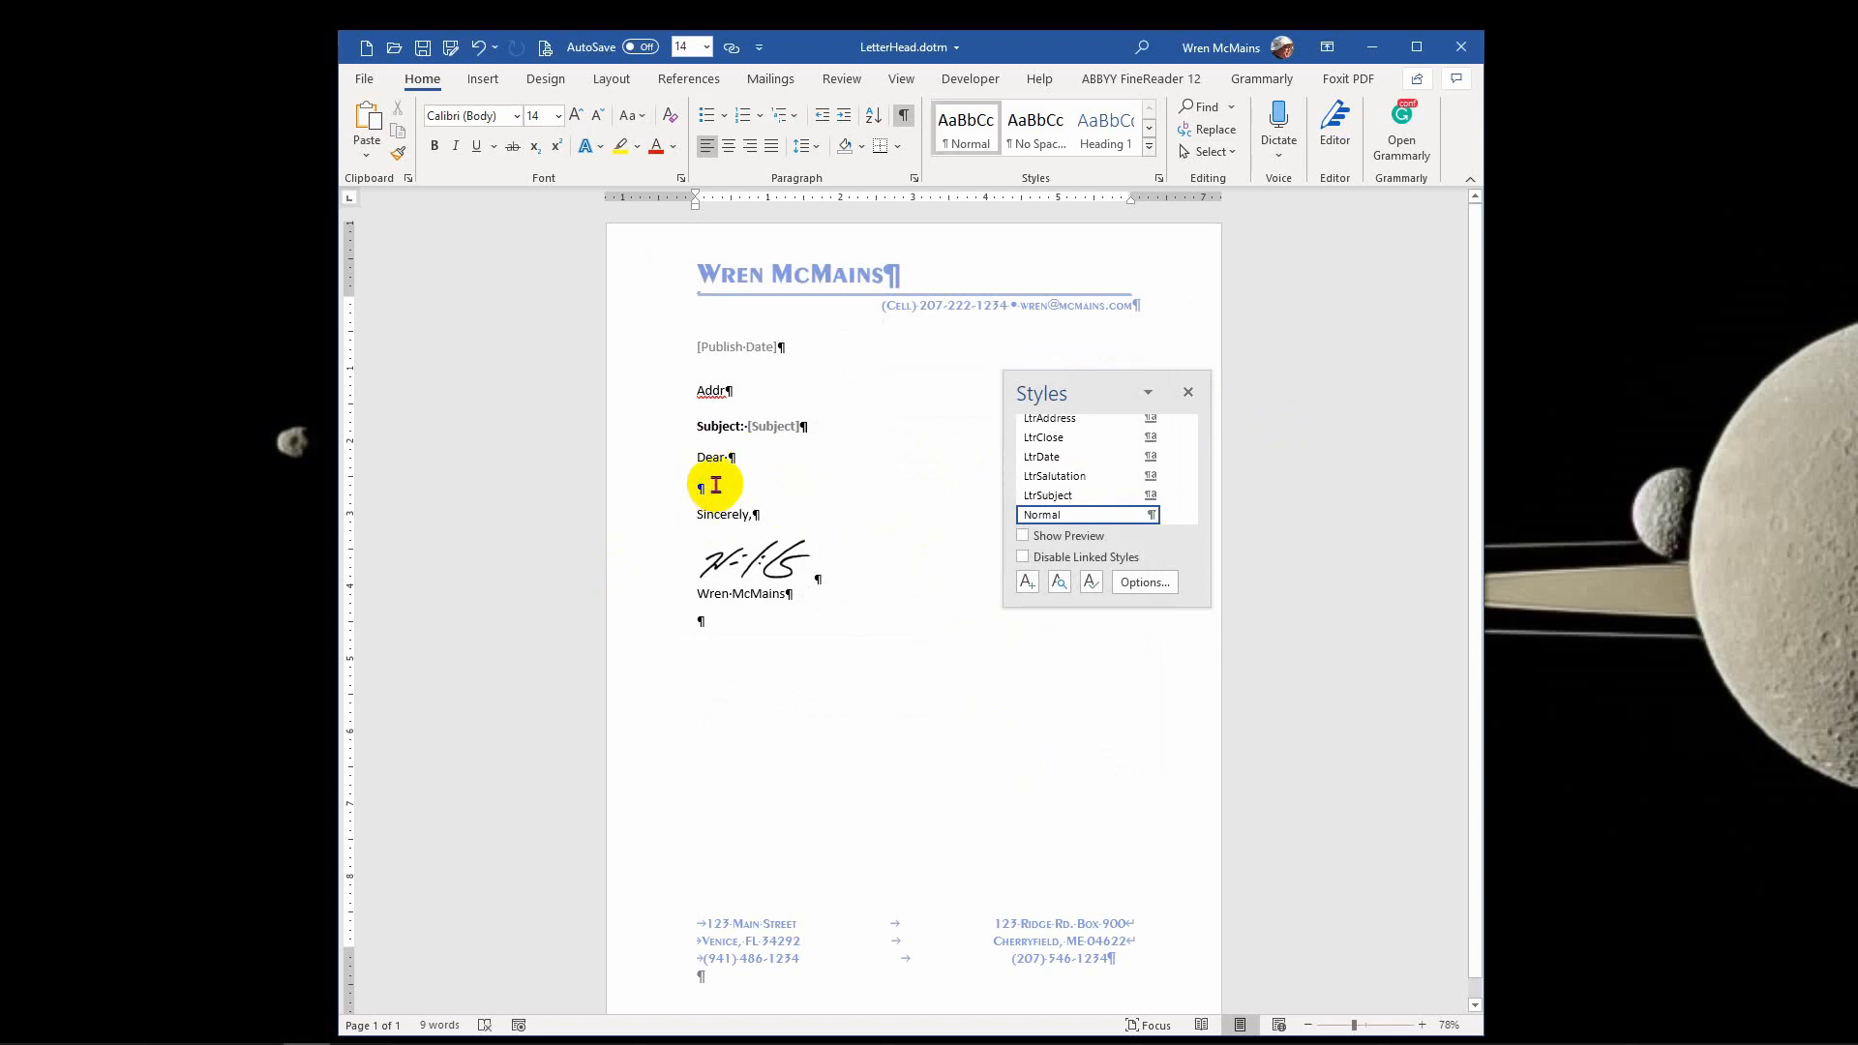
{"action": "left_click", "coordinate": [752, 464]}
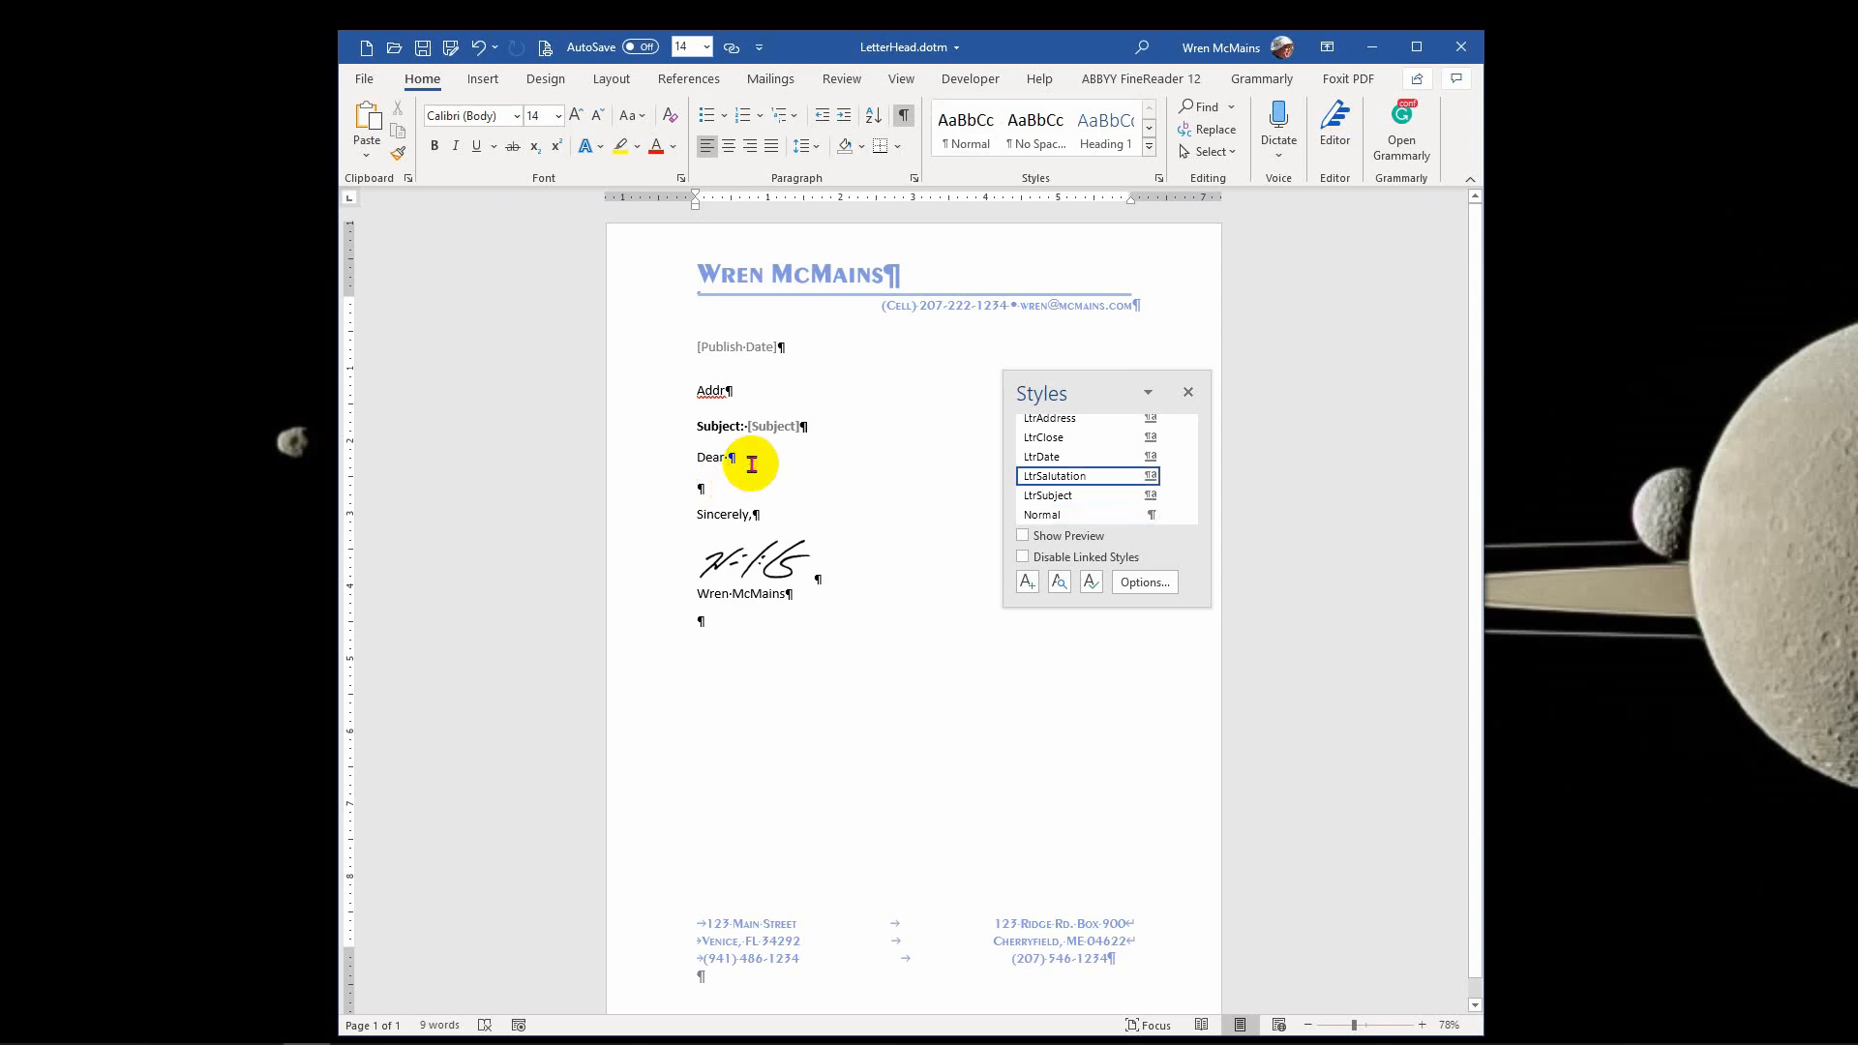
{"action": "left_click", "coordinate": [751, 492]}
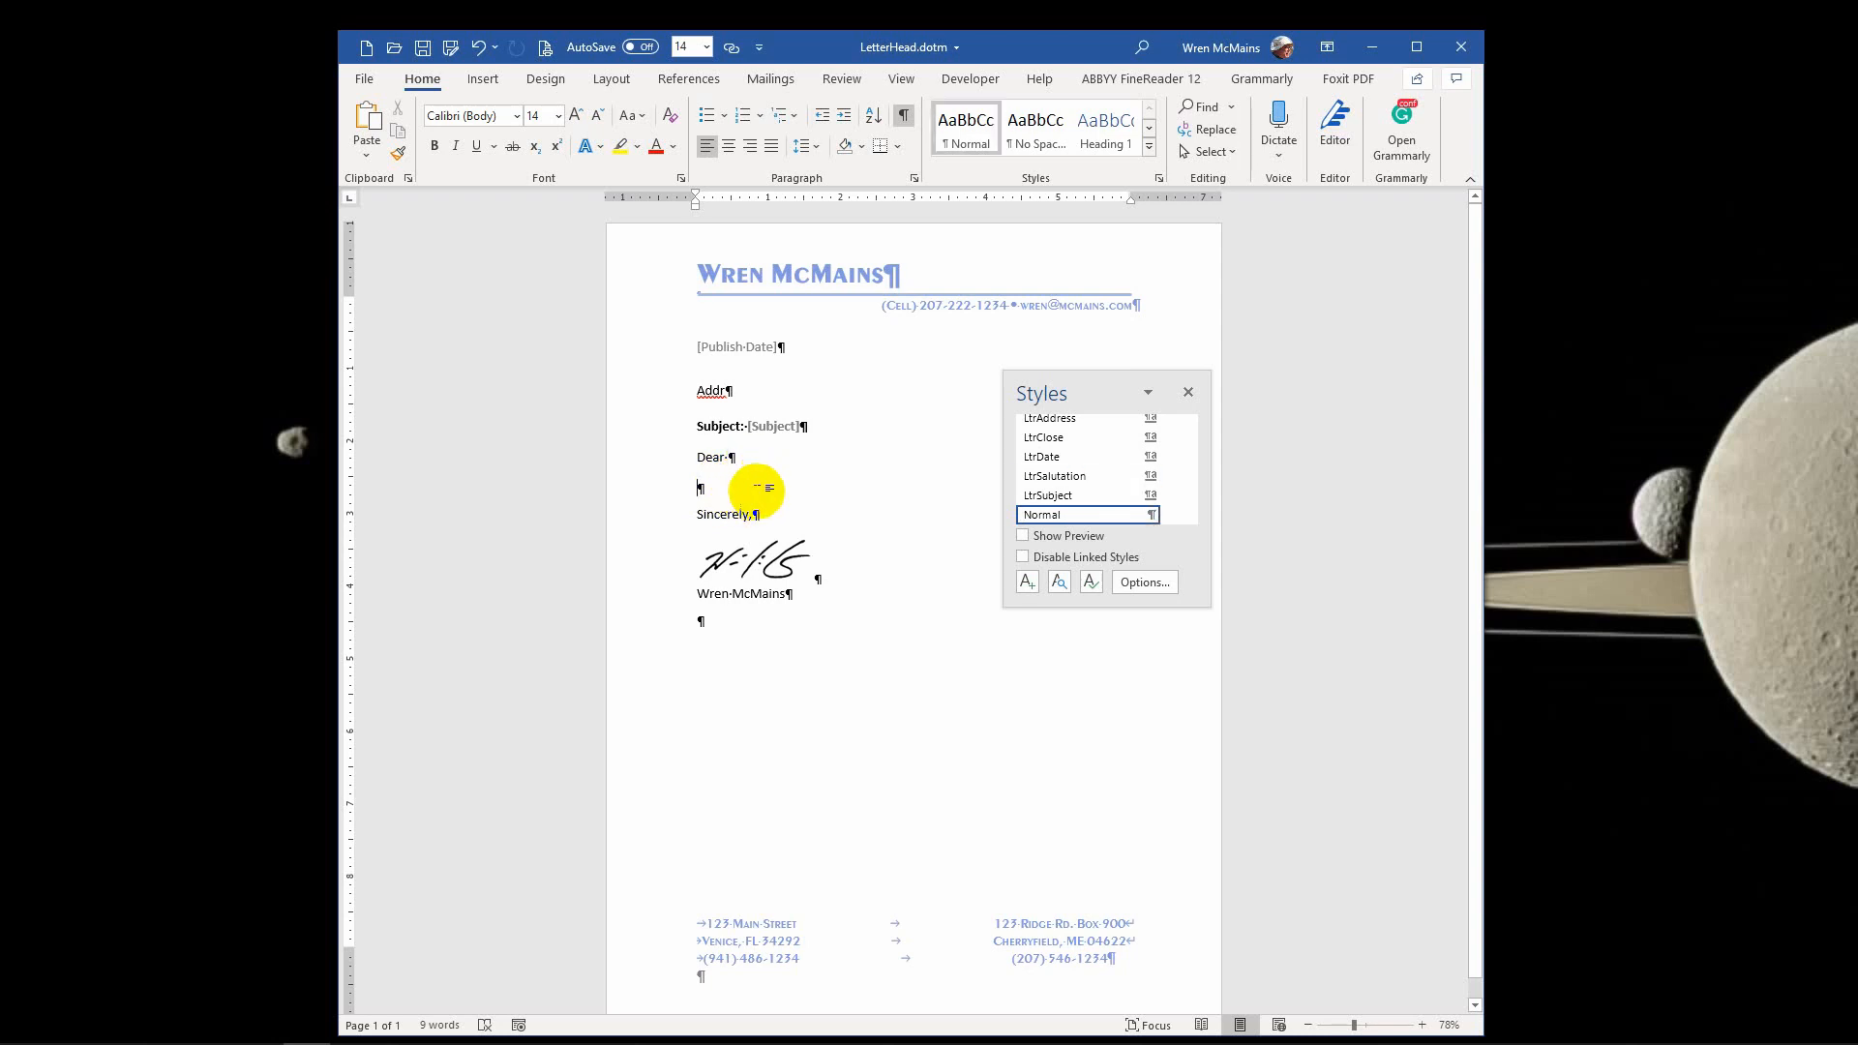
{"action": "left_click", "coordinate": [768, 465]}
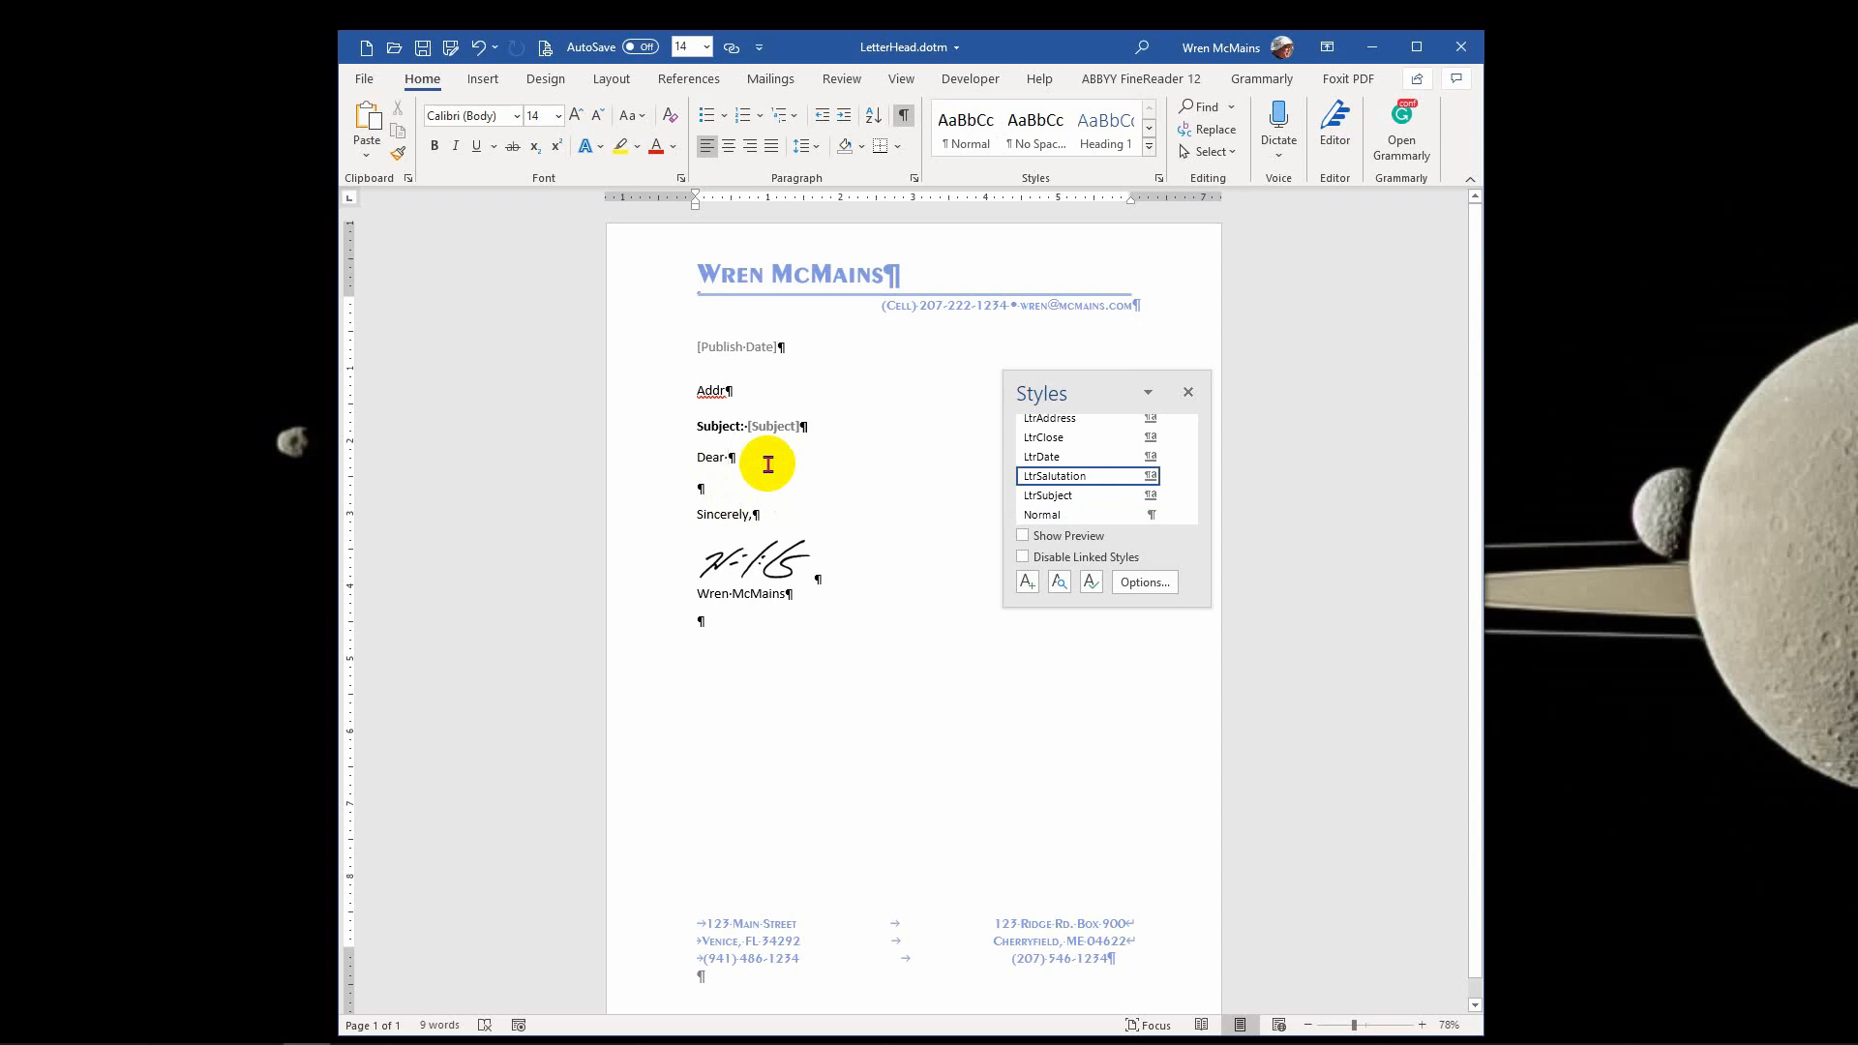
{"action": "left_click", "coordinate": [1172, 479]}
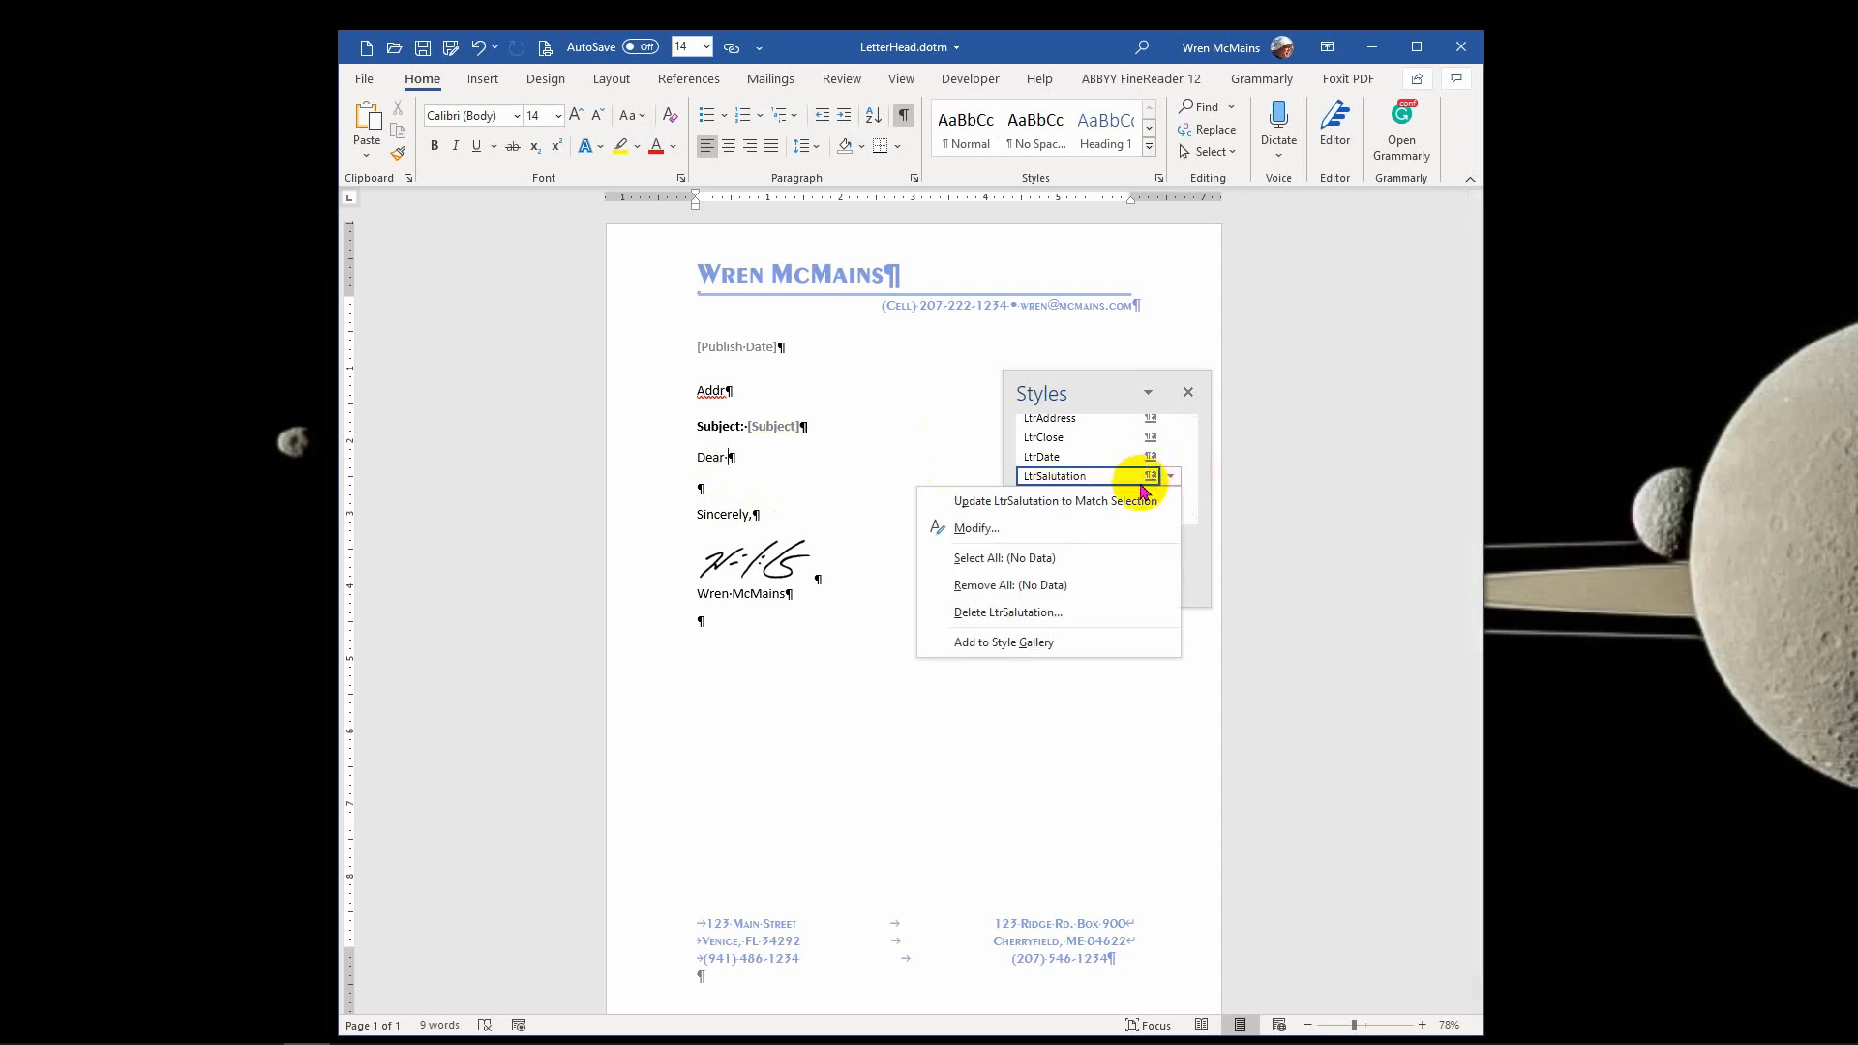
{"action": "left_click", "coordinate": [983, 529]}
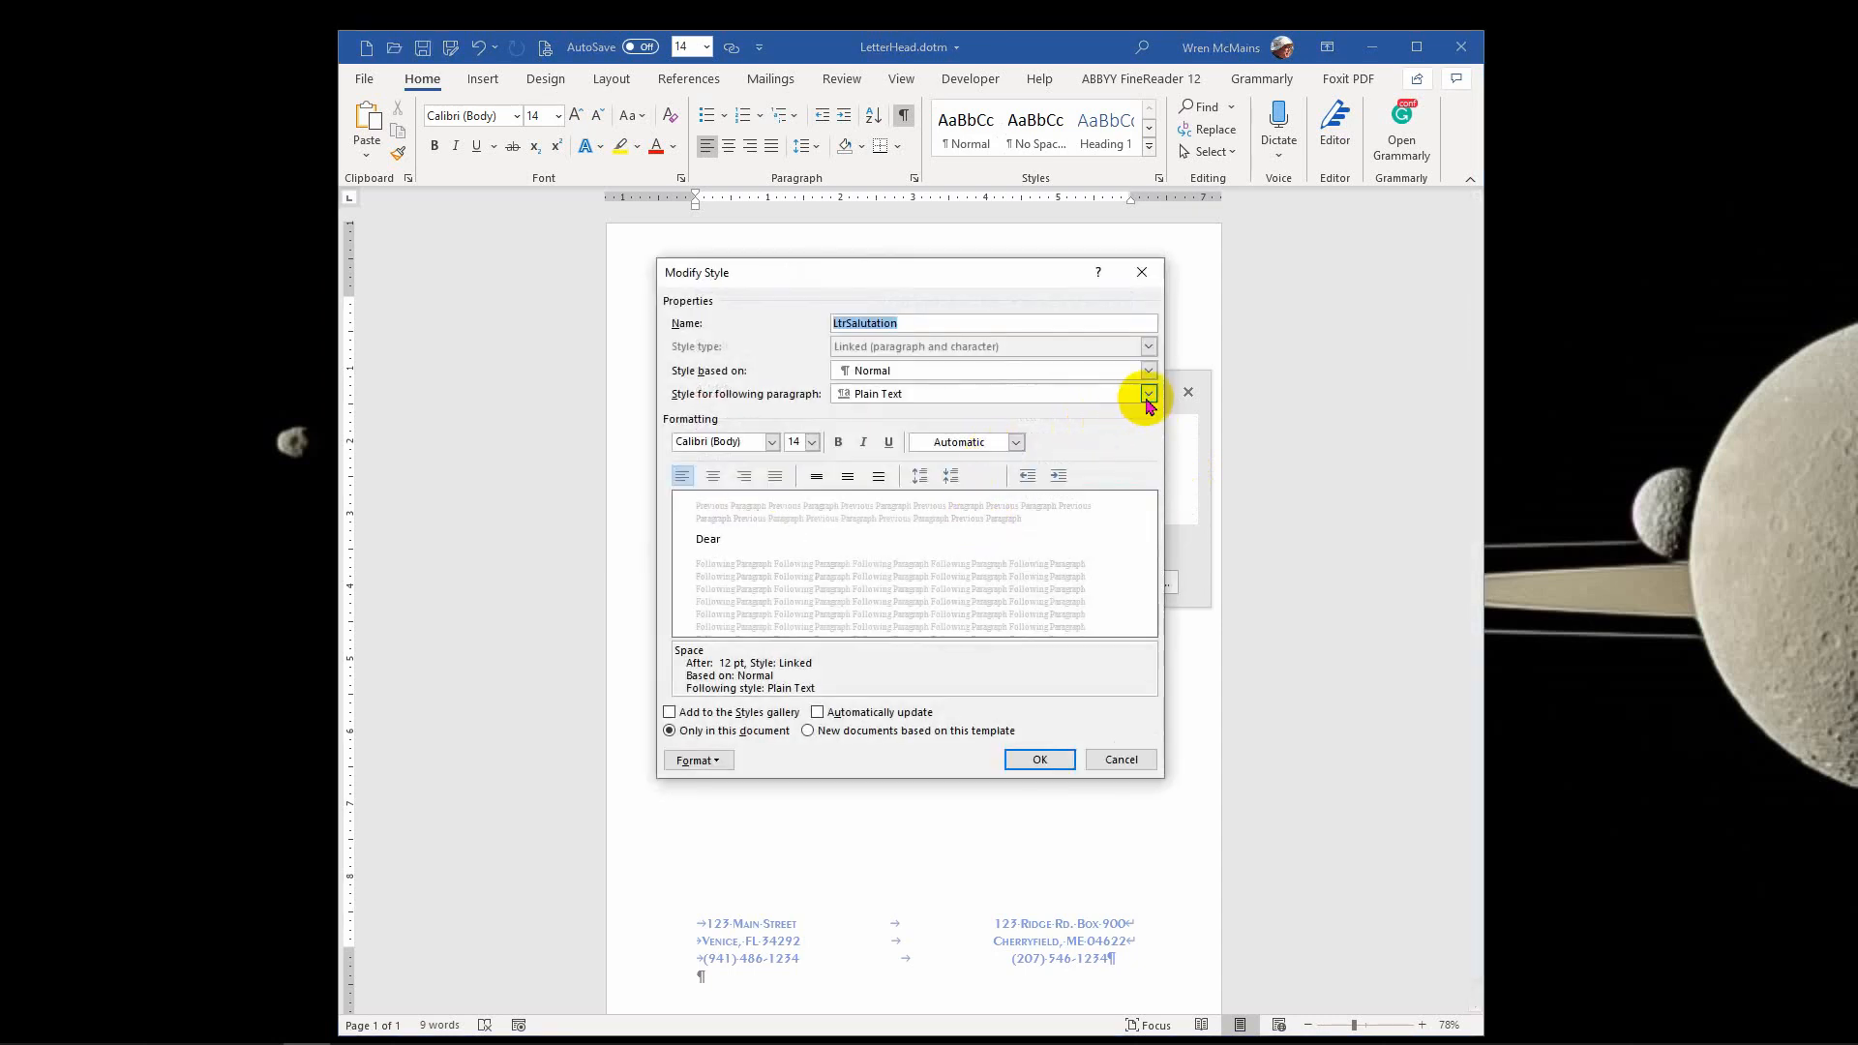
{"action": "left_click", "coordinate": [1148, 394]}
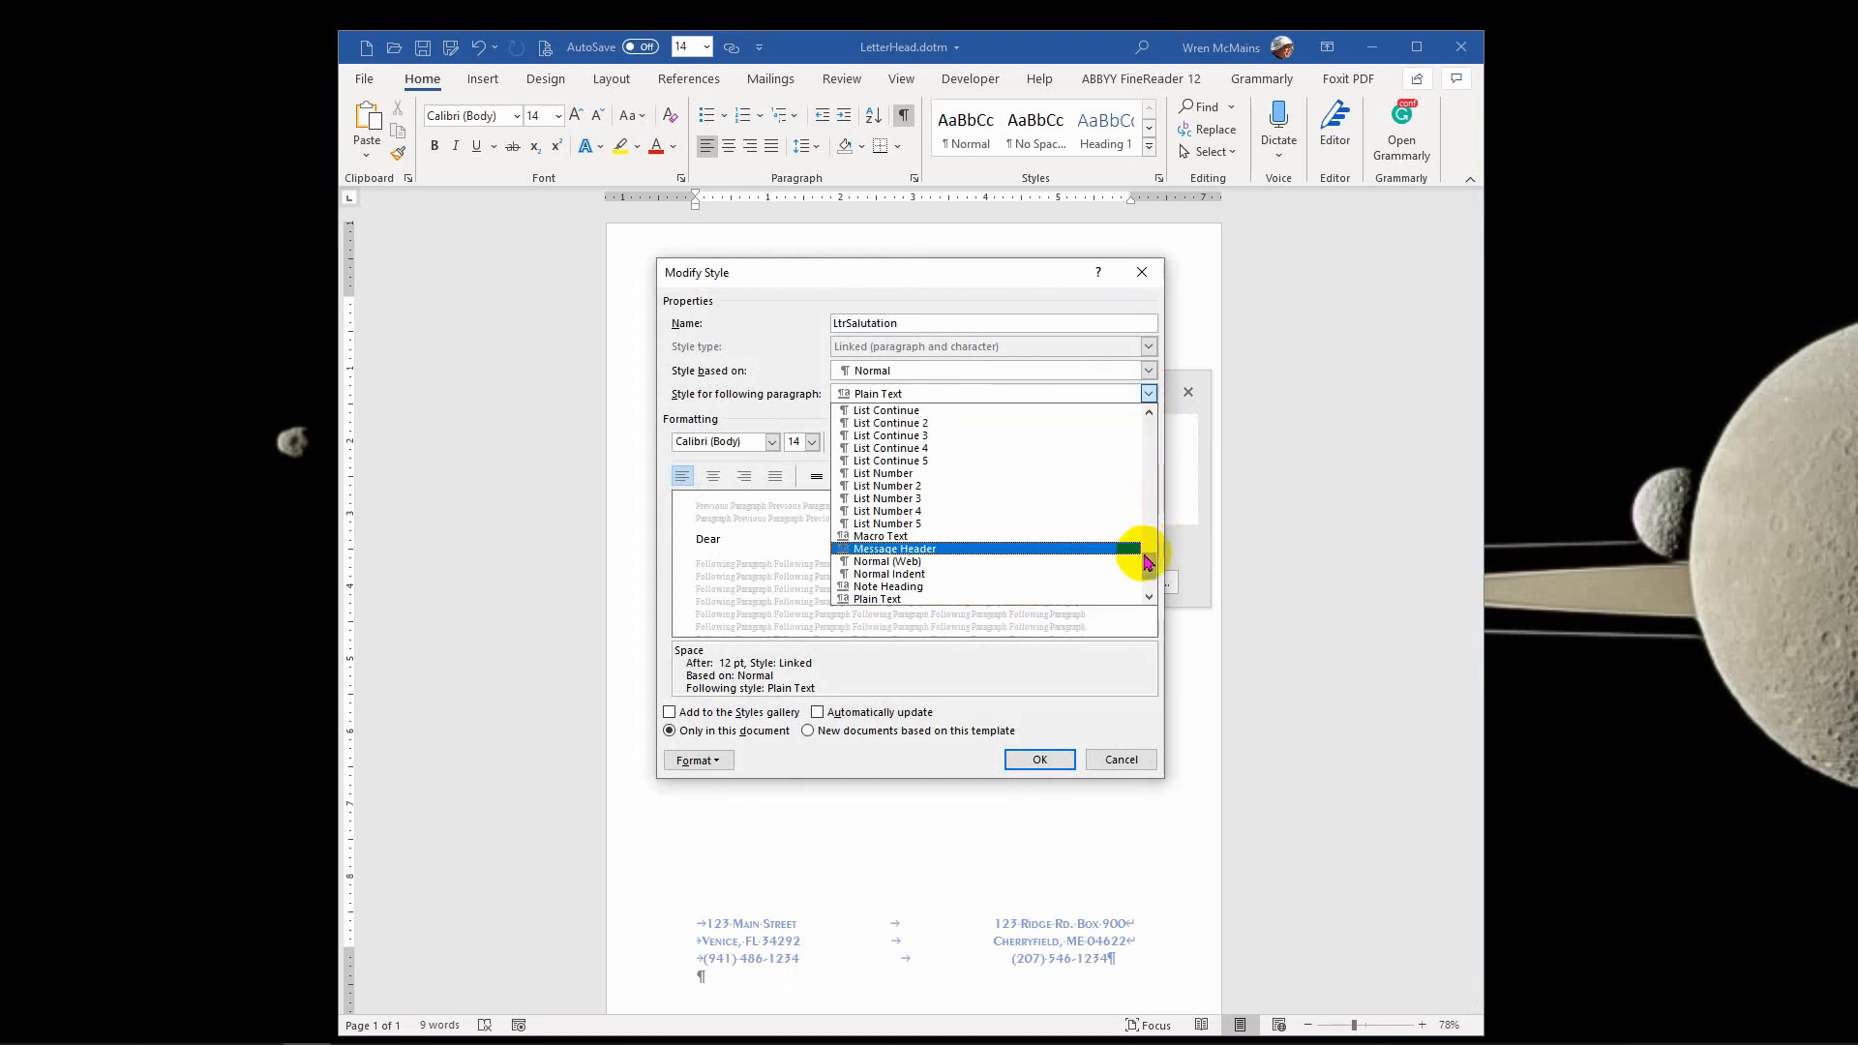
{"action": "left_click_drag", "start_coordinate": [1149, 565], "coordinate": [1070, 664]}
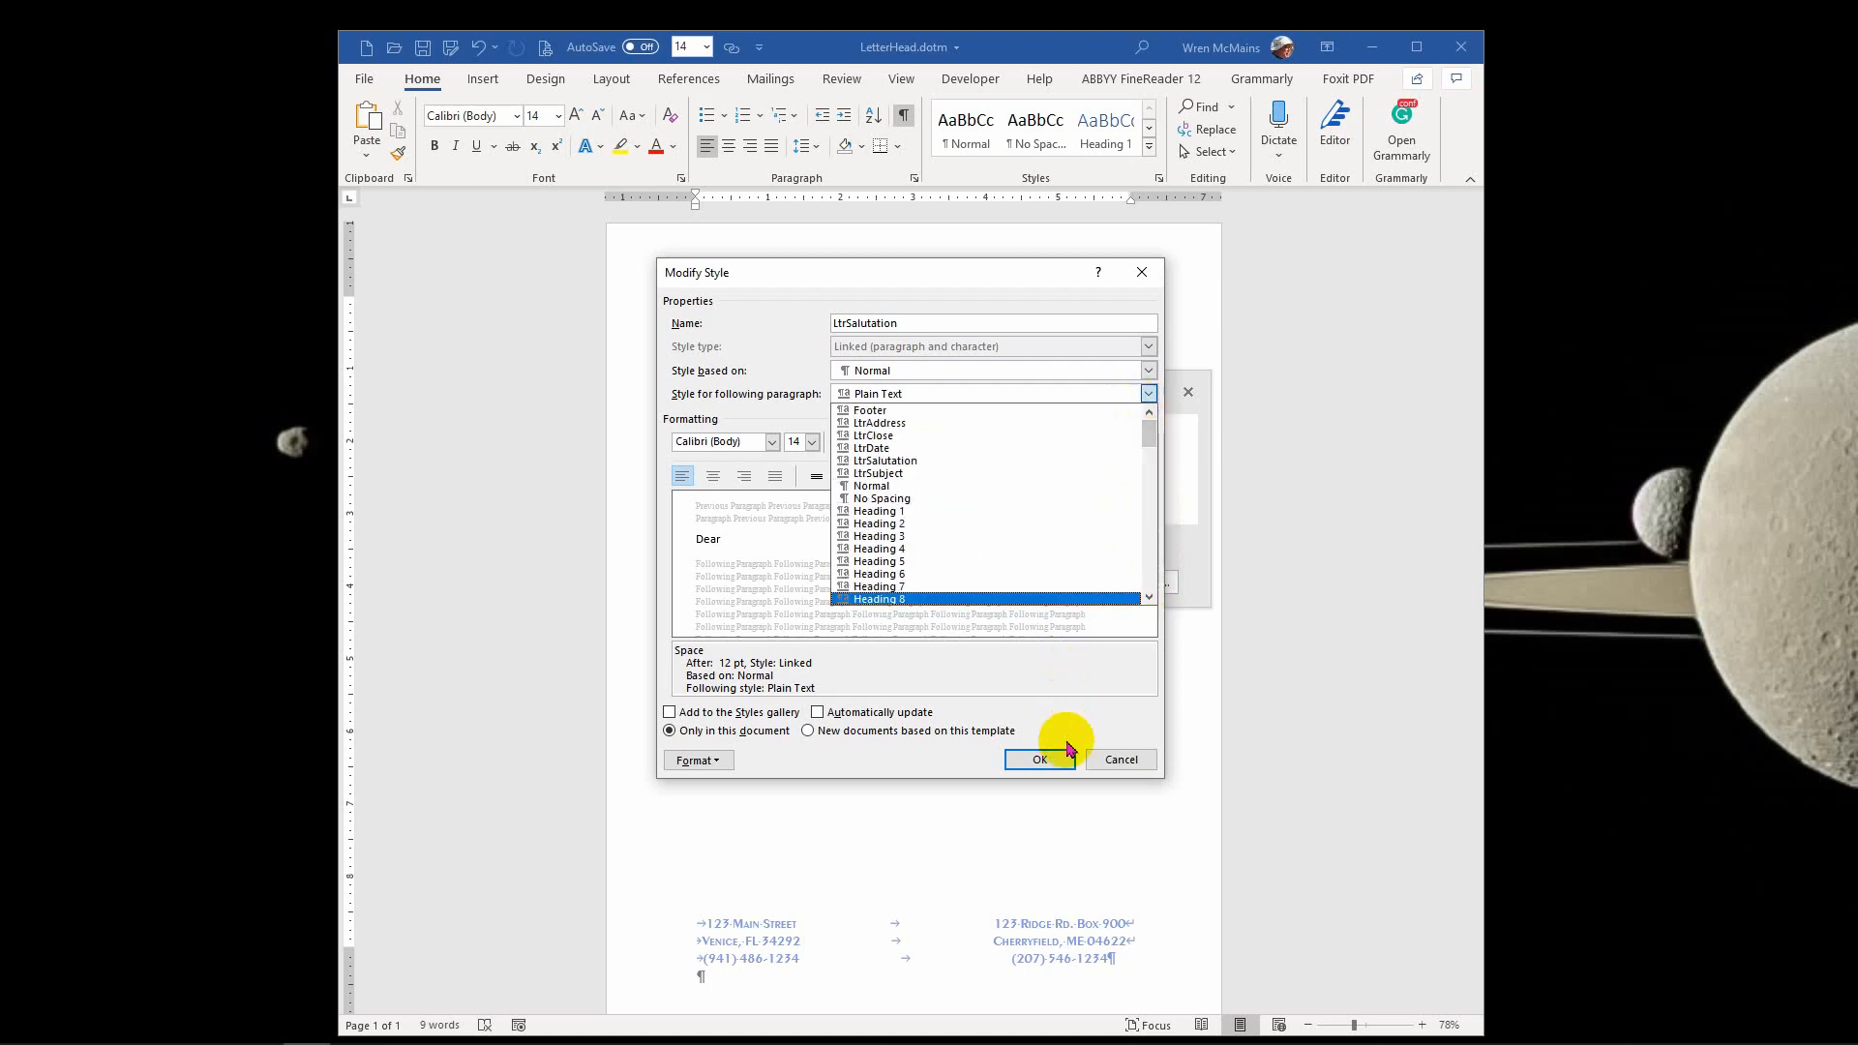
{"action": "left_click", "coordinate": [1040, 758]}
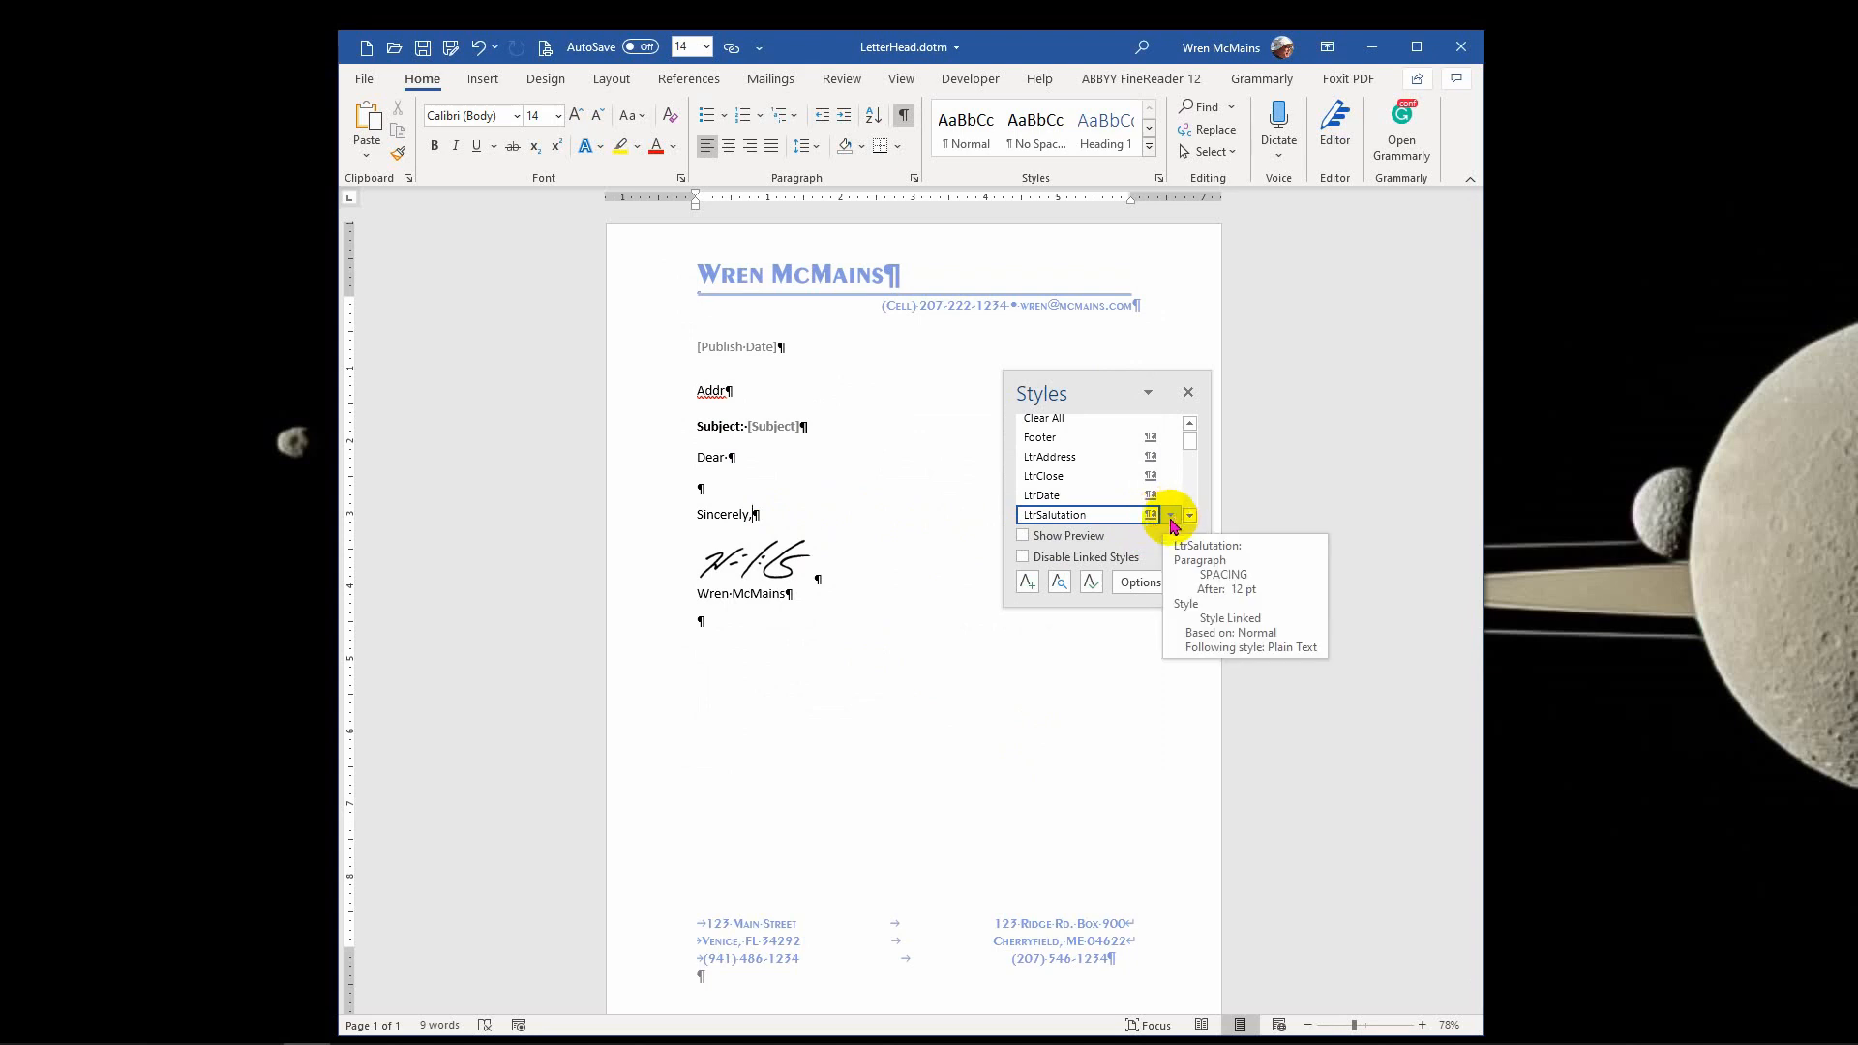
Step: Apply the LtrClose style to the "Sincerely," paragraph
{"action": "left_click", "coordinate": [763, 518]}
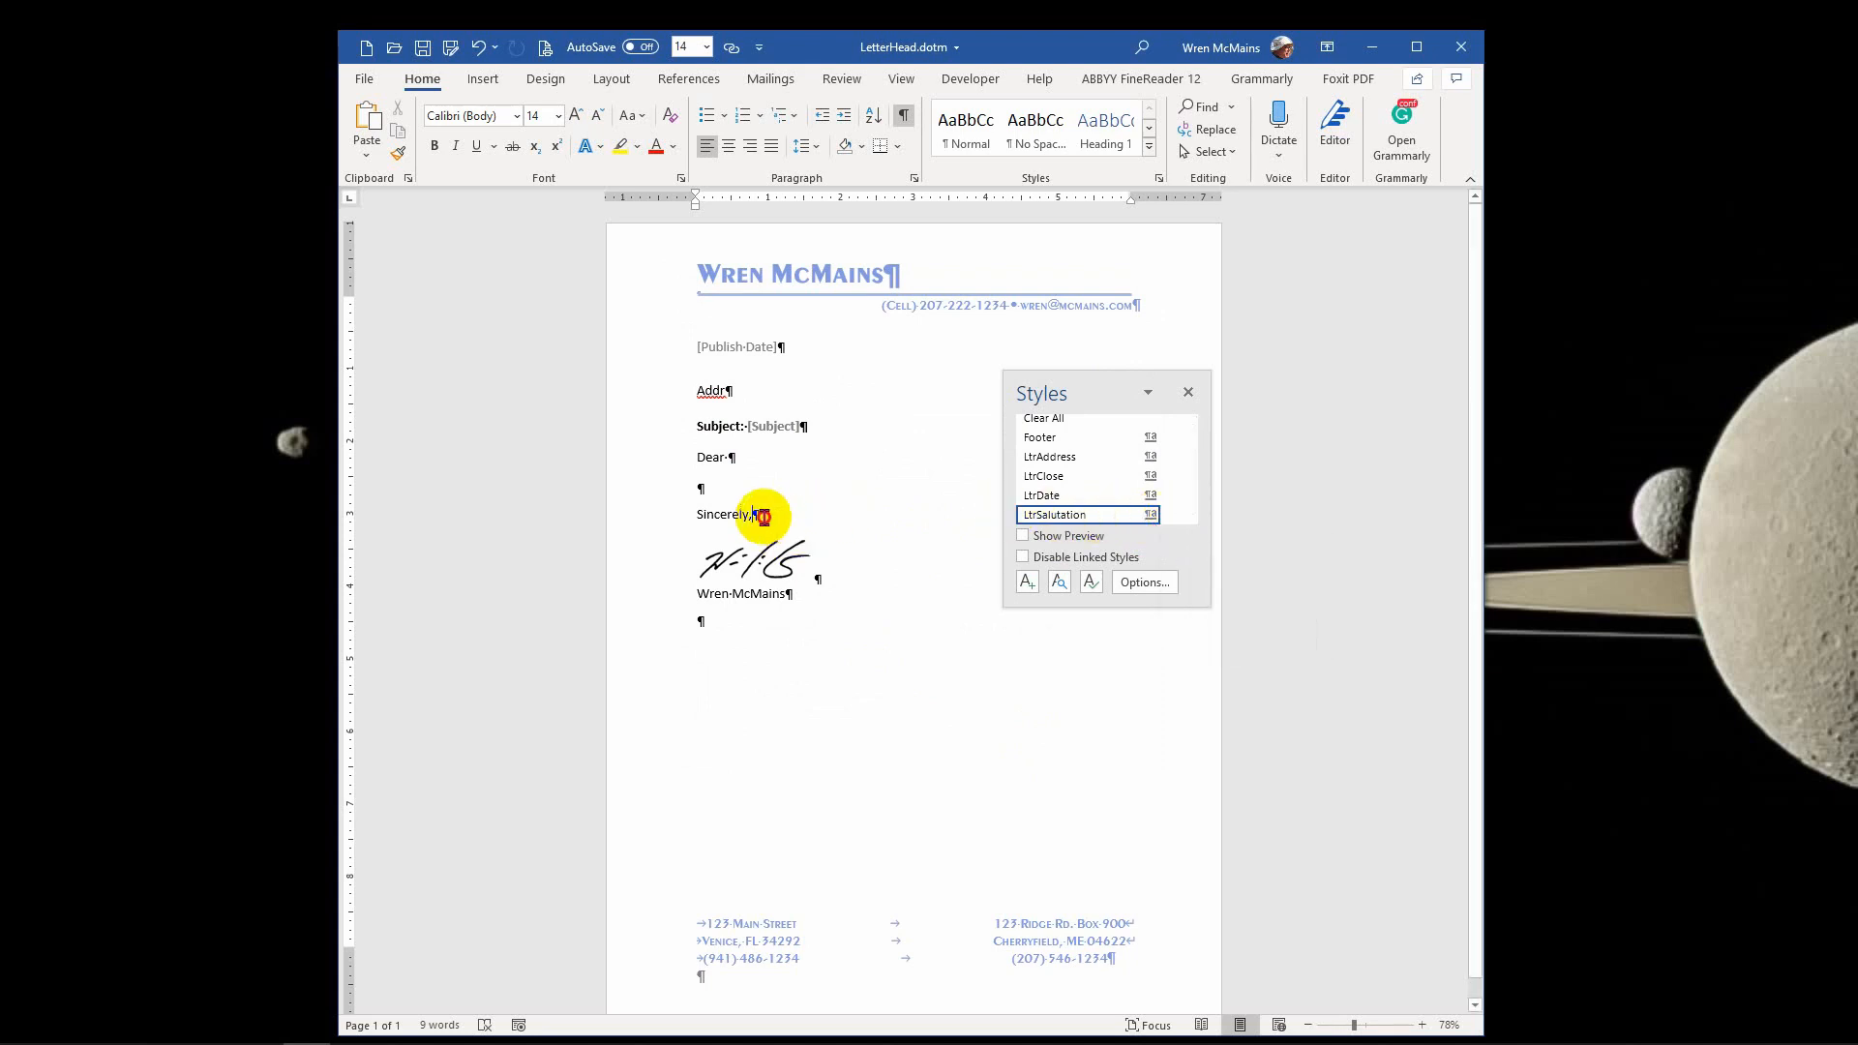
{"action": "left_click", "coordinate": [709, 492]}
{"action": "left_click", "coordinate": [771, 515]}
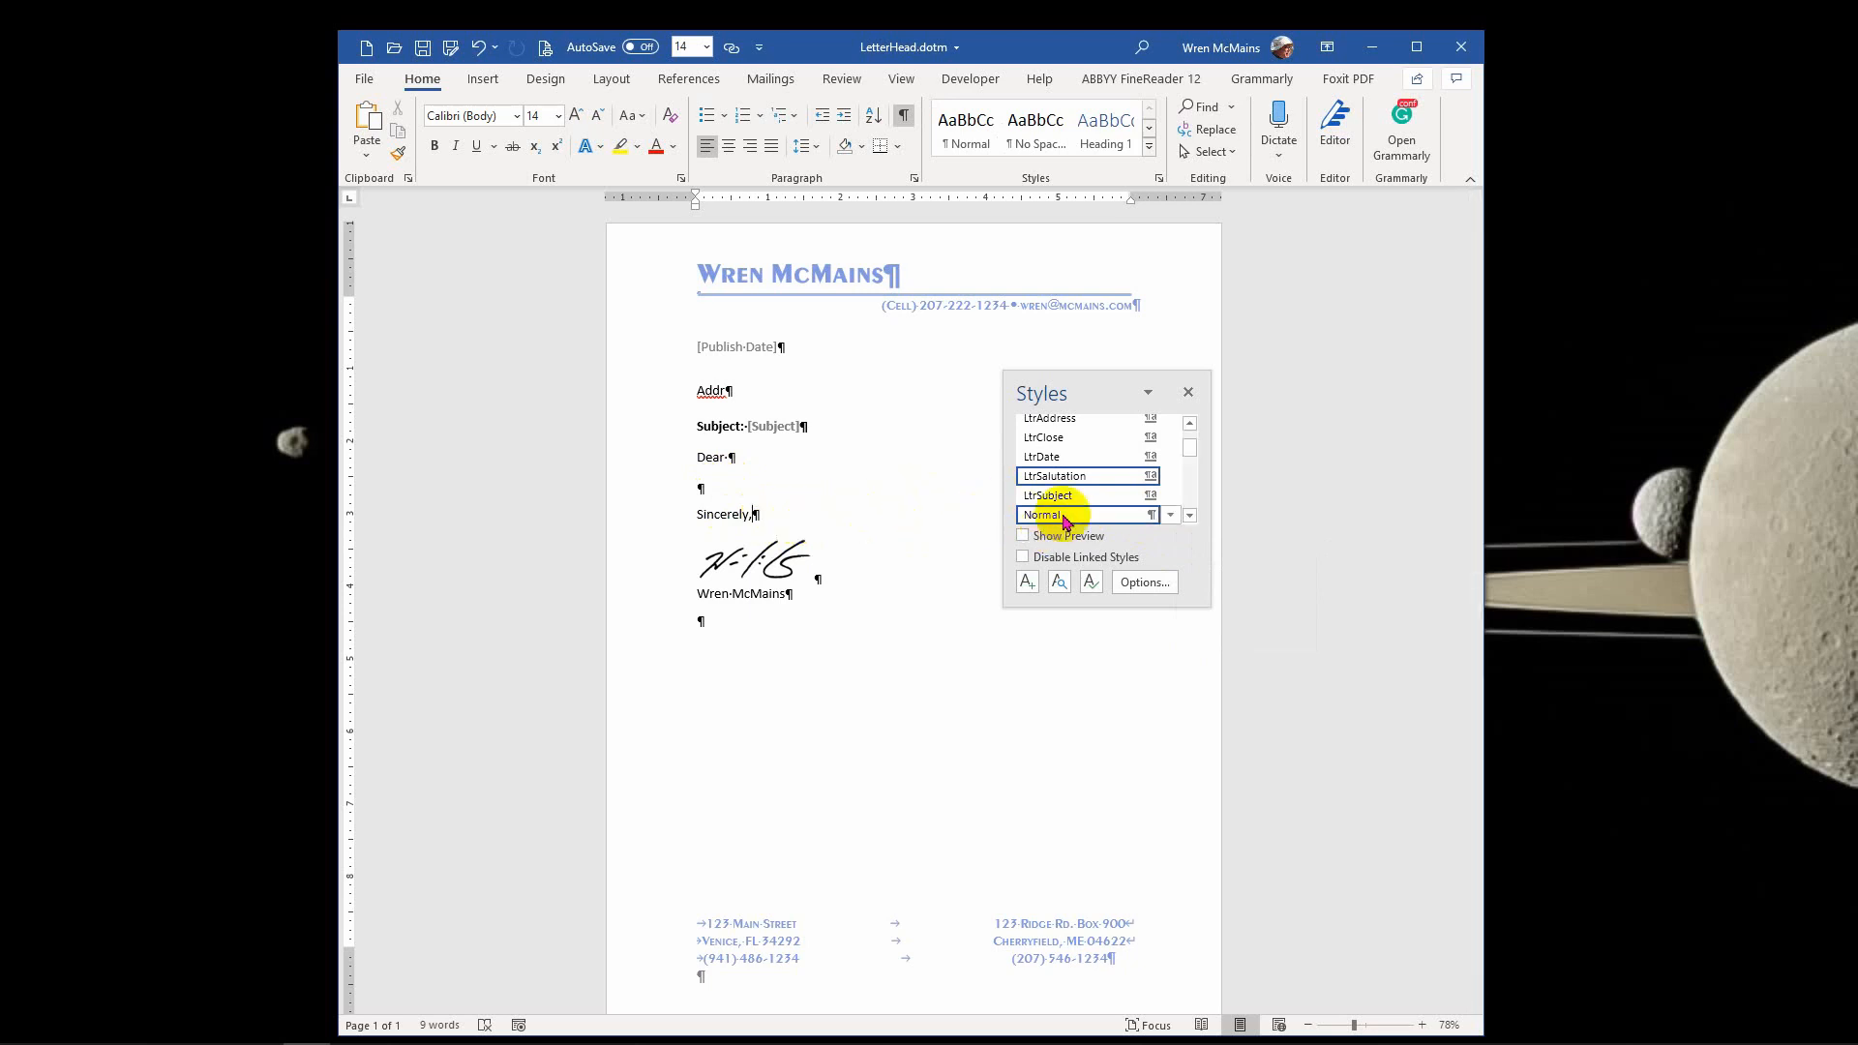
{"action": "left_click_drag", "start_coordinate": [1189, 449], "coordinate": [1188, 438]}
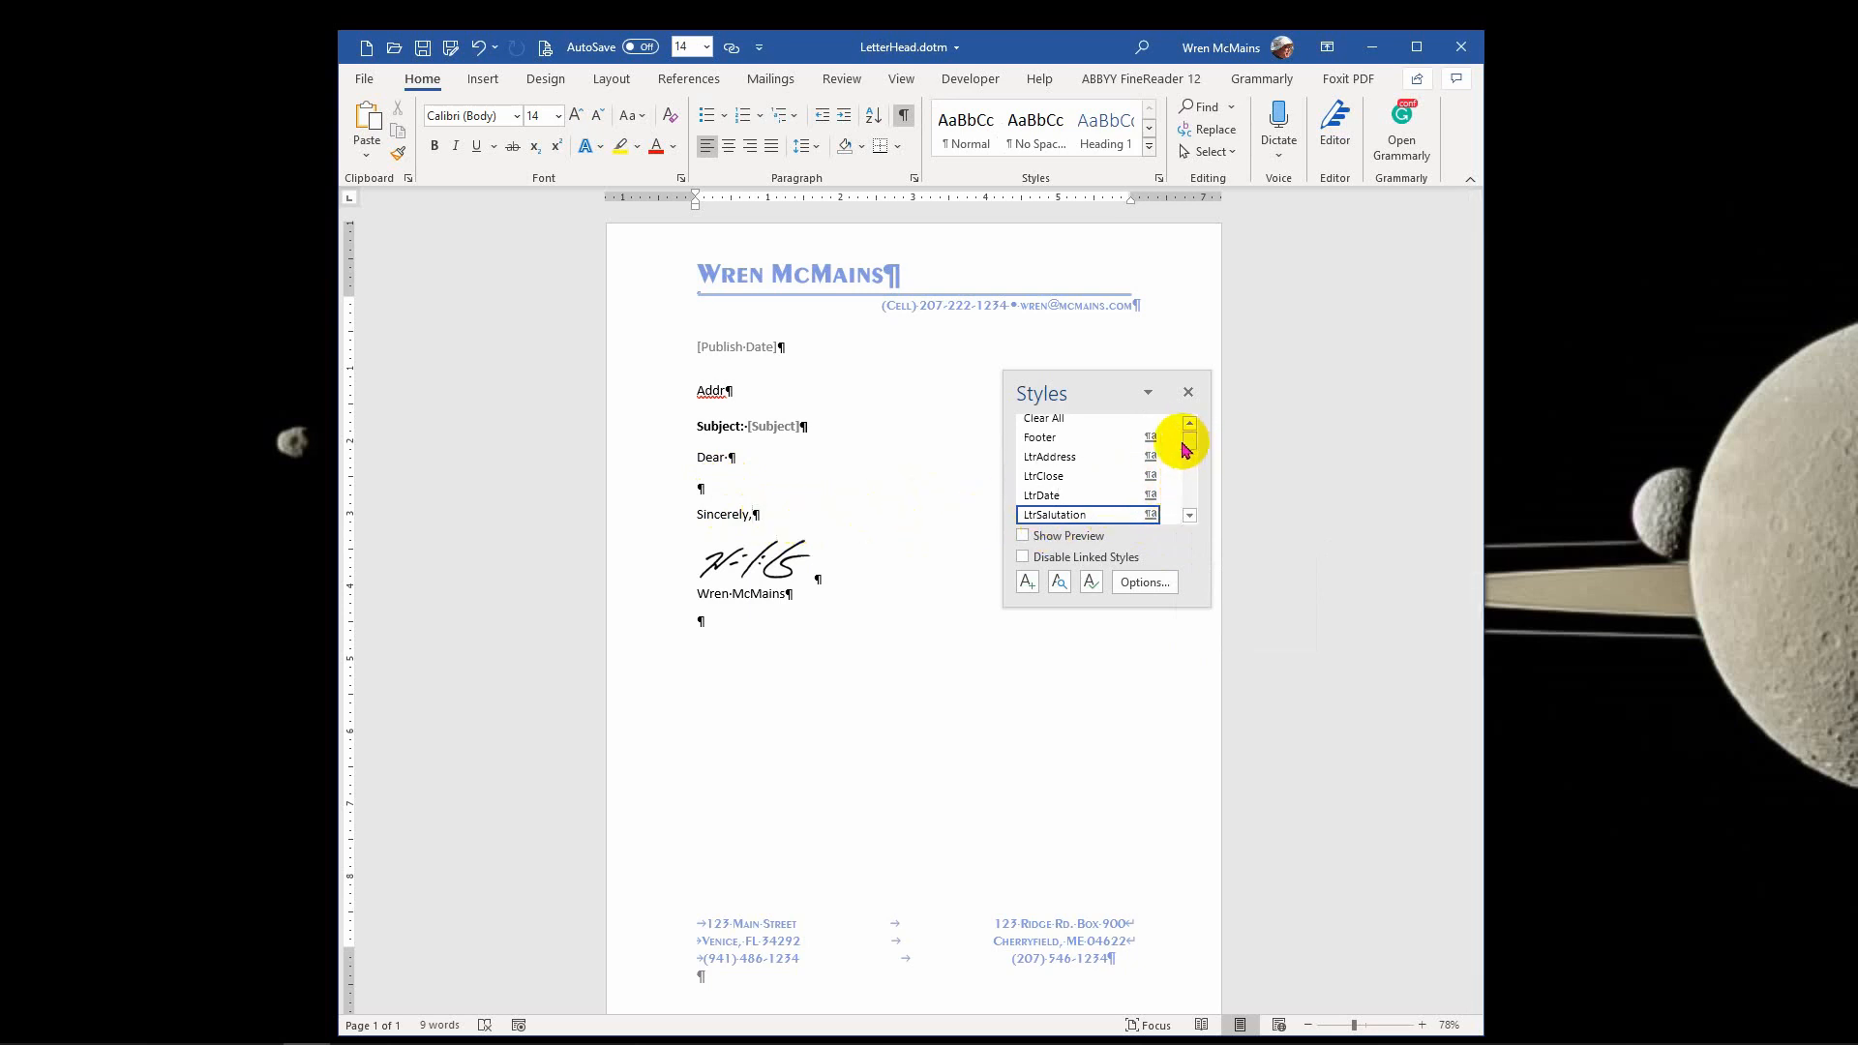
{"action": "left_click", "coordinate": [1065, 477]}
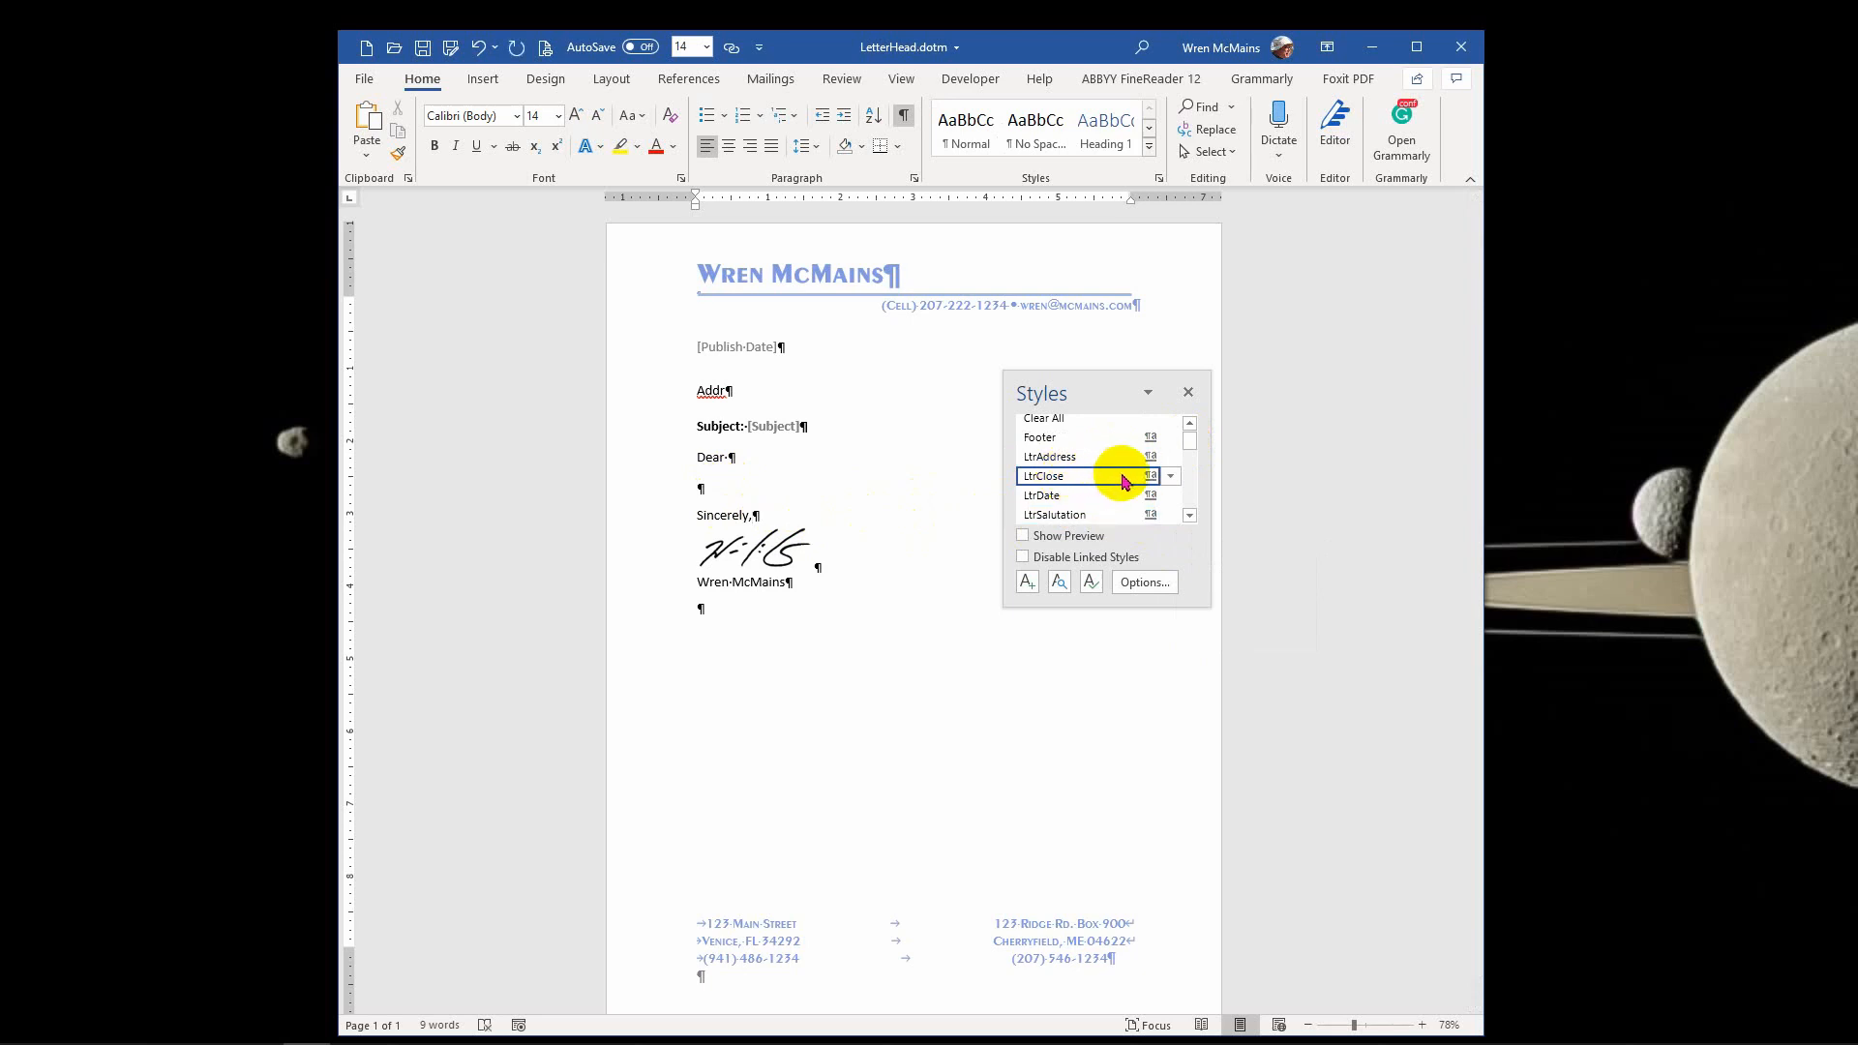
{"action": "left_click", "coordinate": [1173, 478]}
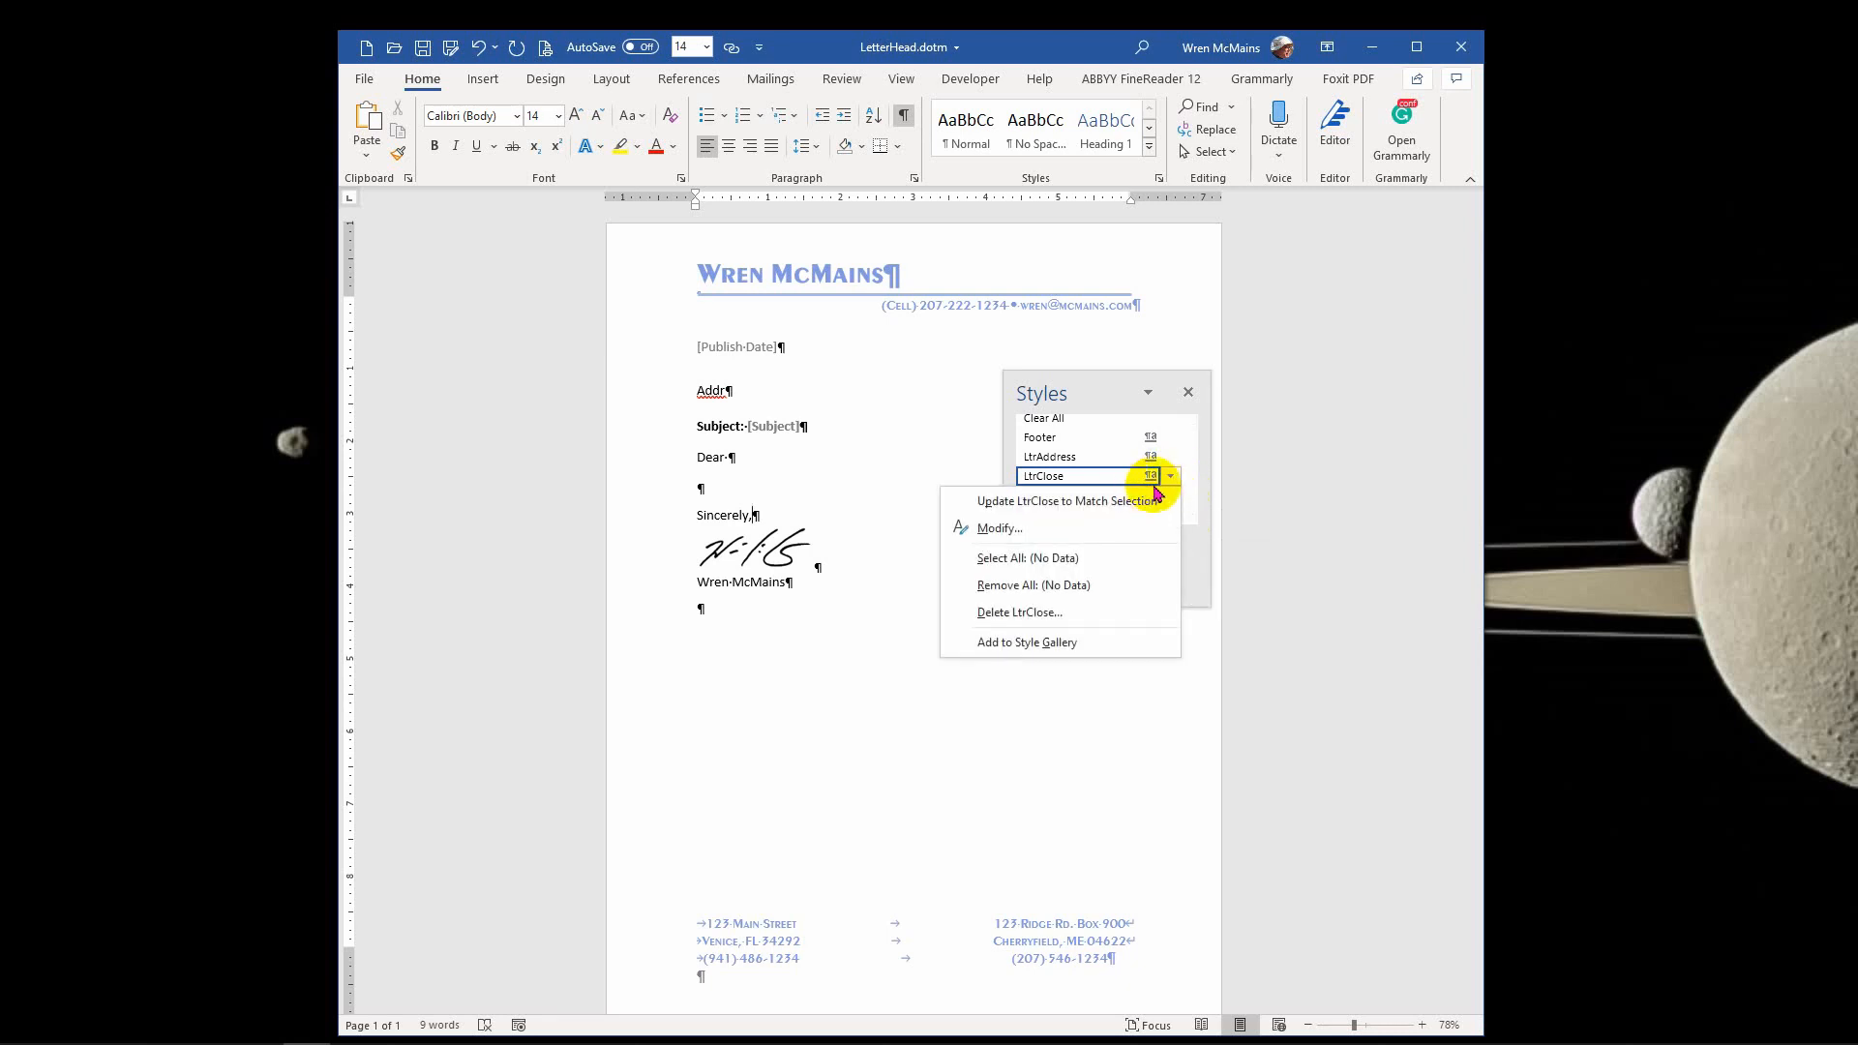
{"action": "left_click", "coordinate": [1172, 479]}
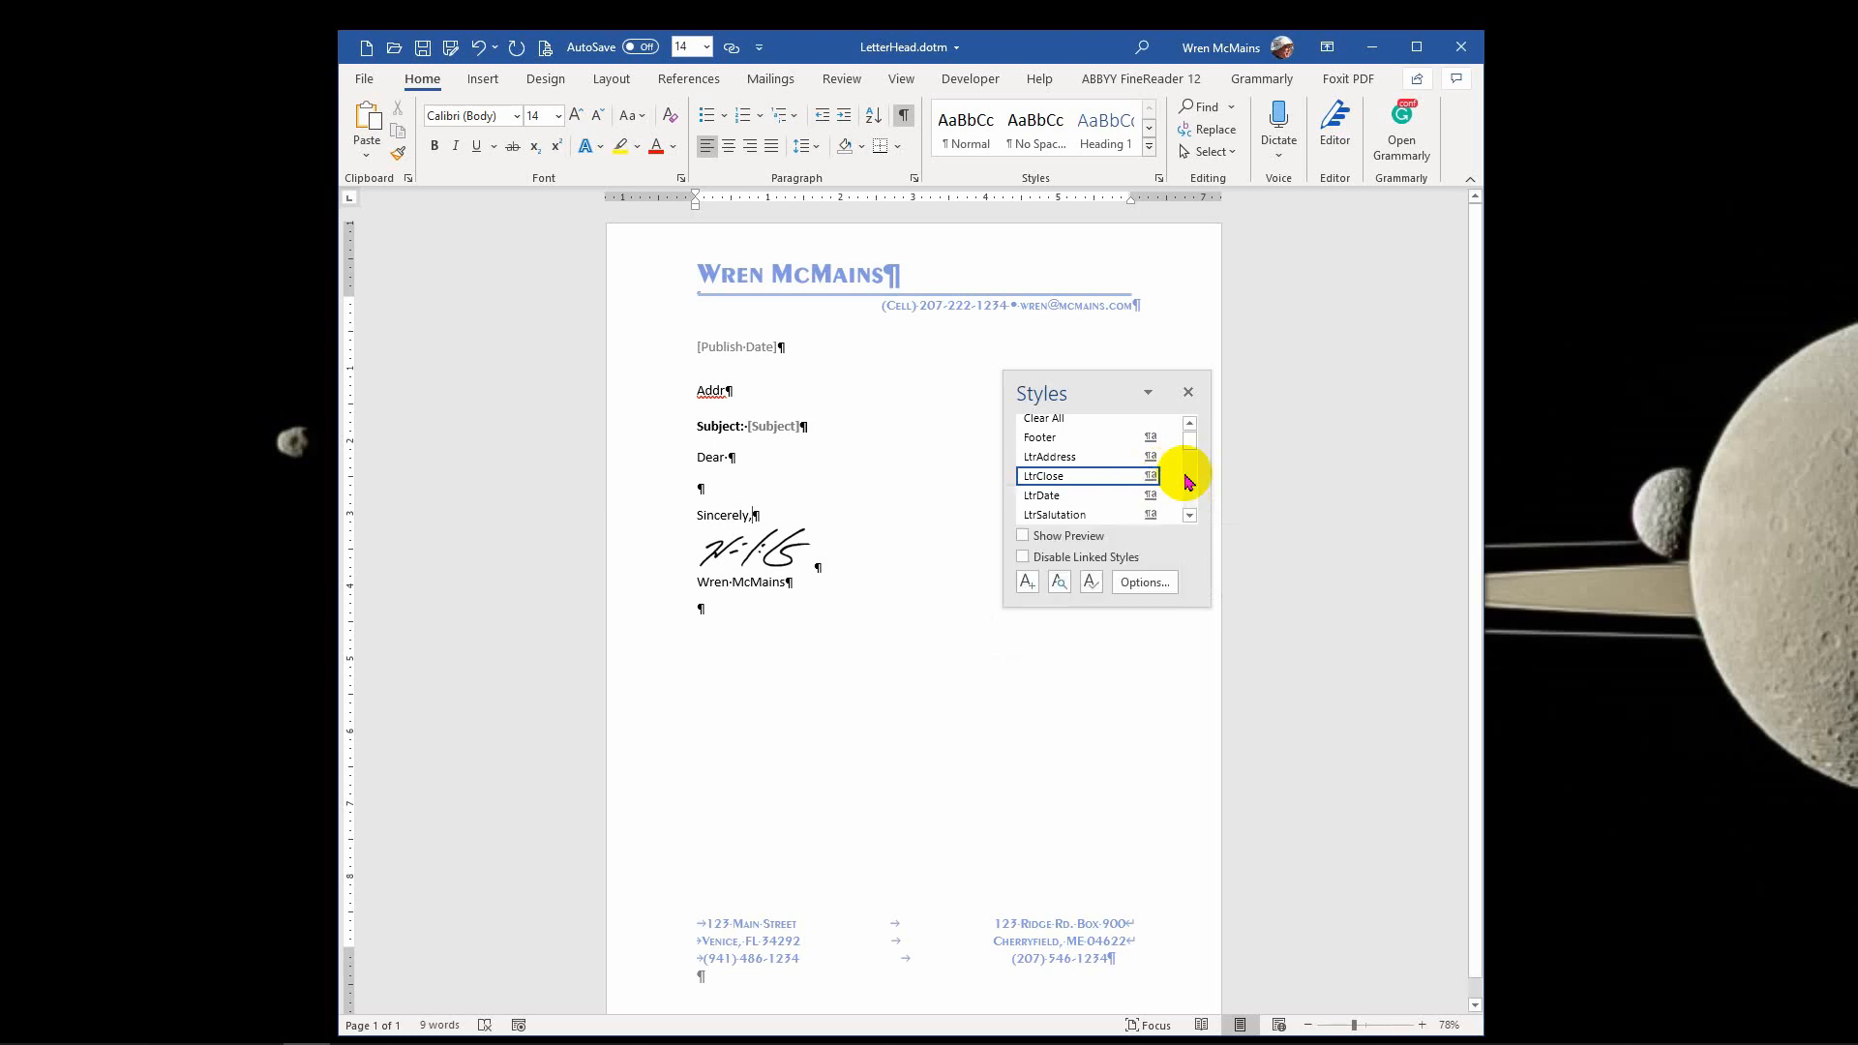
{"action": "left_click", "coordinate": [1174, 484]}
{"action": "left_click", "coordinate": [1109, 525]}
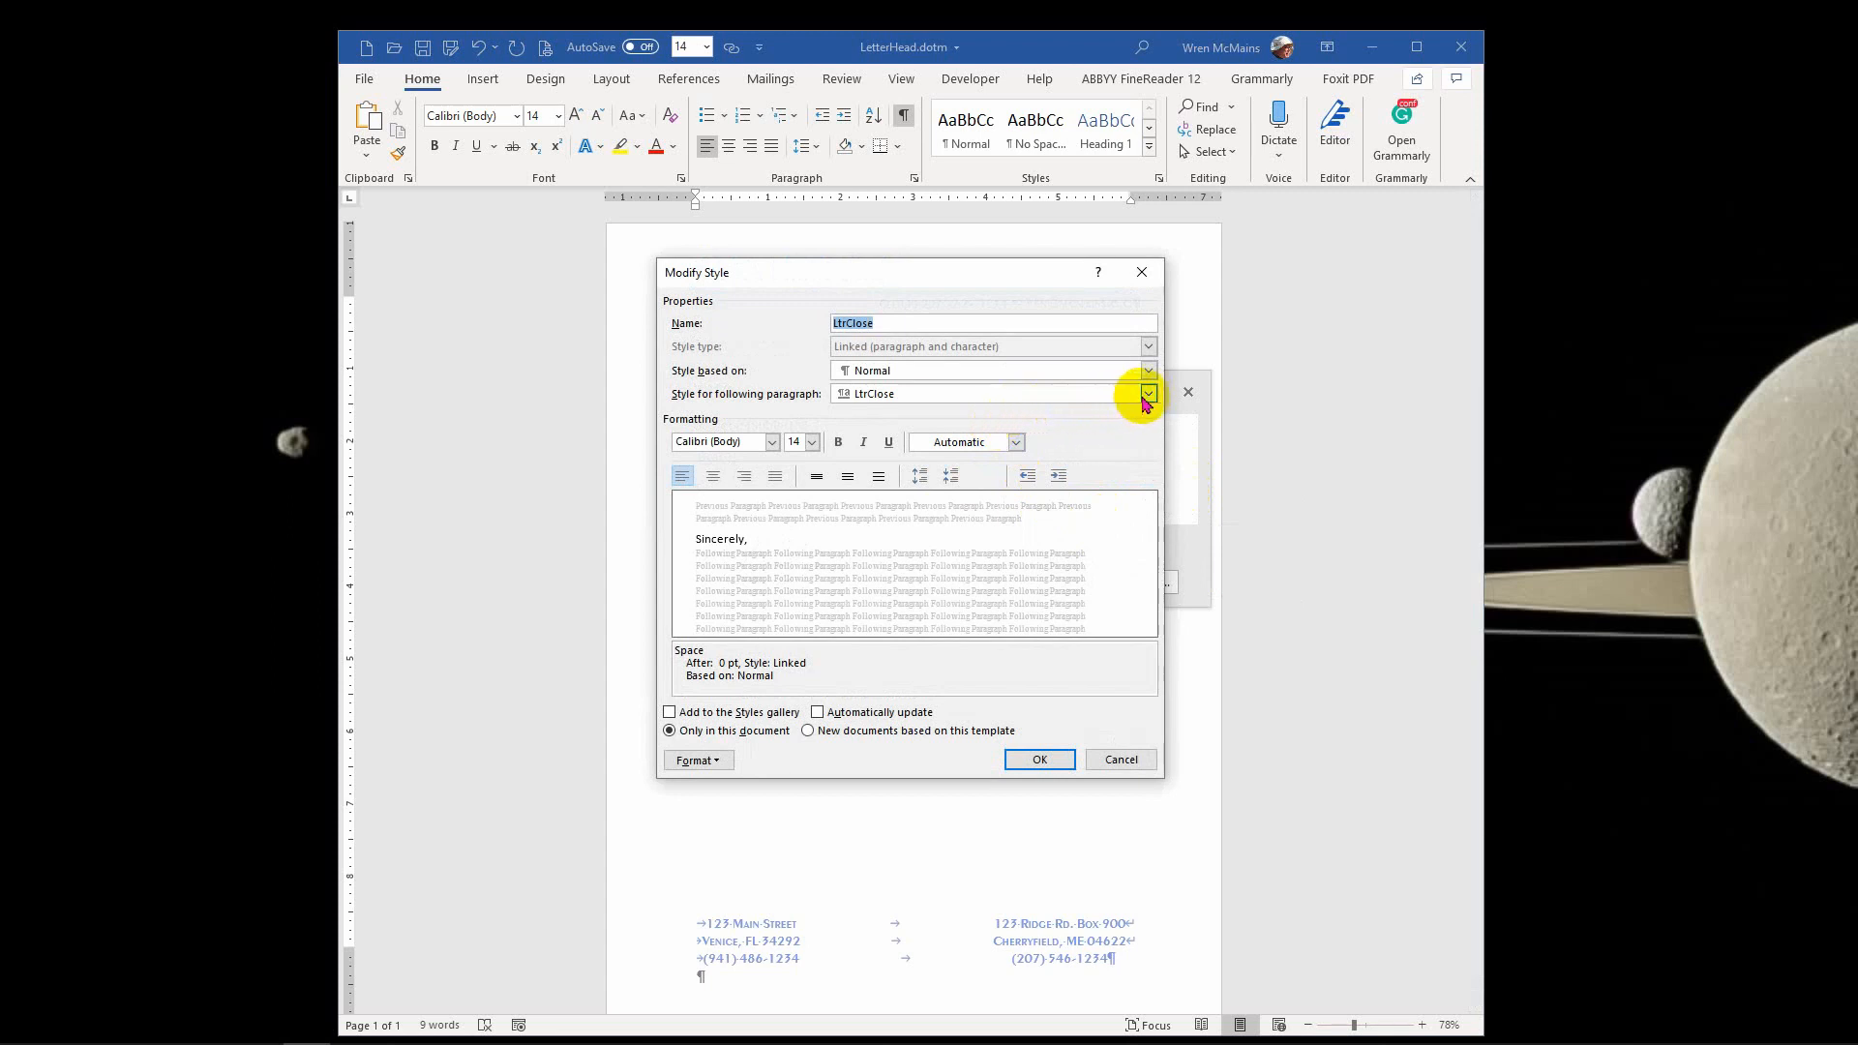
{"action": "left_click", "coordinate": [1146, 393]}
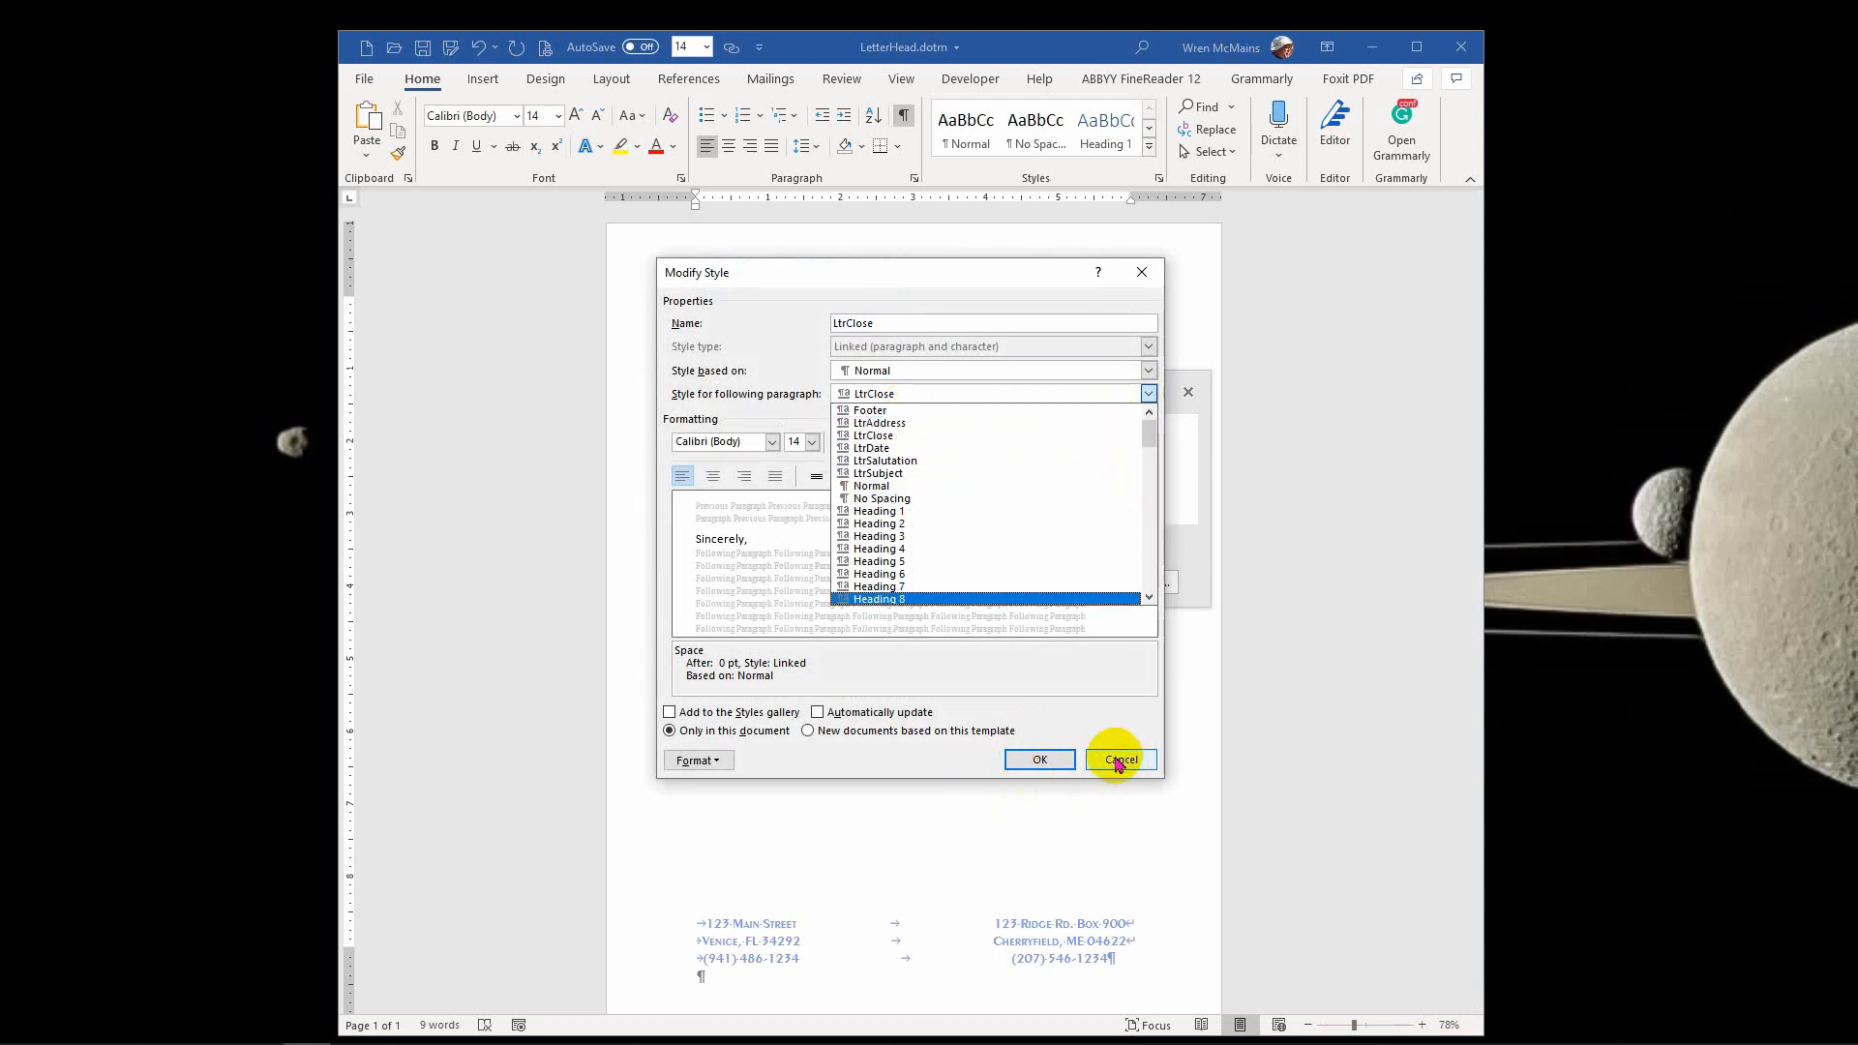
{"action": "left_click", "coordinate": [1115, 758]}
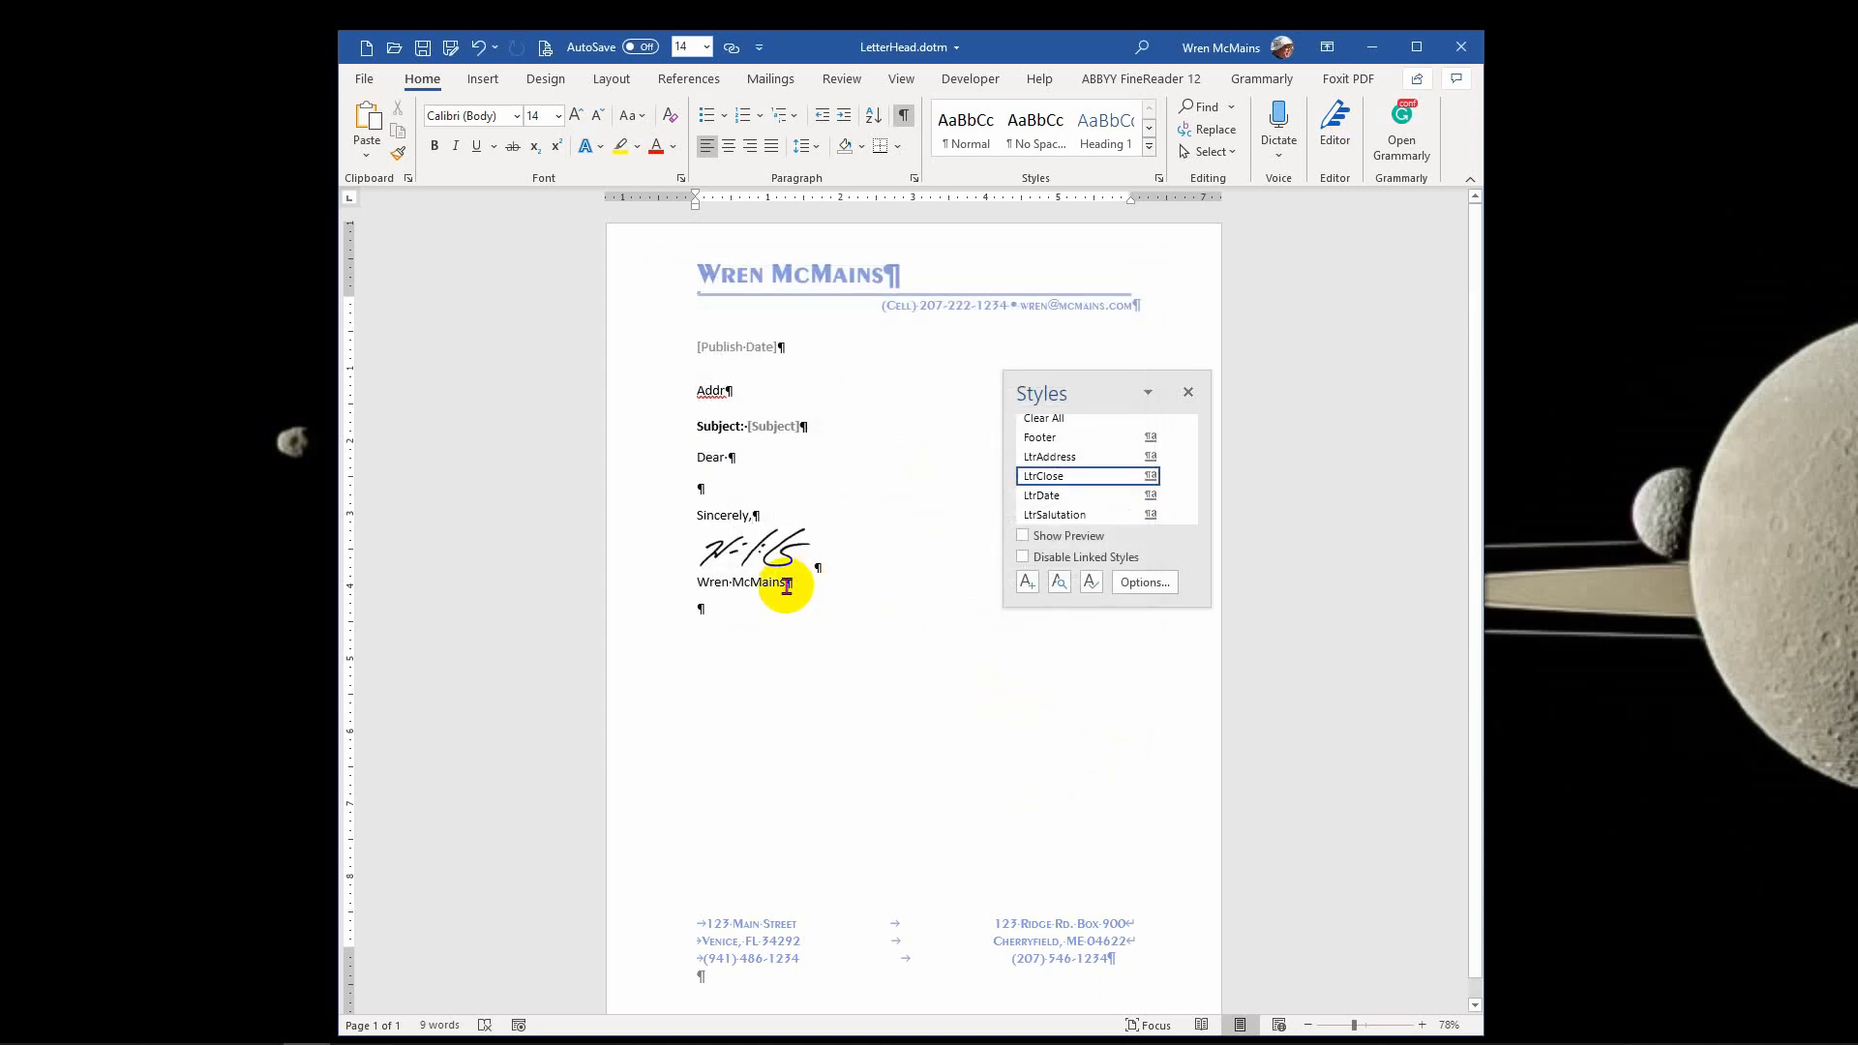
Step: Modify the LtrClose style of the "Sincerely," paragraph so that it is based on Normal and the following paragraph style is Normal
{"action": "left_click", "coordinate": [792, 584]}
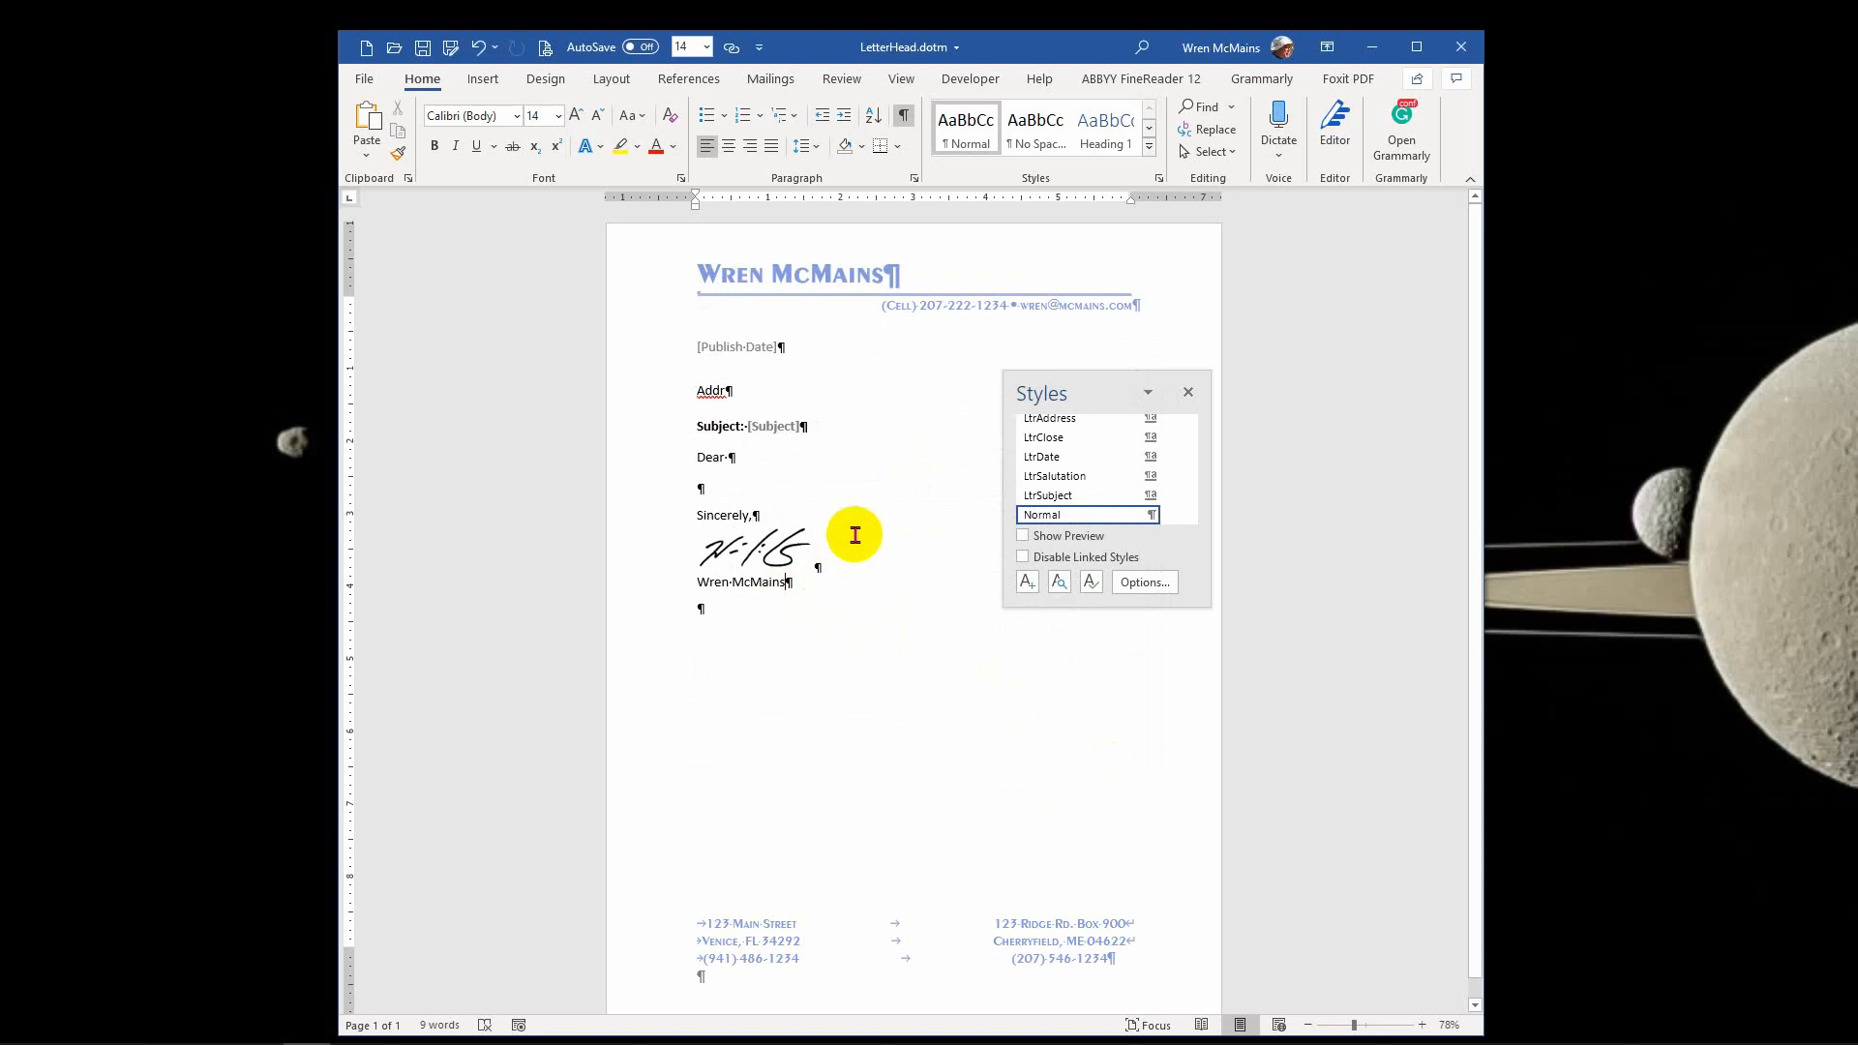
{"action": "left_click", "coordinate": [805, 519]}
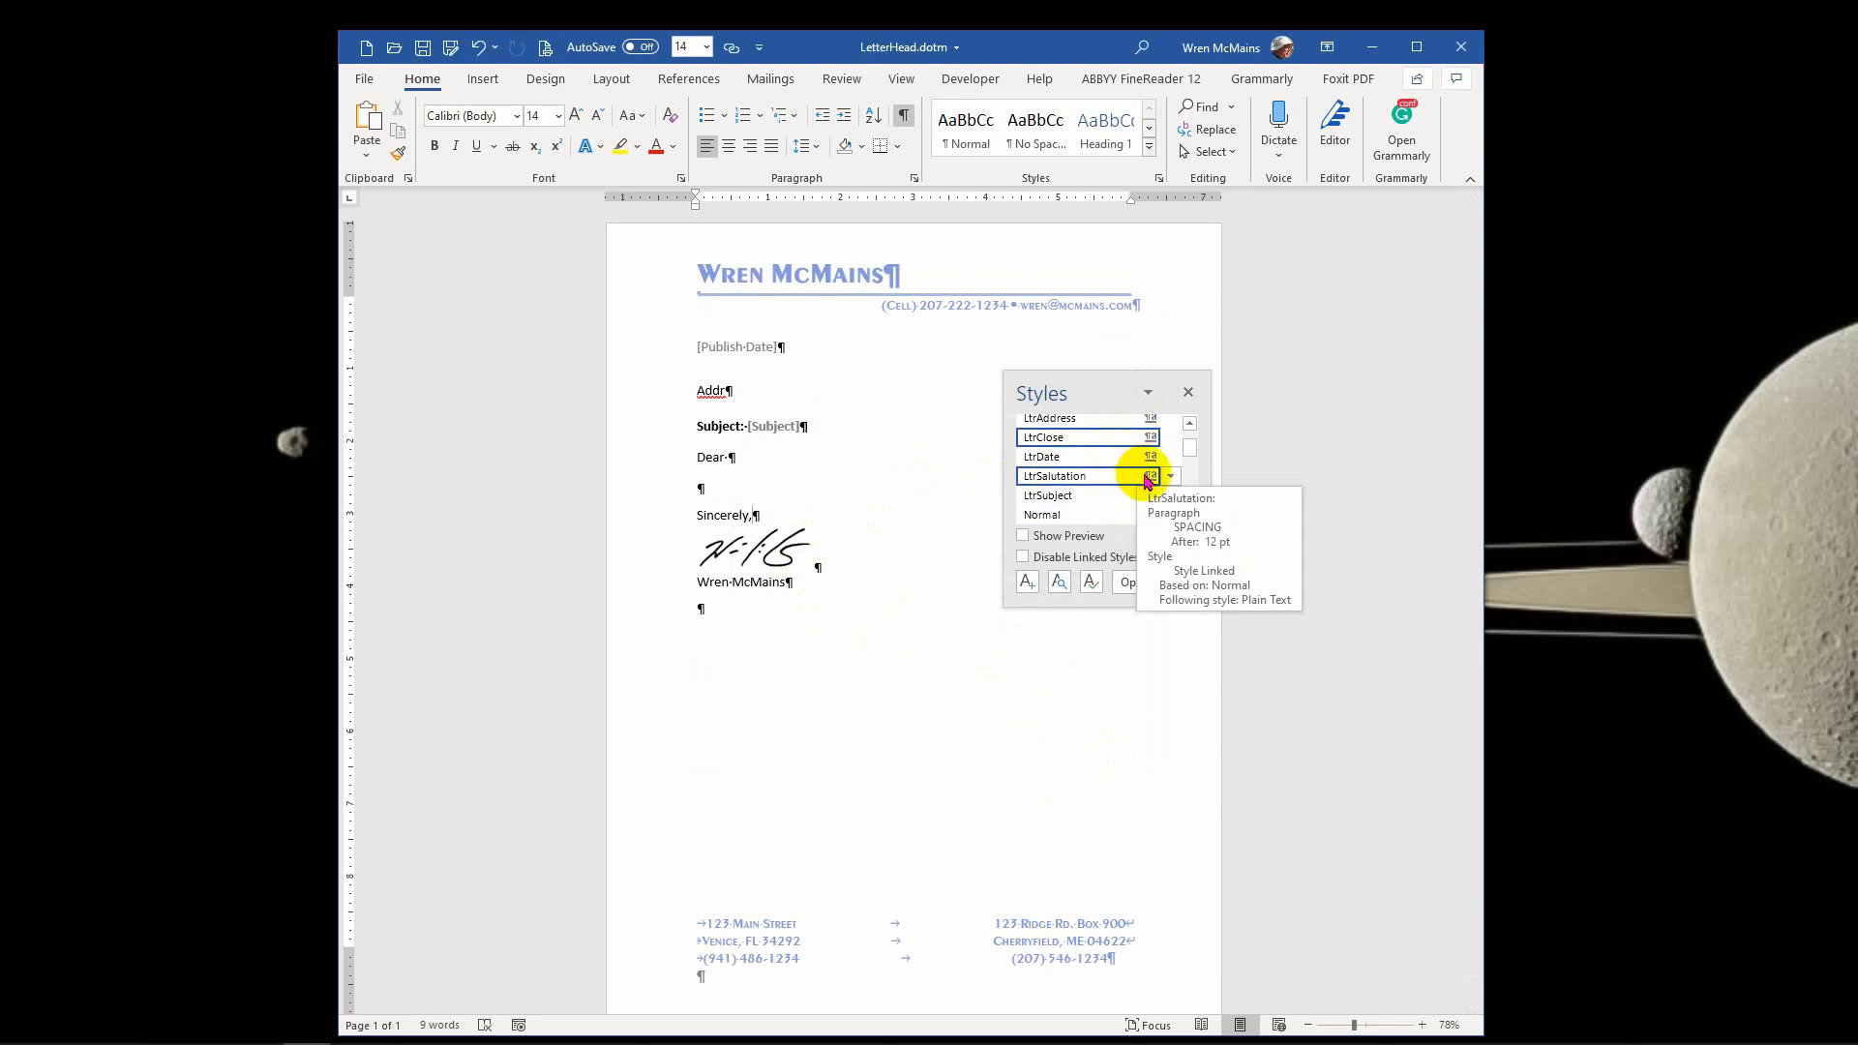
{"action": "left_click", "coordinate": [1168, 436]}
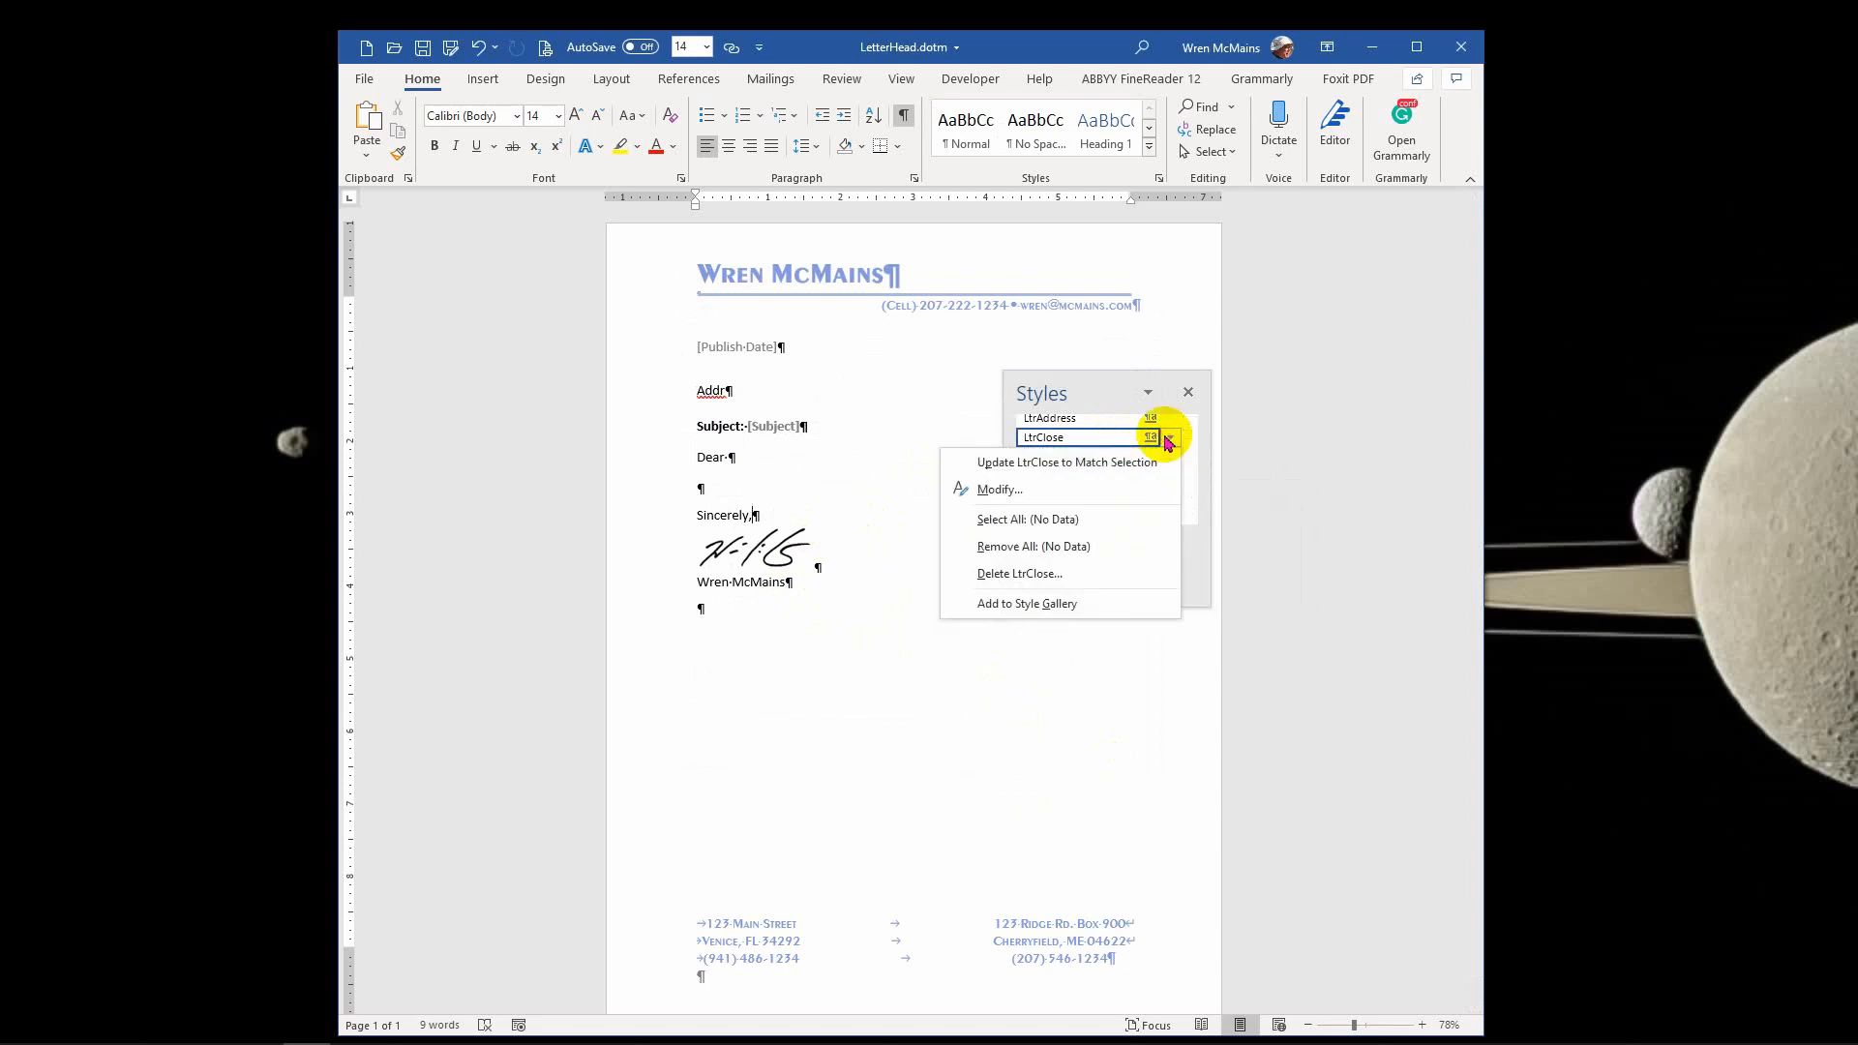
{"action": "left_click", "coordinate": [1050, 488]}
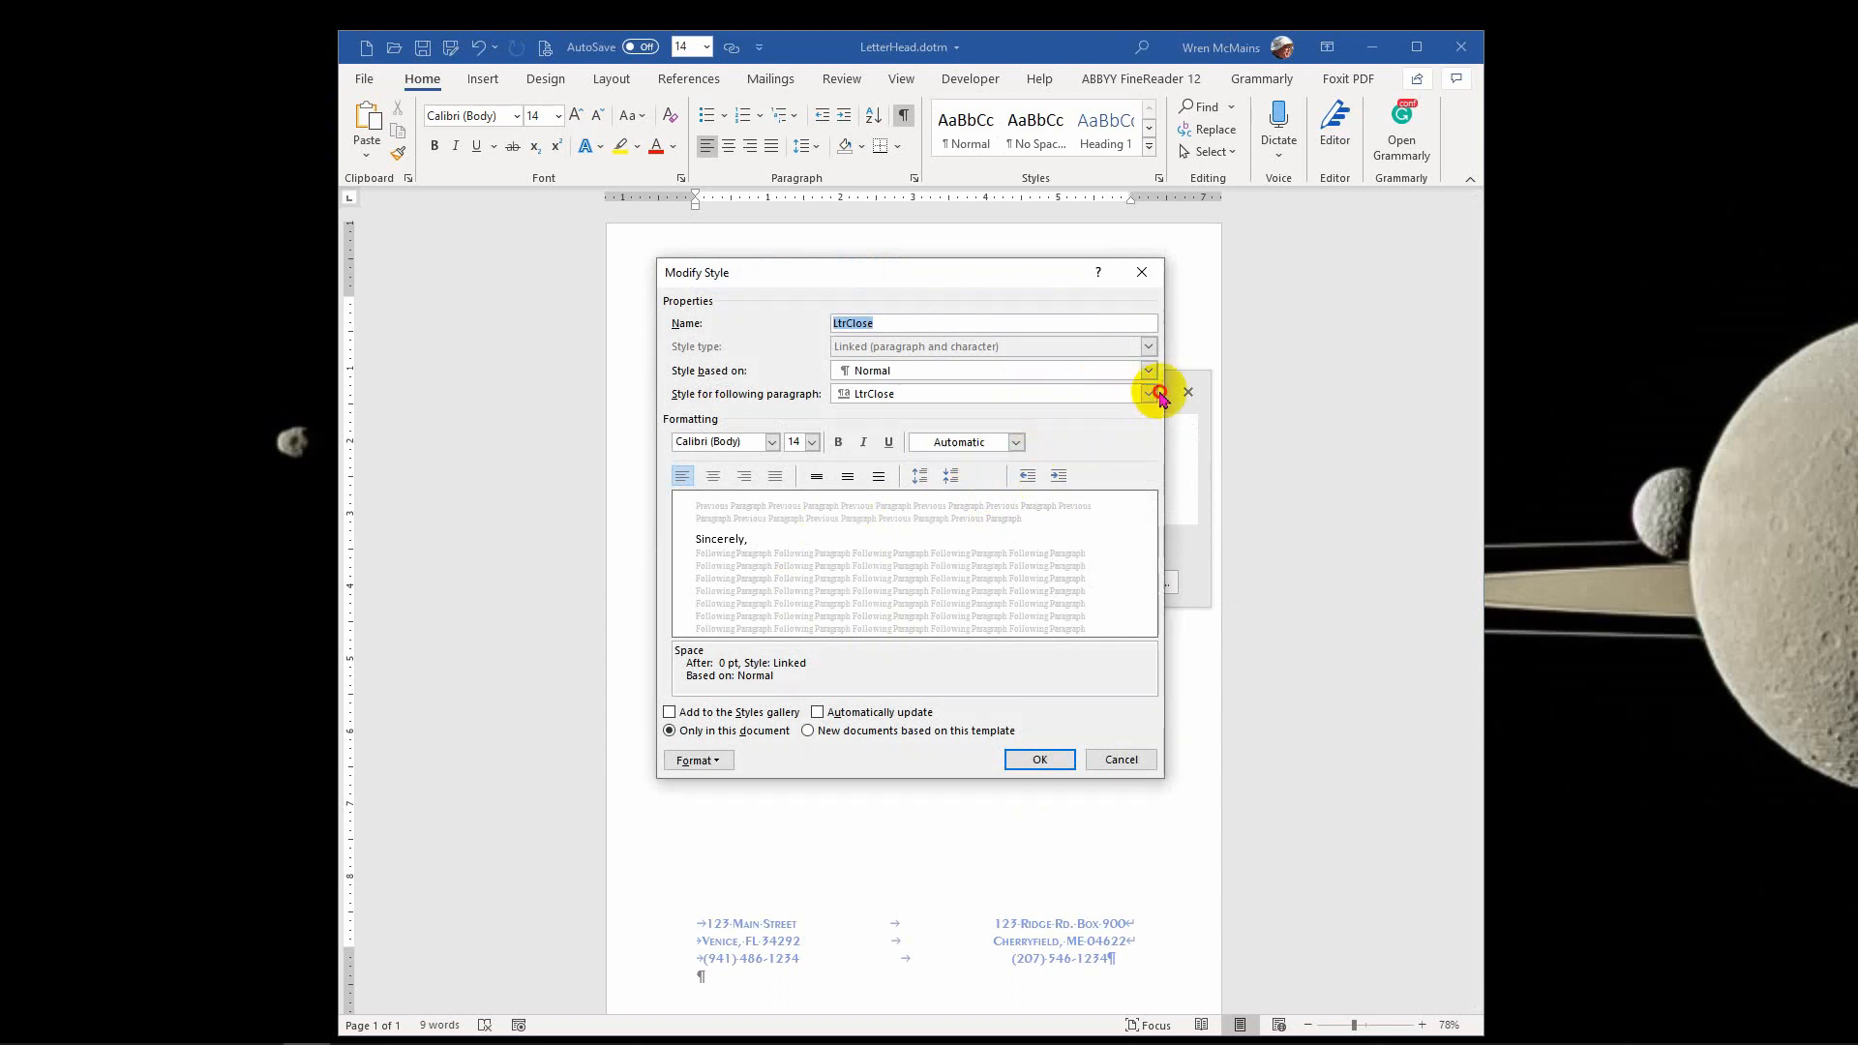
{"action": "left_click", "coordinate": [1149, 394]}
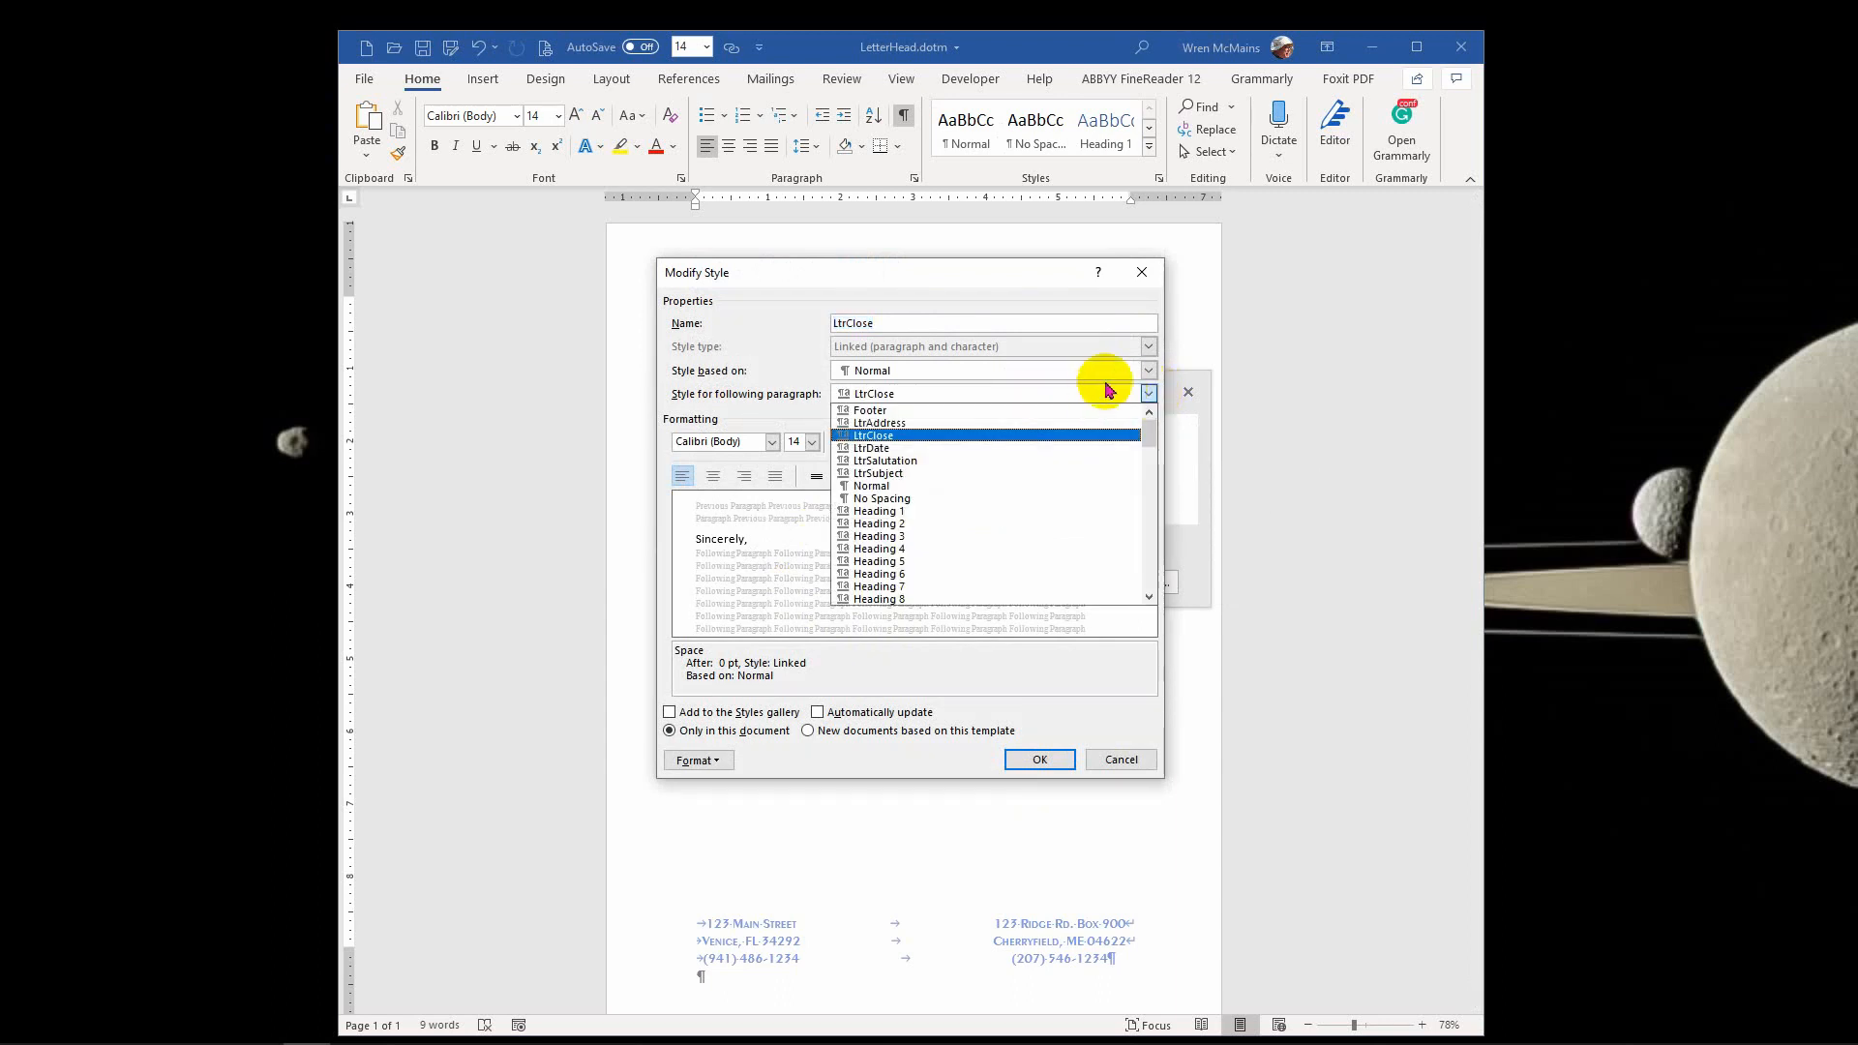
{"action": "left_click", "coordinate": [1064, 371]}
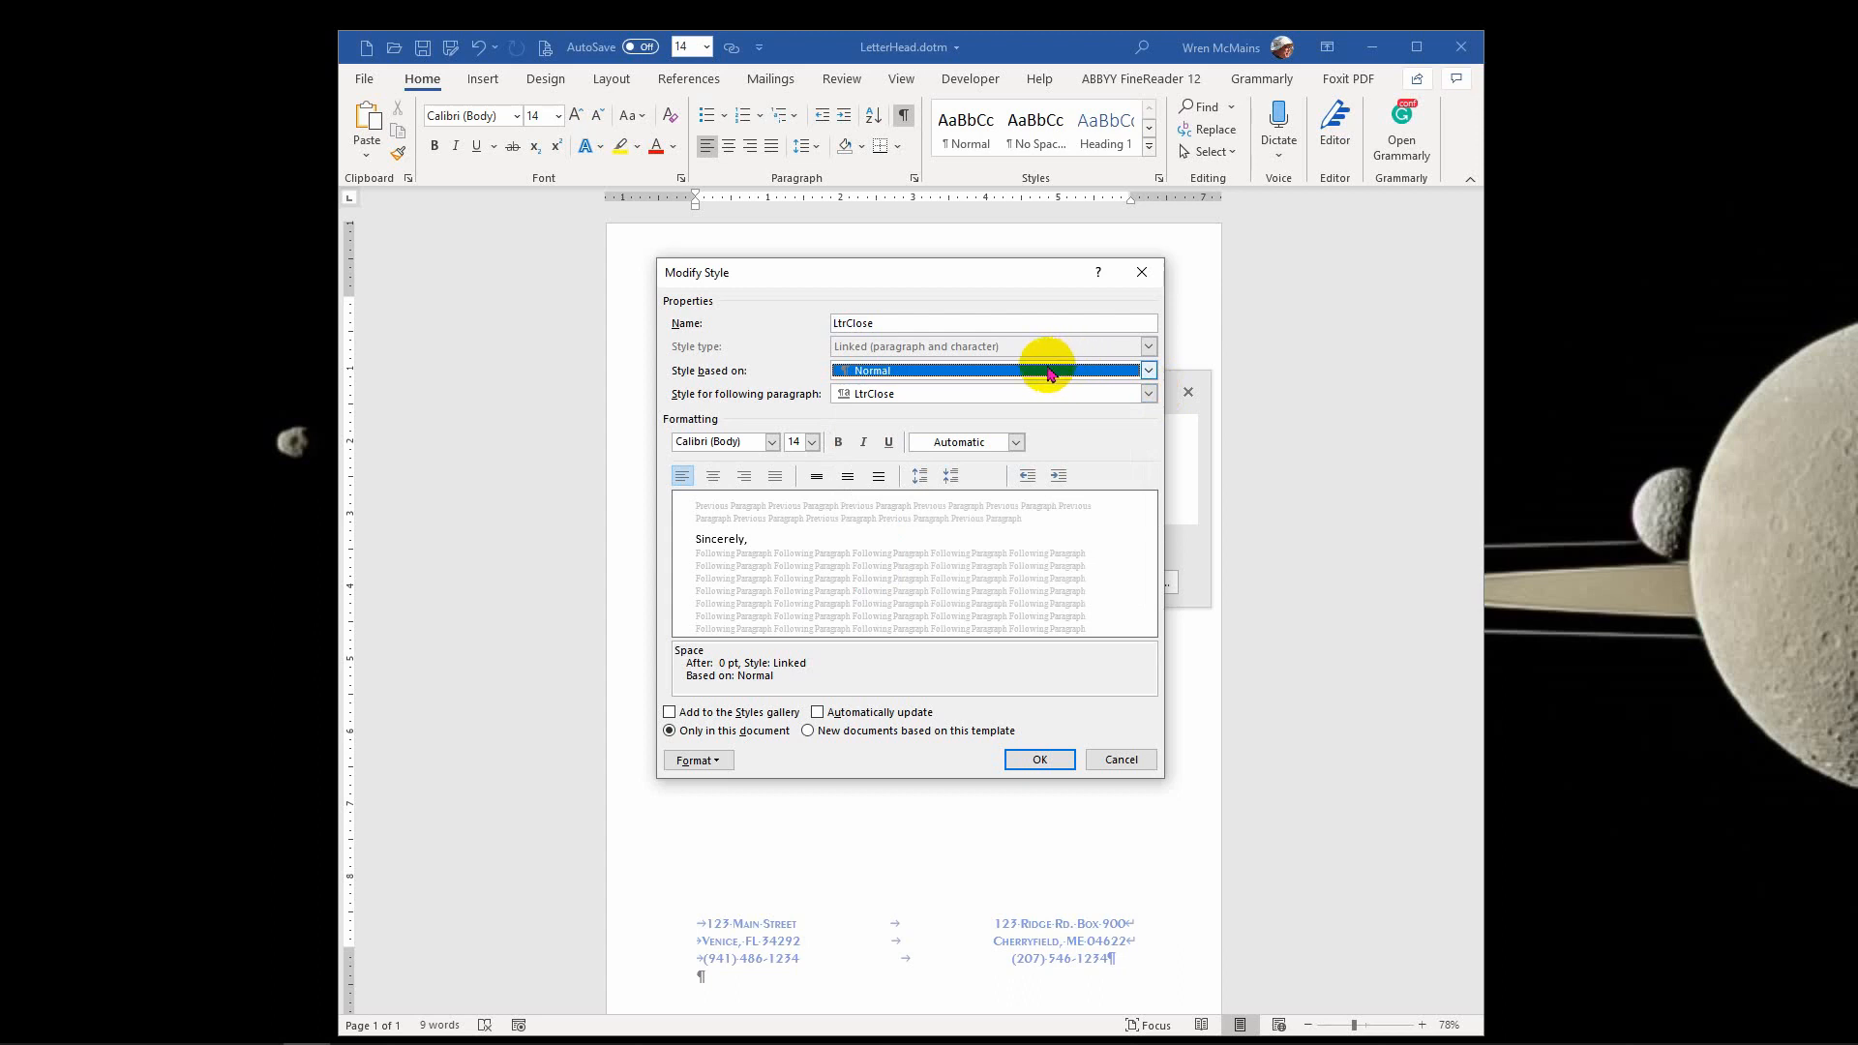
{"action": "left_click", "coordinate": [1009, 371]}
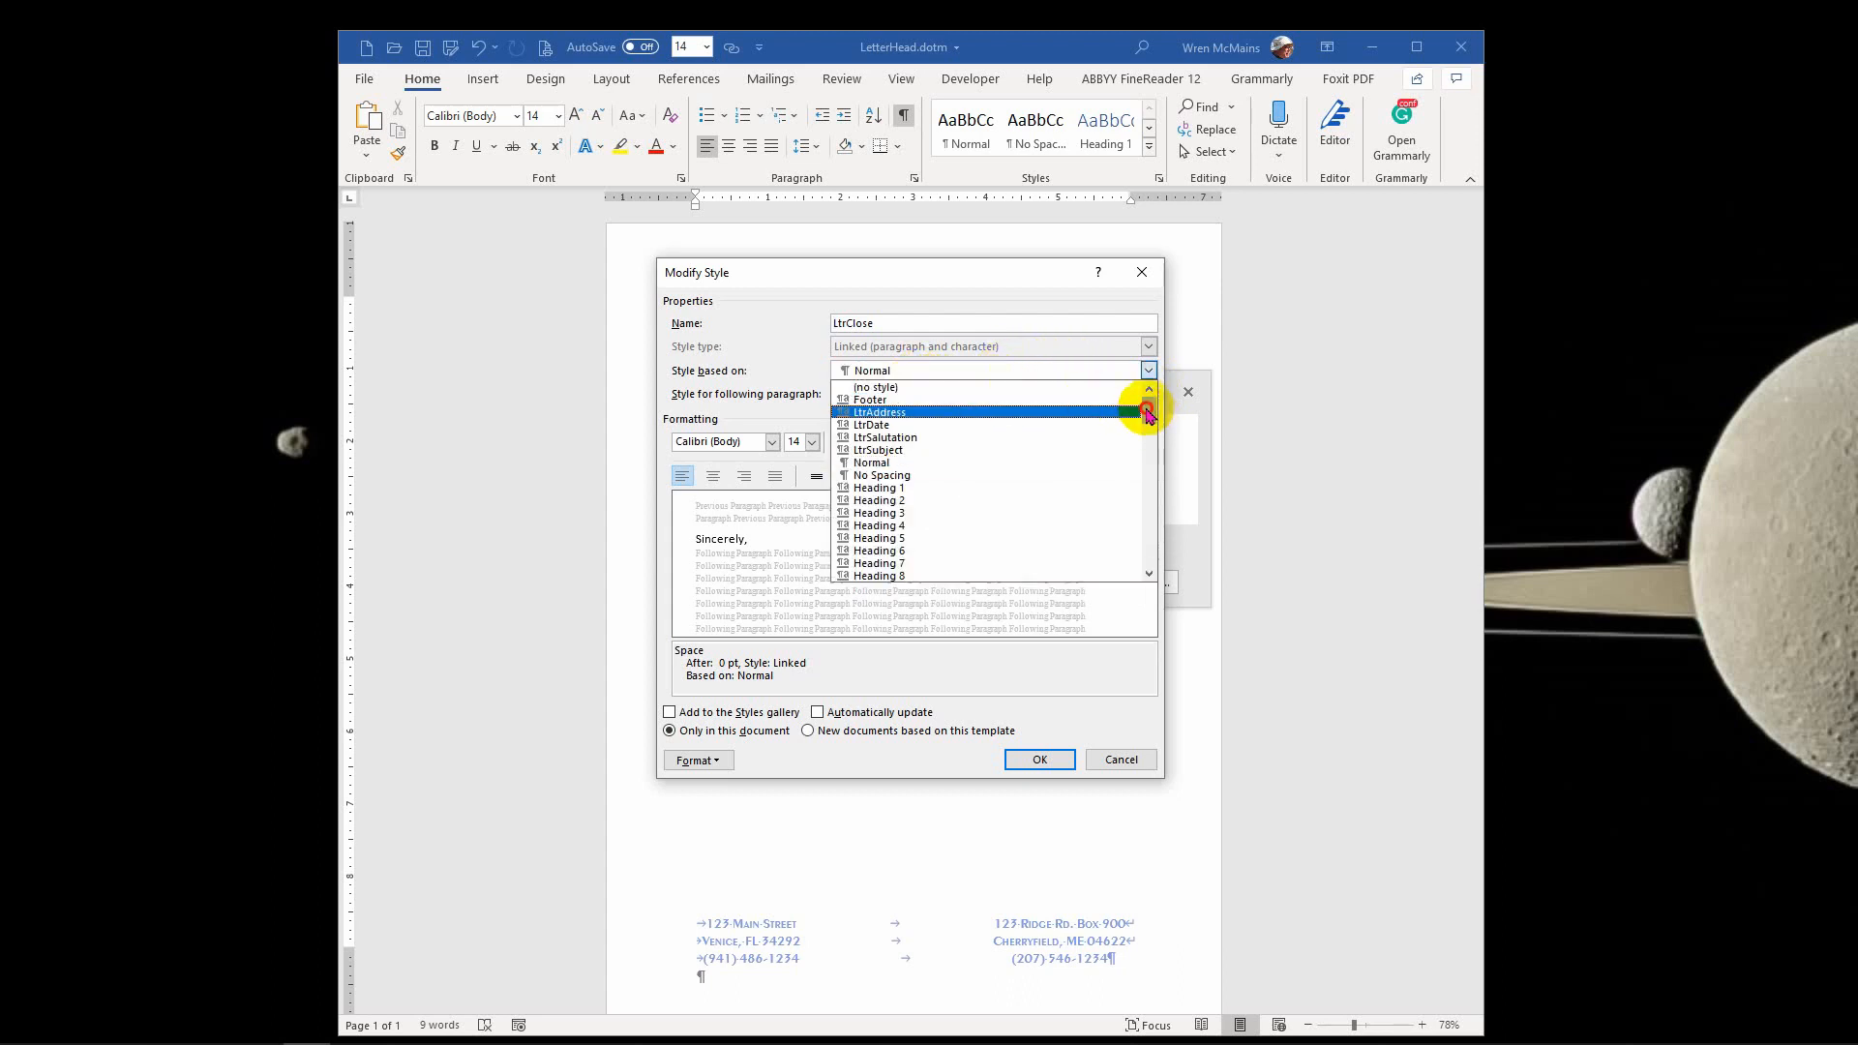
{"action": "mouse_move", "coordinate": [1147, 410]}
{"action": "left_mouse_down"}
{"action": "mouse_move", "coordinate": [1140, 458]}
{"action": "mouse_move", "coordinate": [1138, 404]}
{"action": "left_mouse_up"}
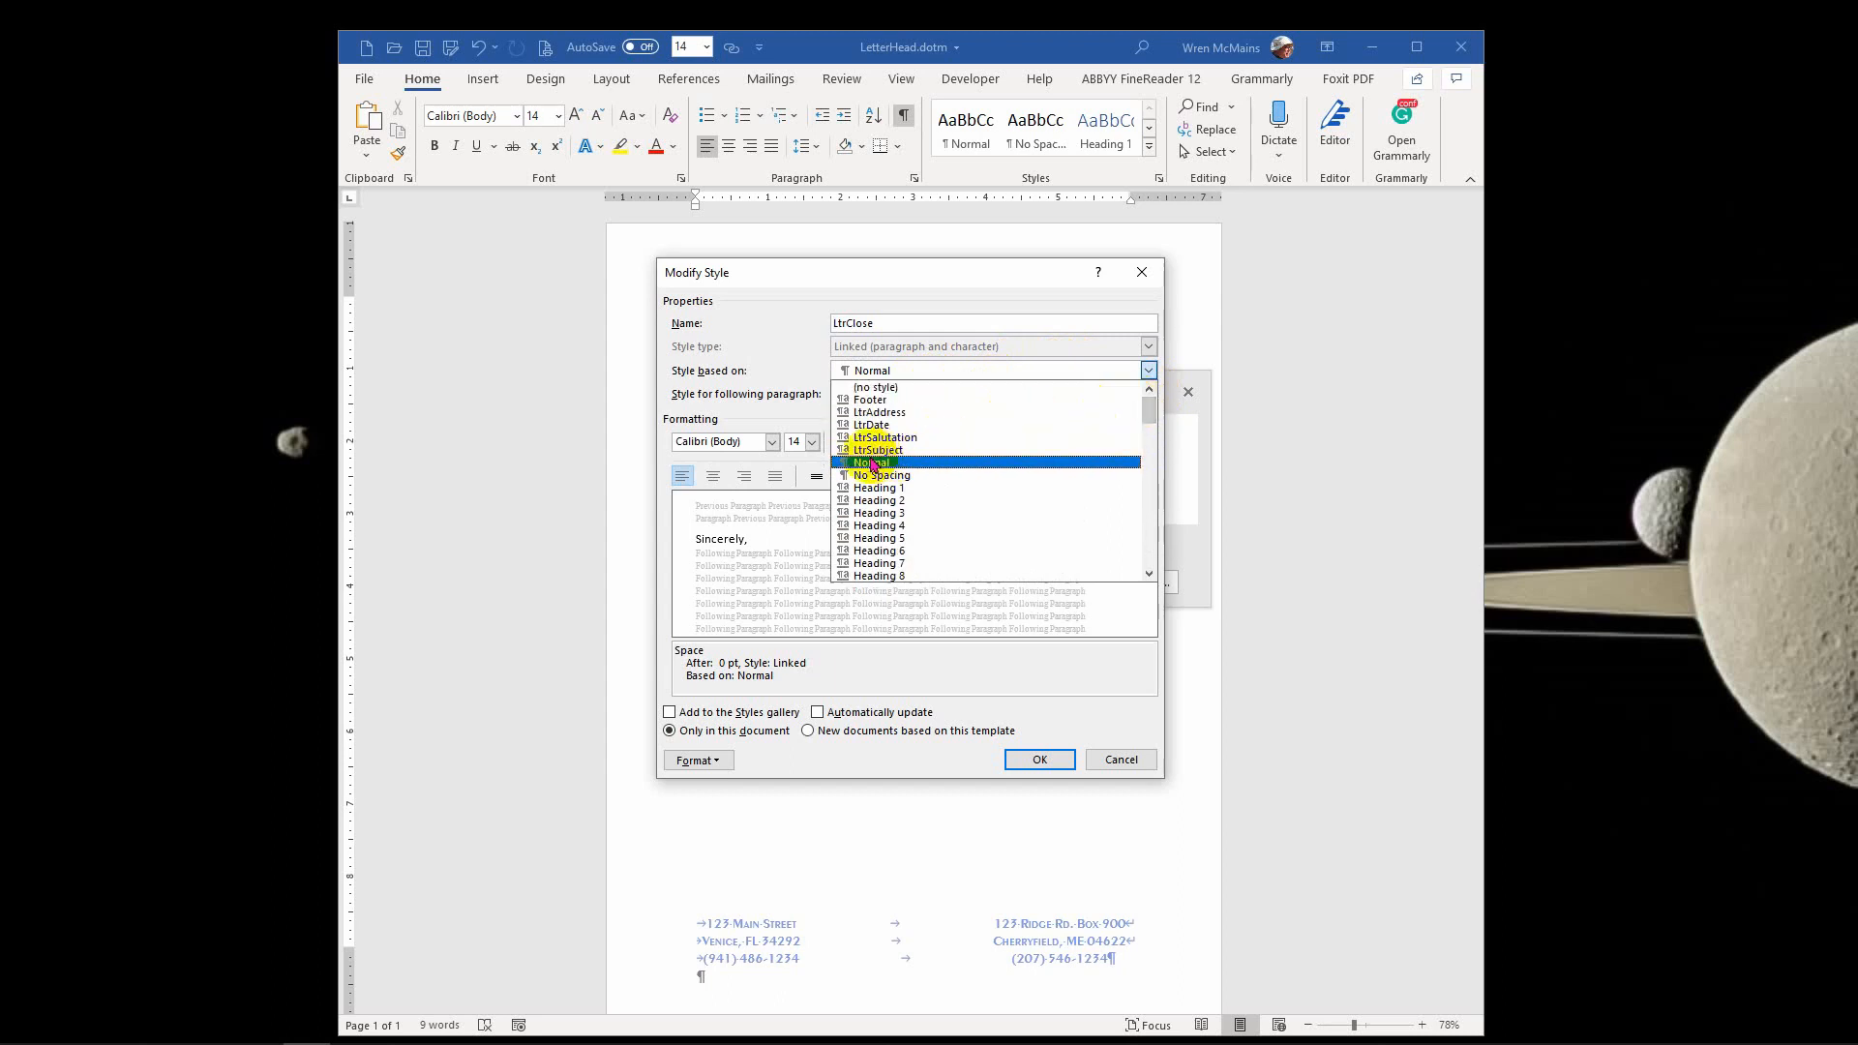
{"action": "left_click", "coordinate": [873, 465]}
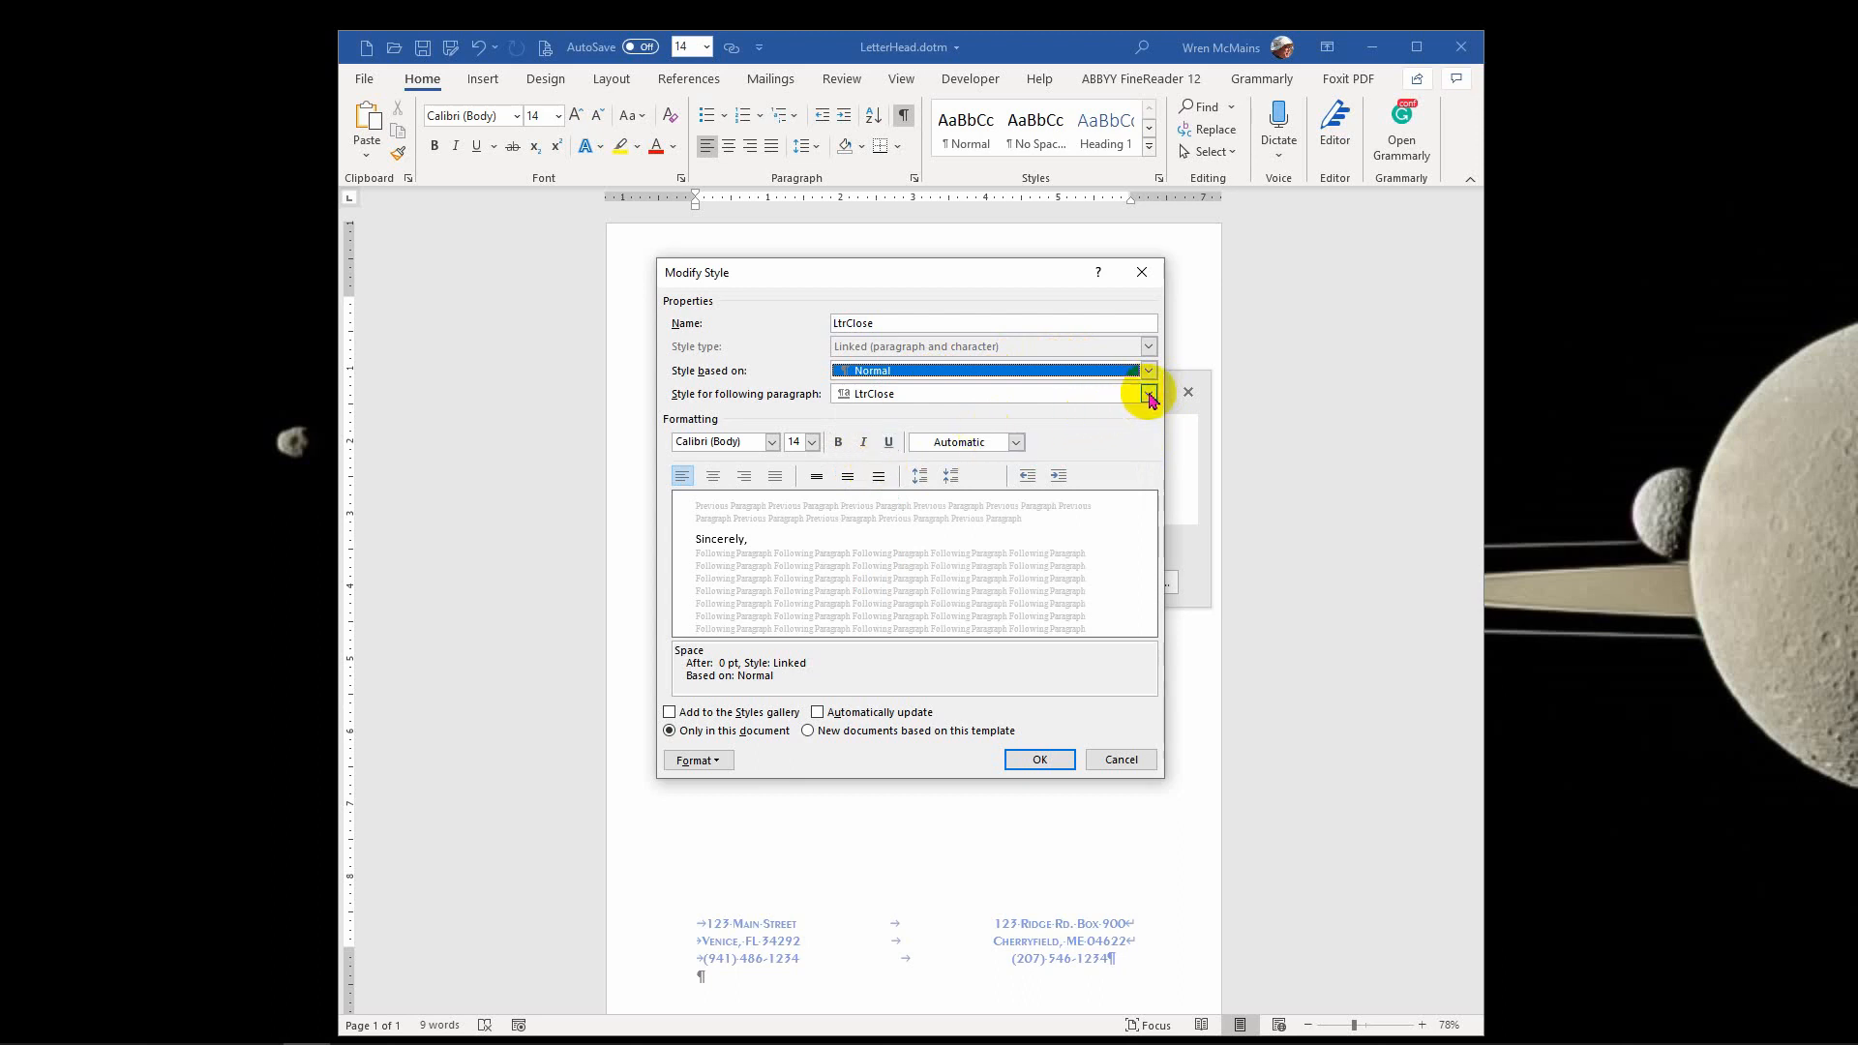
{"action": "left_click", "coordinate": [1148, 395]}
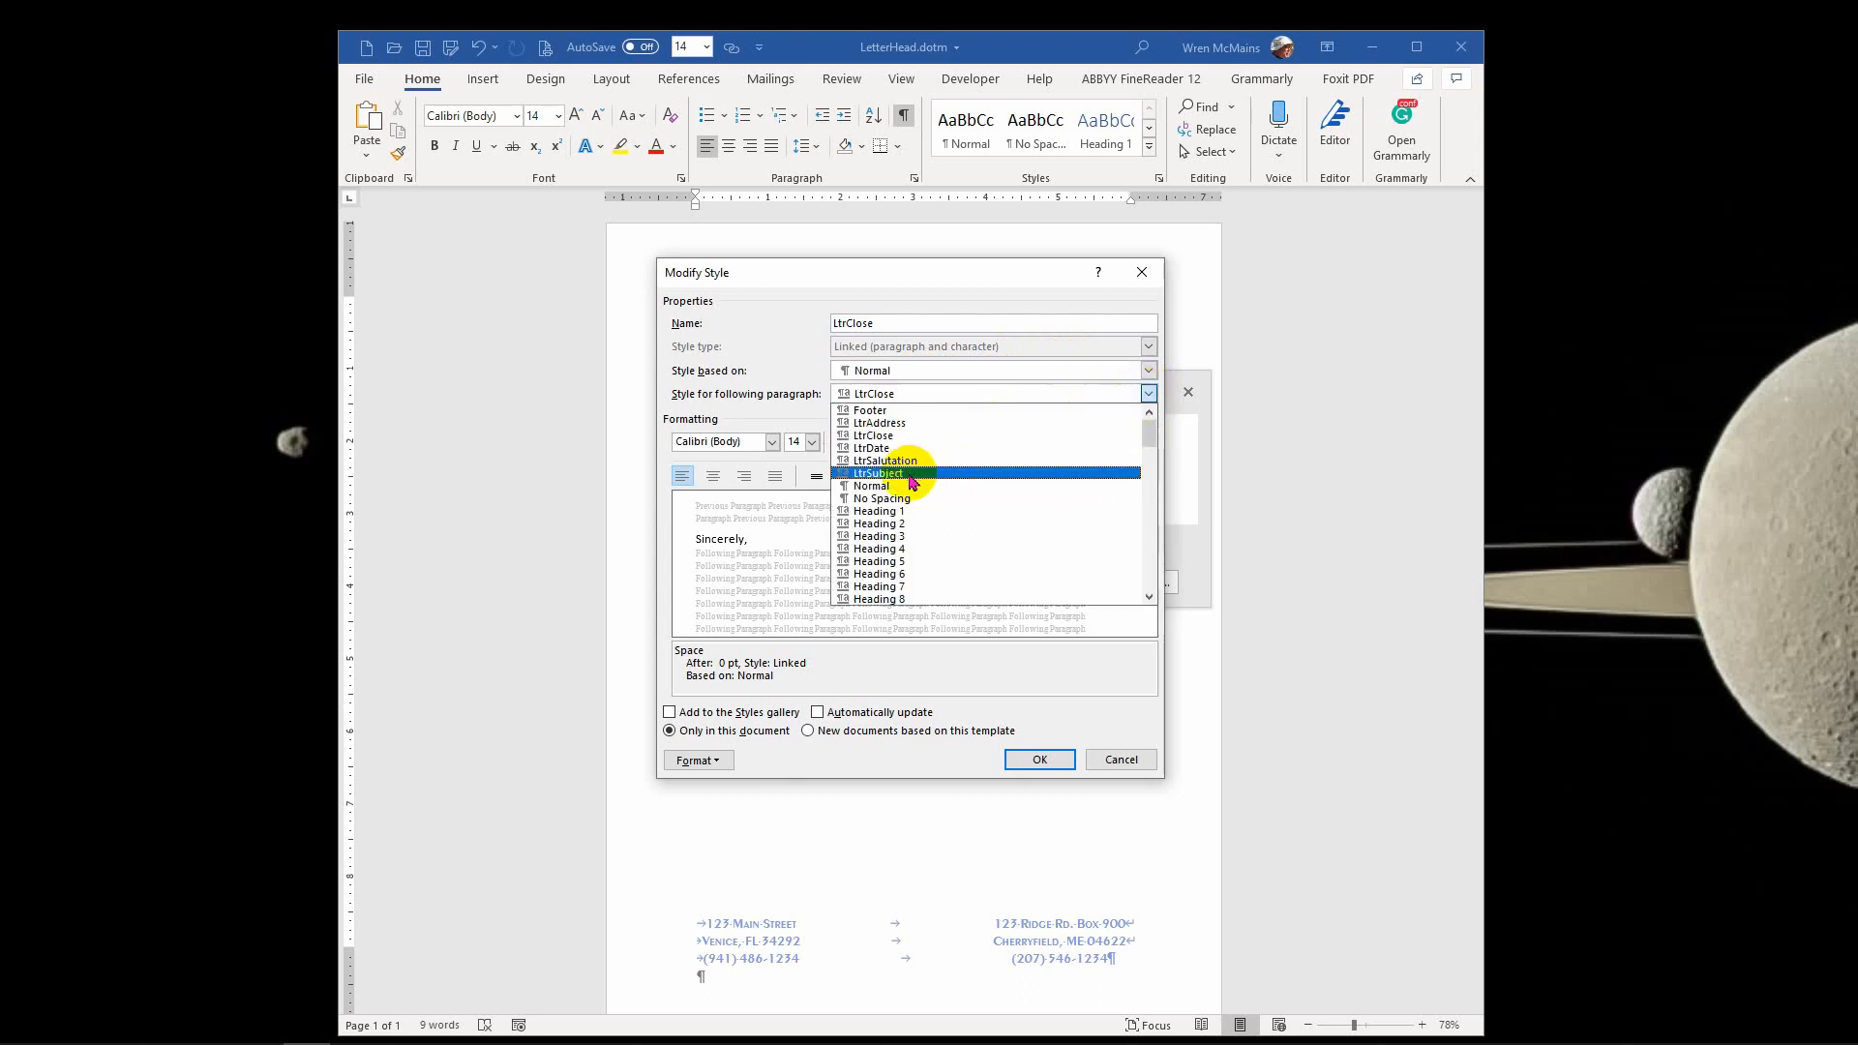
{"action": "left_click", "coordinate": [878, 486]}
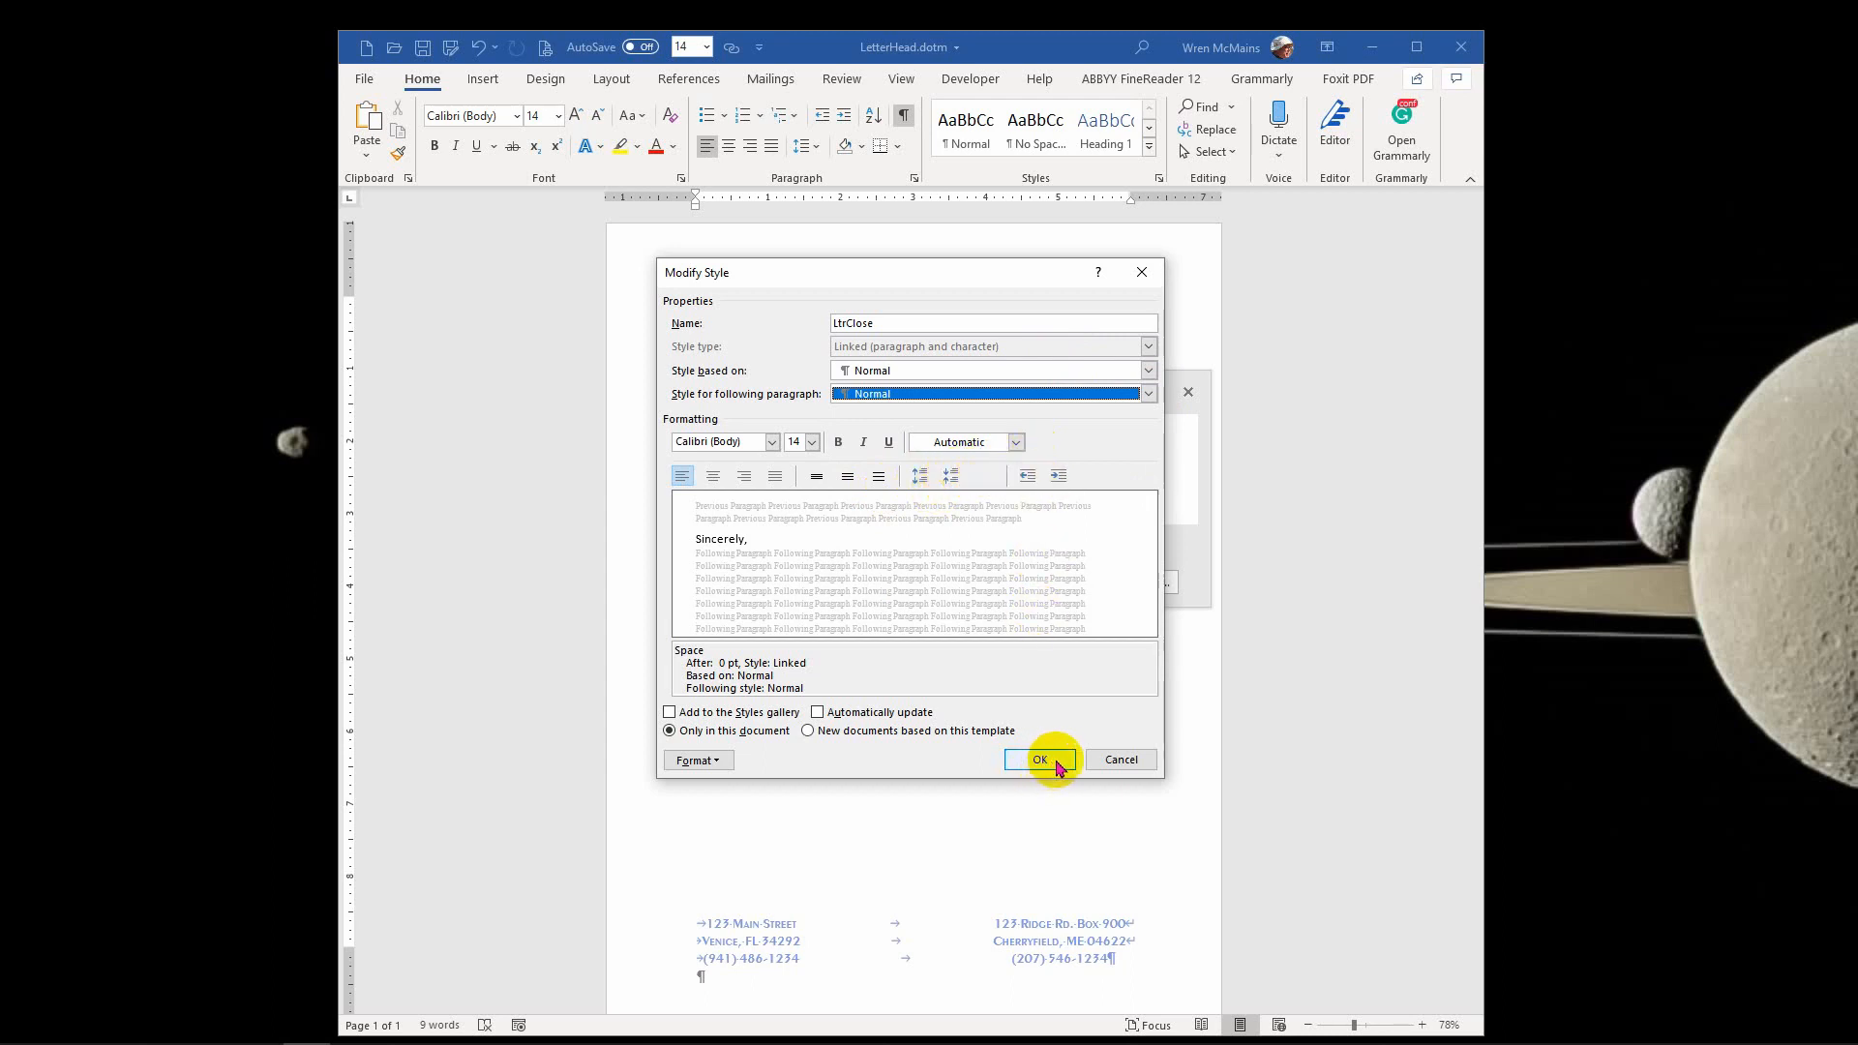
{"action": "left_click", "coordinate": [1040, 760]}
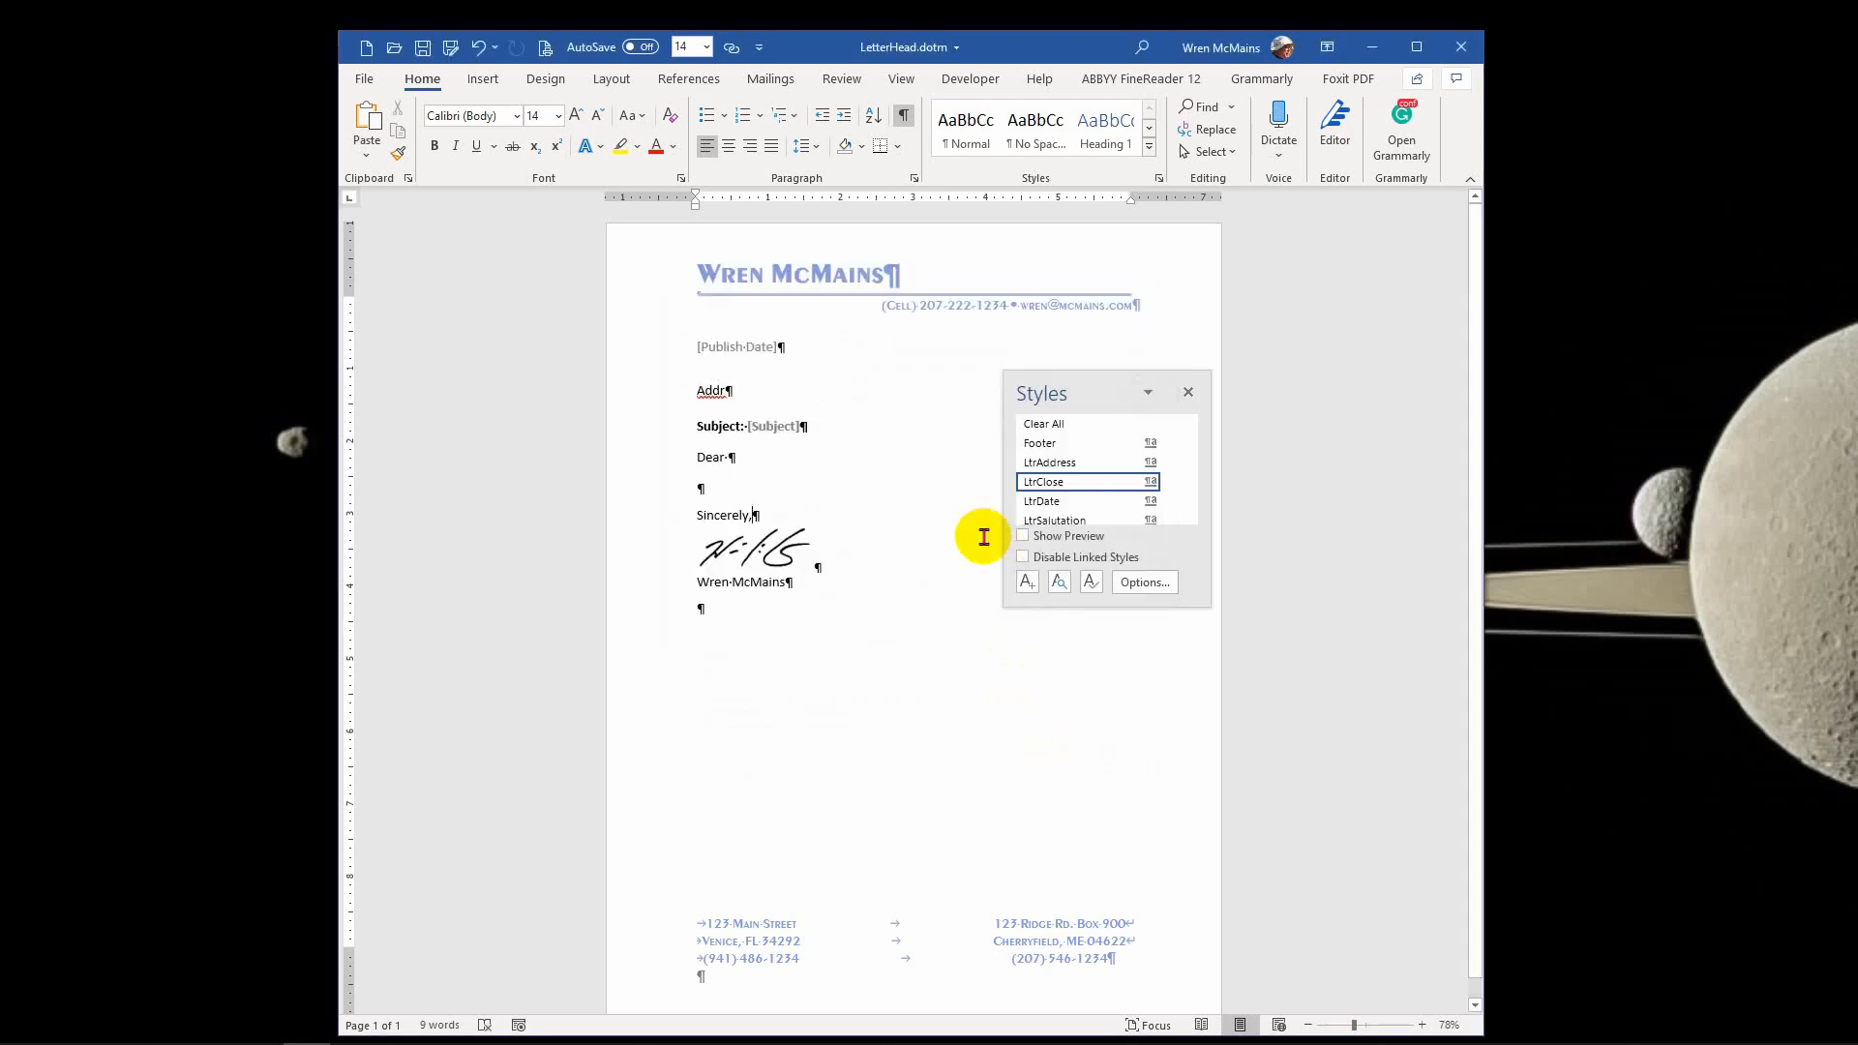
Step: Modify the LtrSalutation style of the Dear paragraph so that the style for the following paragraph is Normal
{"action": "left_click", "coordinate": [750, 459]}
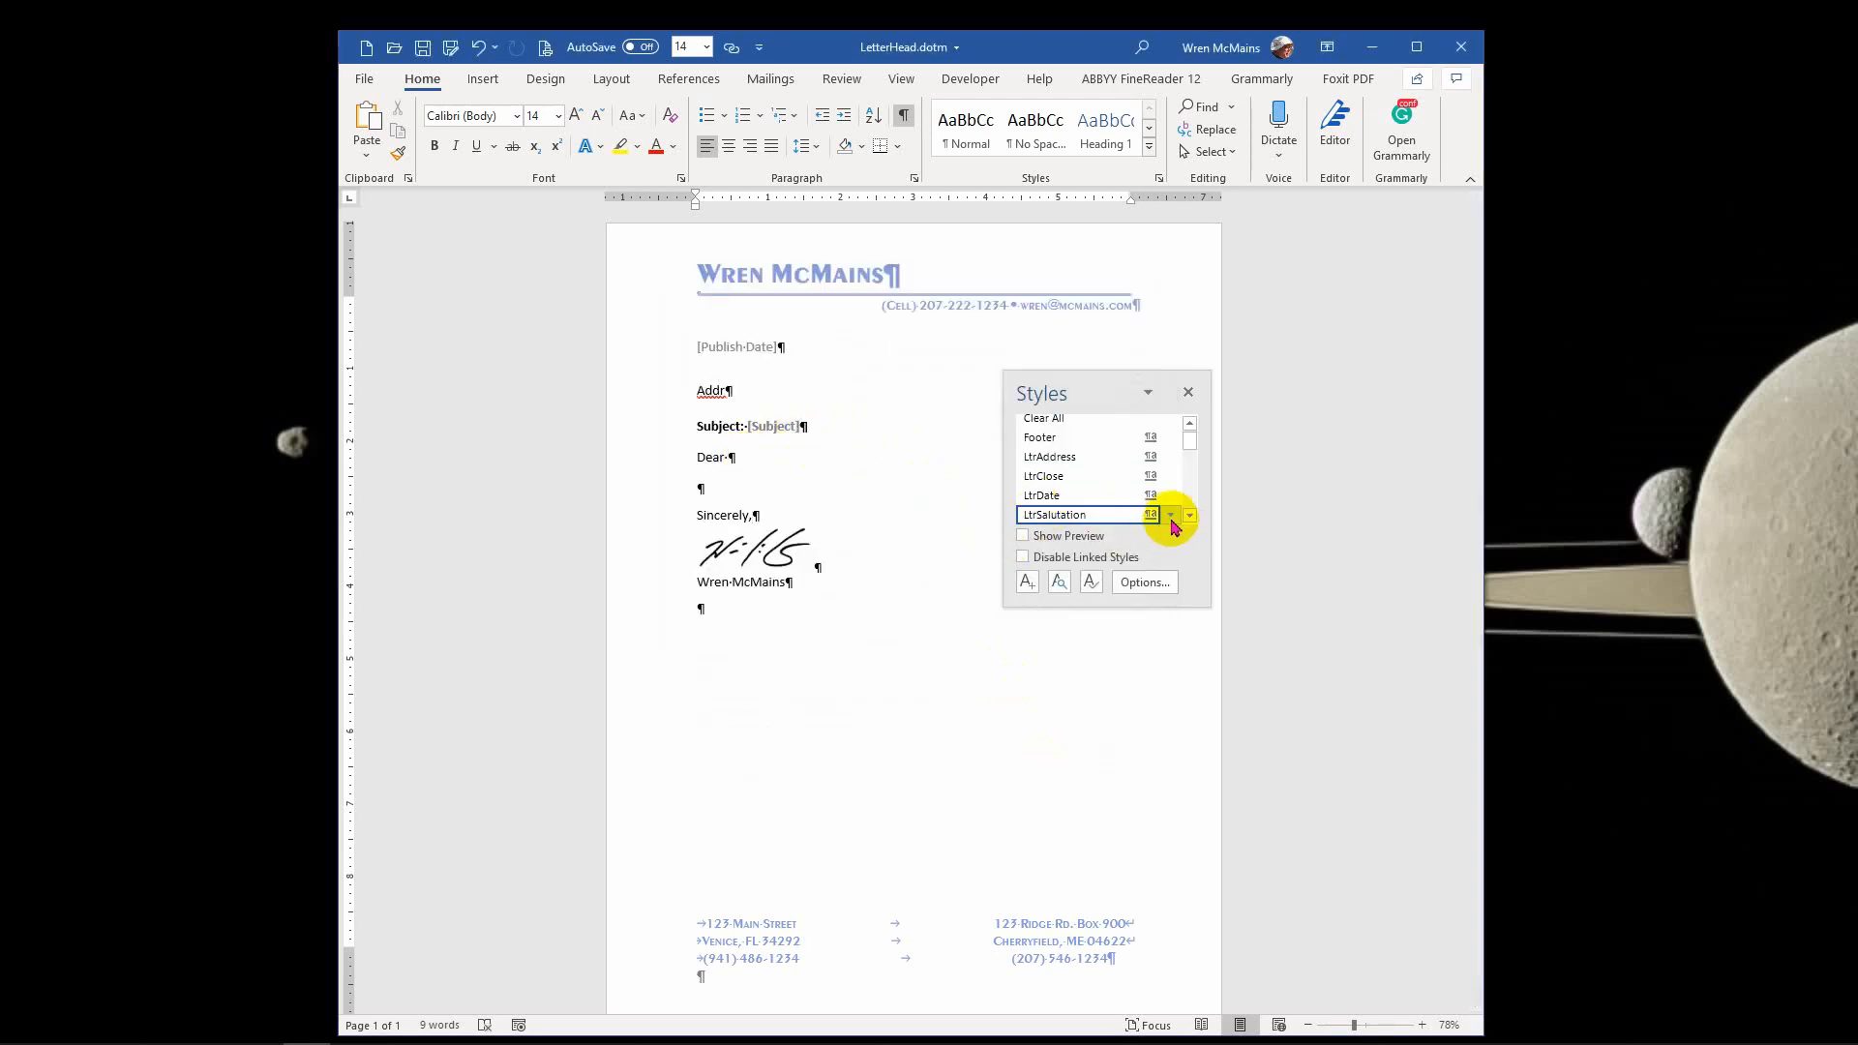
{"action": "left_click", "coordinate": [1172, 515]}
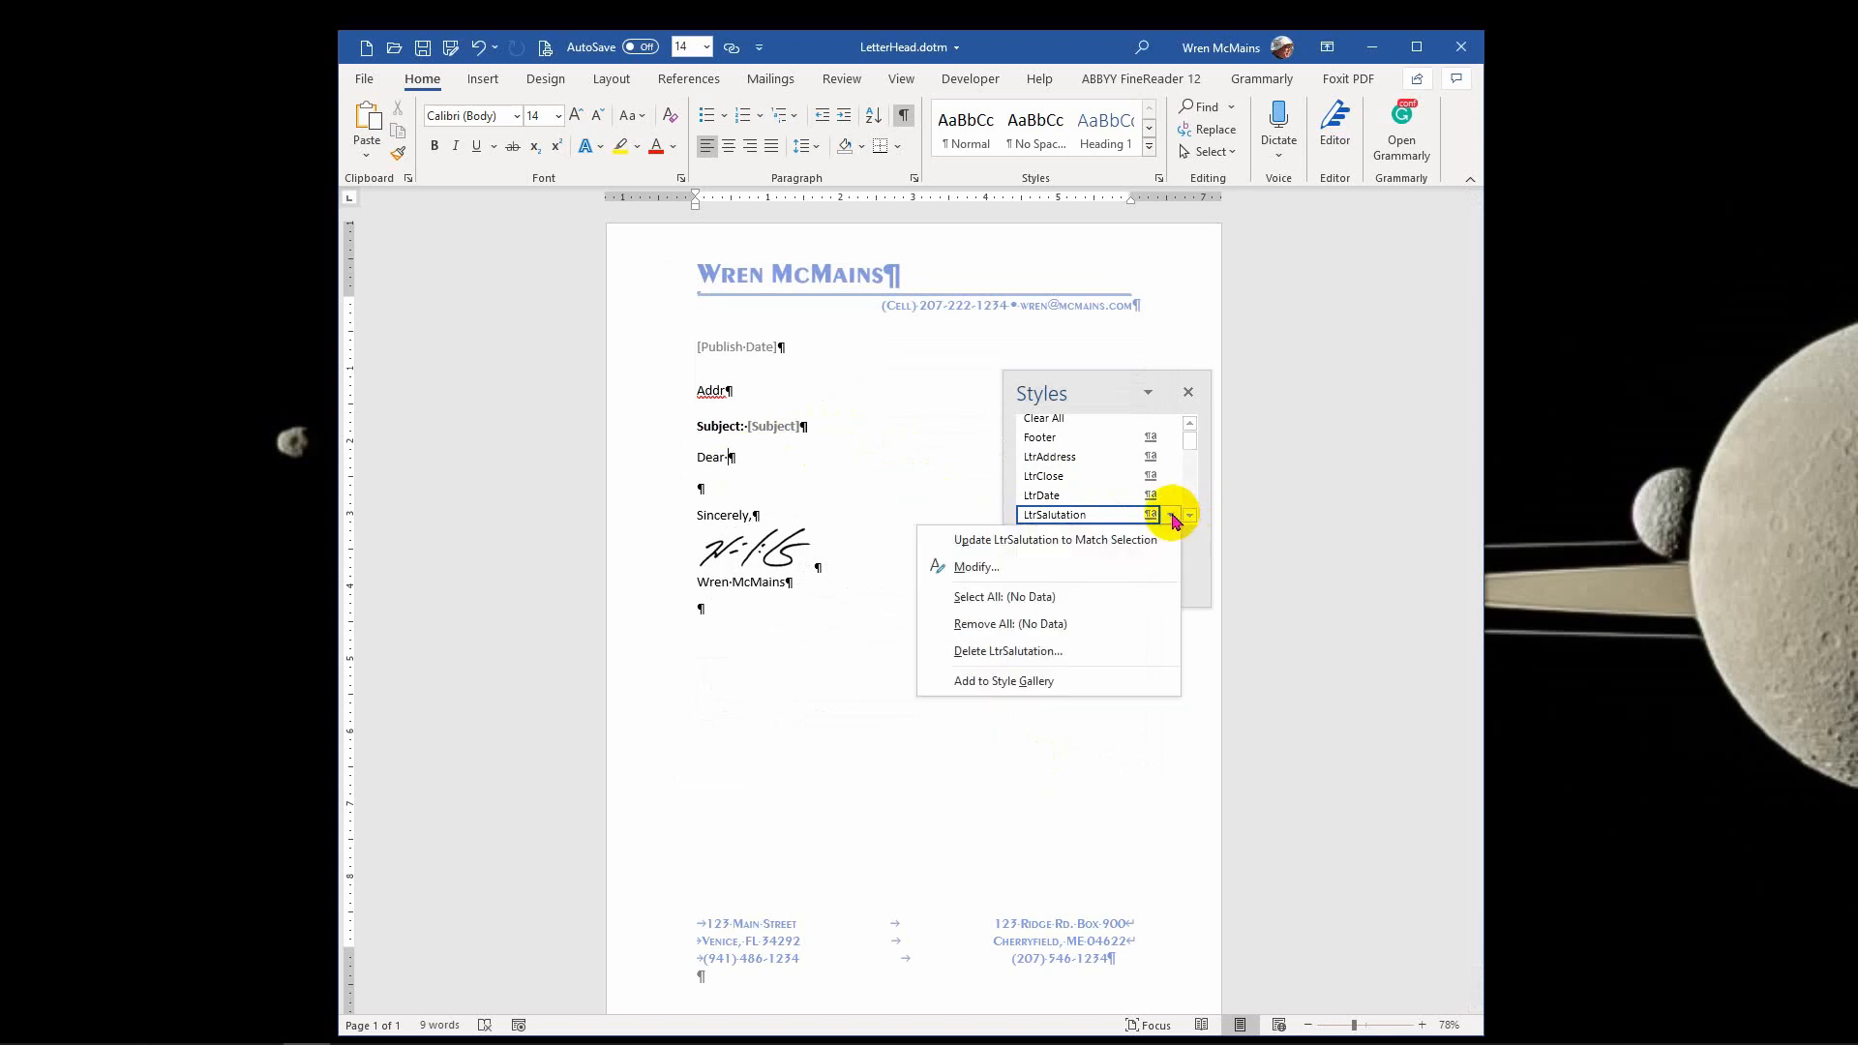
{"action": "left_click", "coordinate": [1058, 565]}
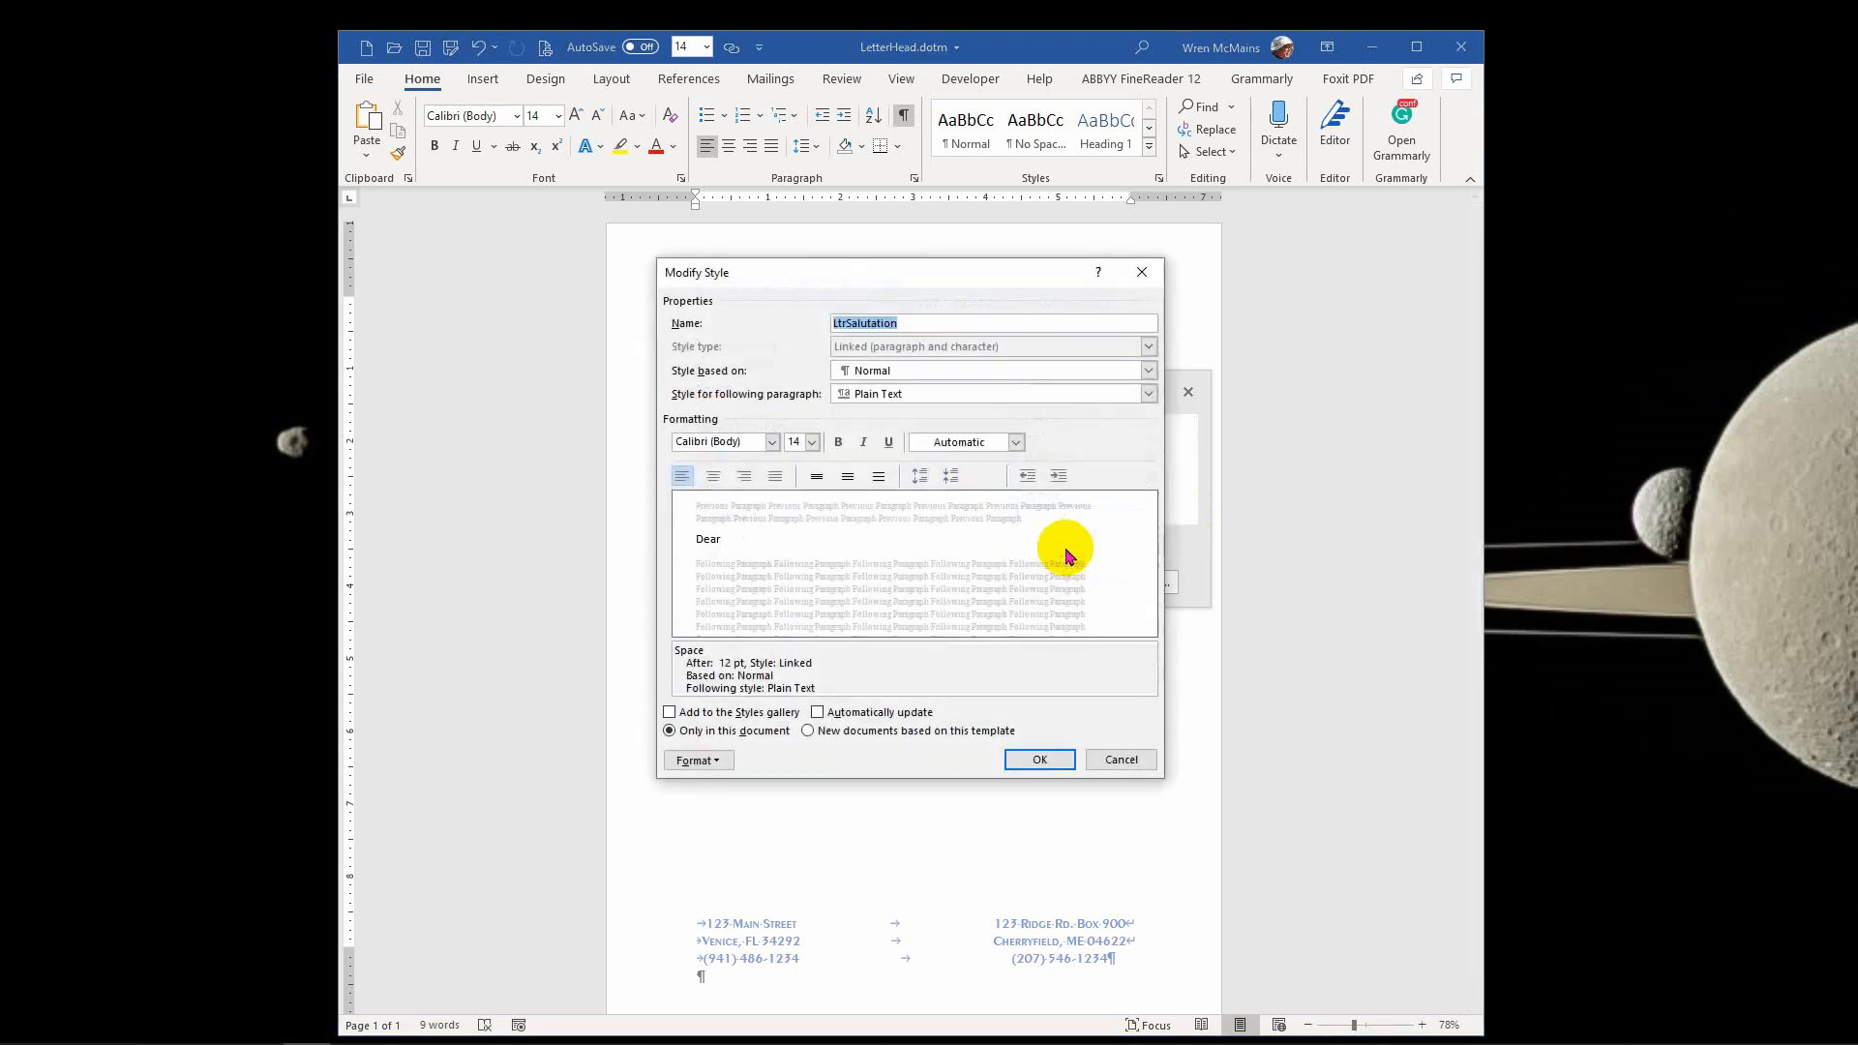
{"action": "left_click", "coordinate": [1148, 394]}
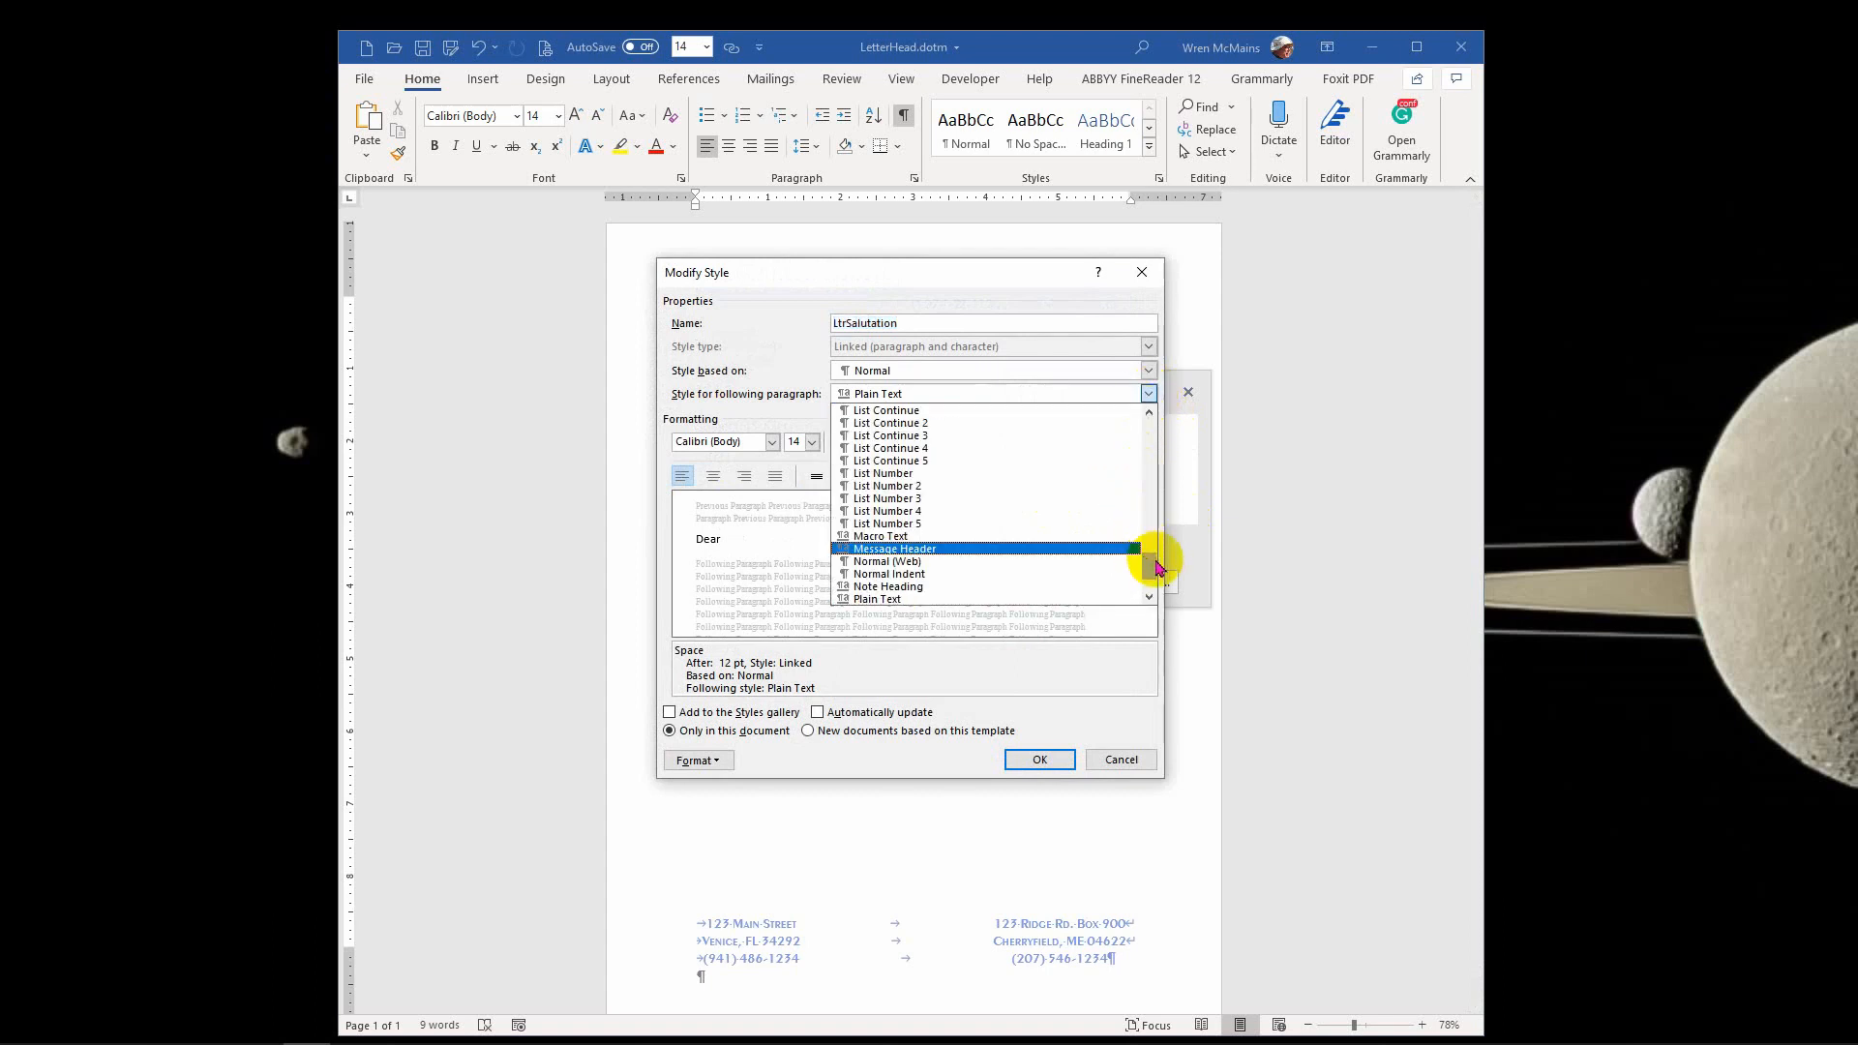
{"action": "left_click_drag", "start_coordinate": [1152, 555], "coordinate": [1138, 428]}
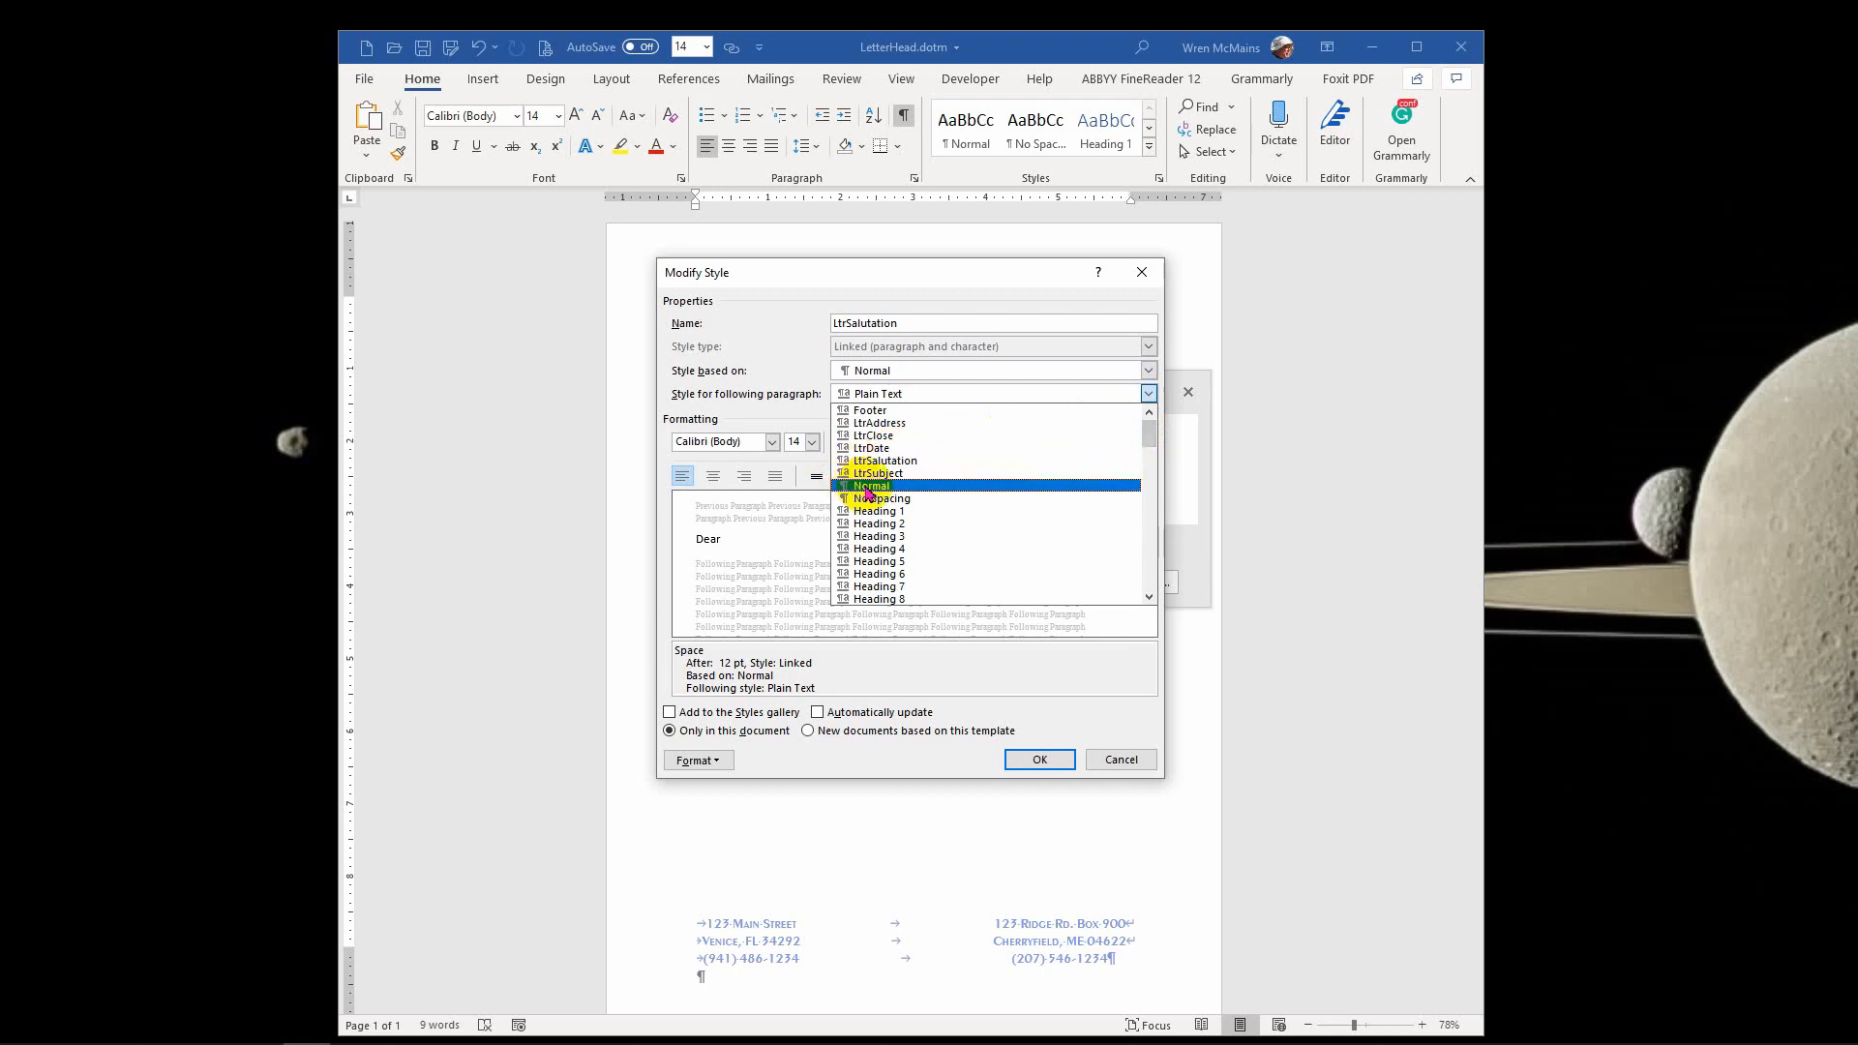
{"action": "left_click", "coordinate": [868, 487]}
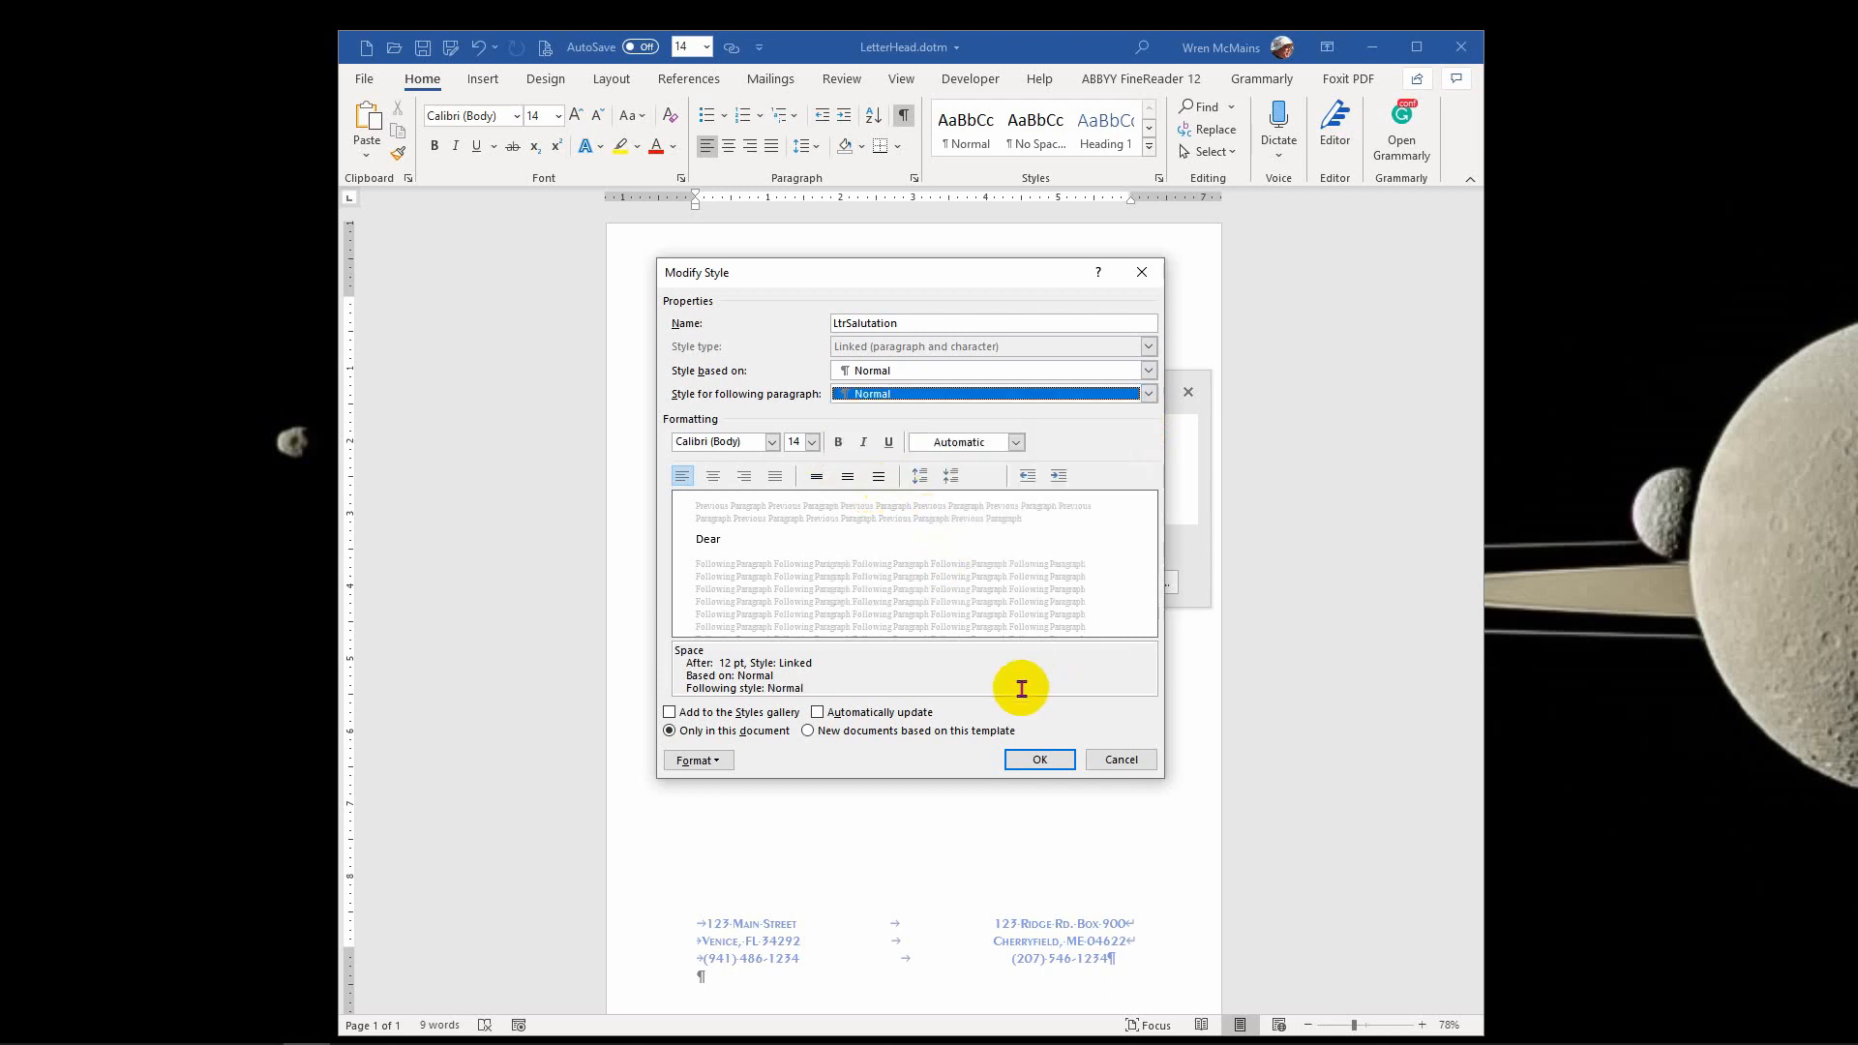
{"action": "left_click", "coordinate": [1039, 763]}
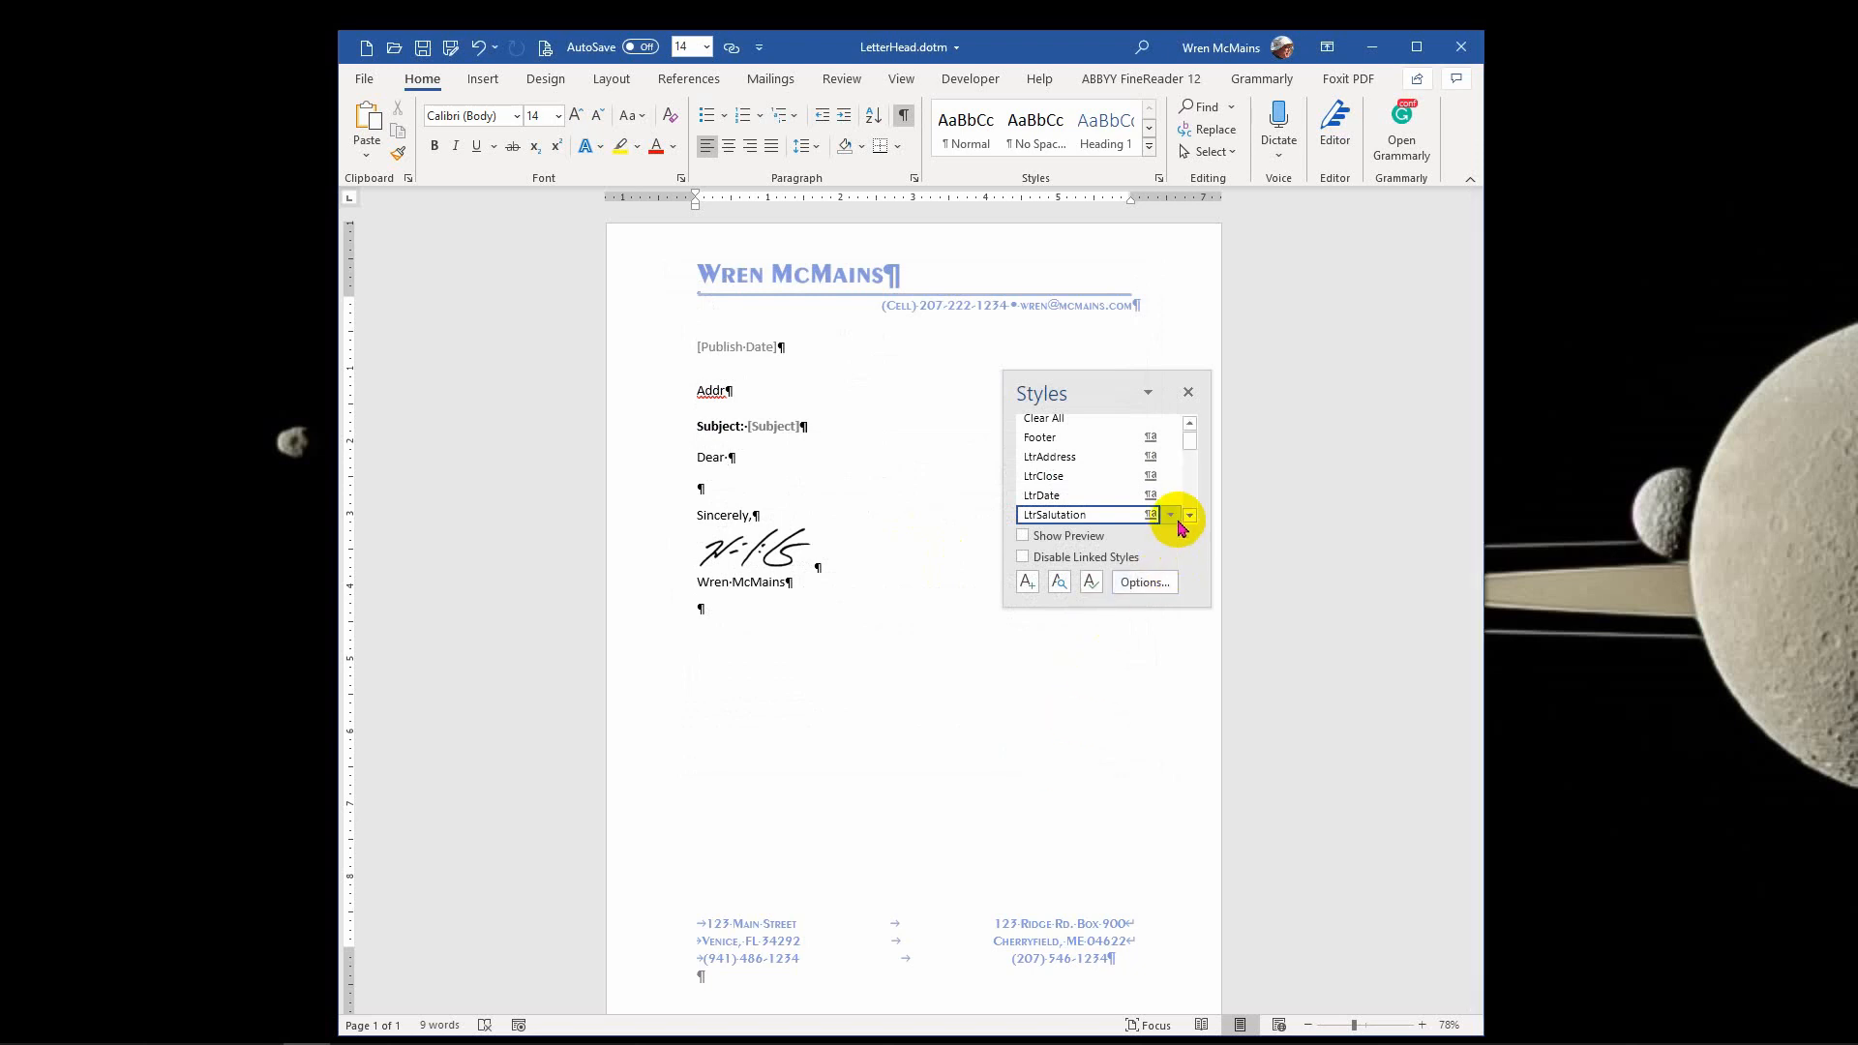
Step: Review which following paragraph style is set for LtrSalutation and the available choices, and close the Styles list
{"action": "left_click", "coordinate": [1184, 517]}
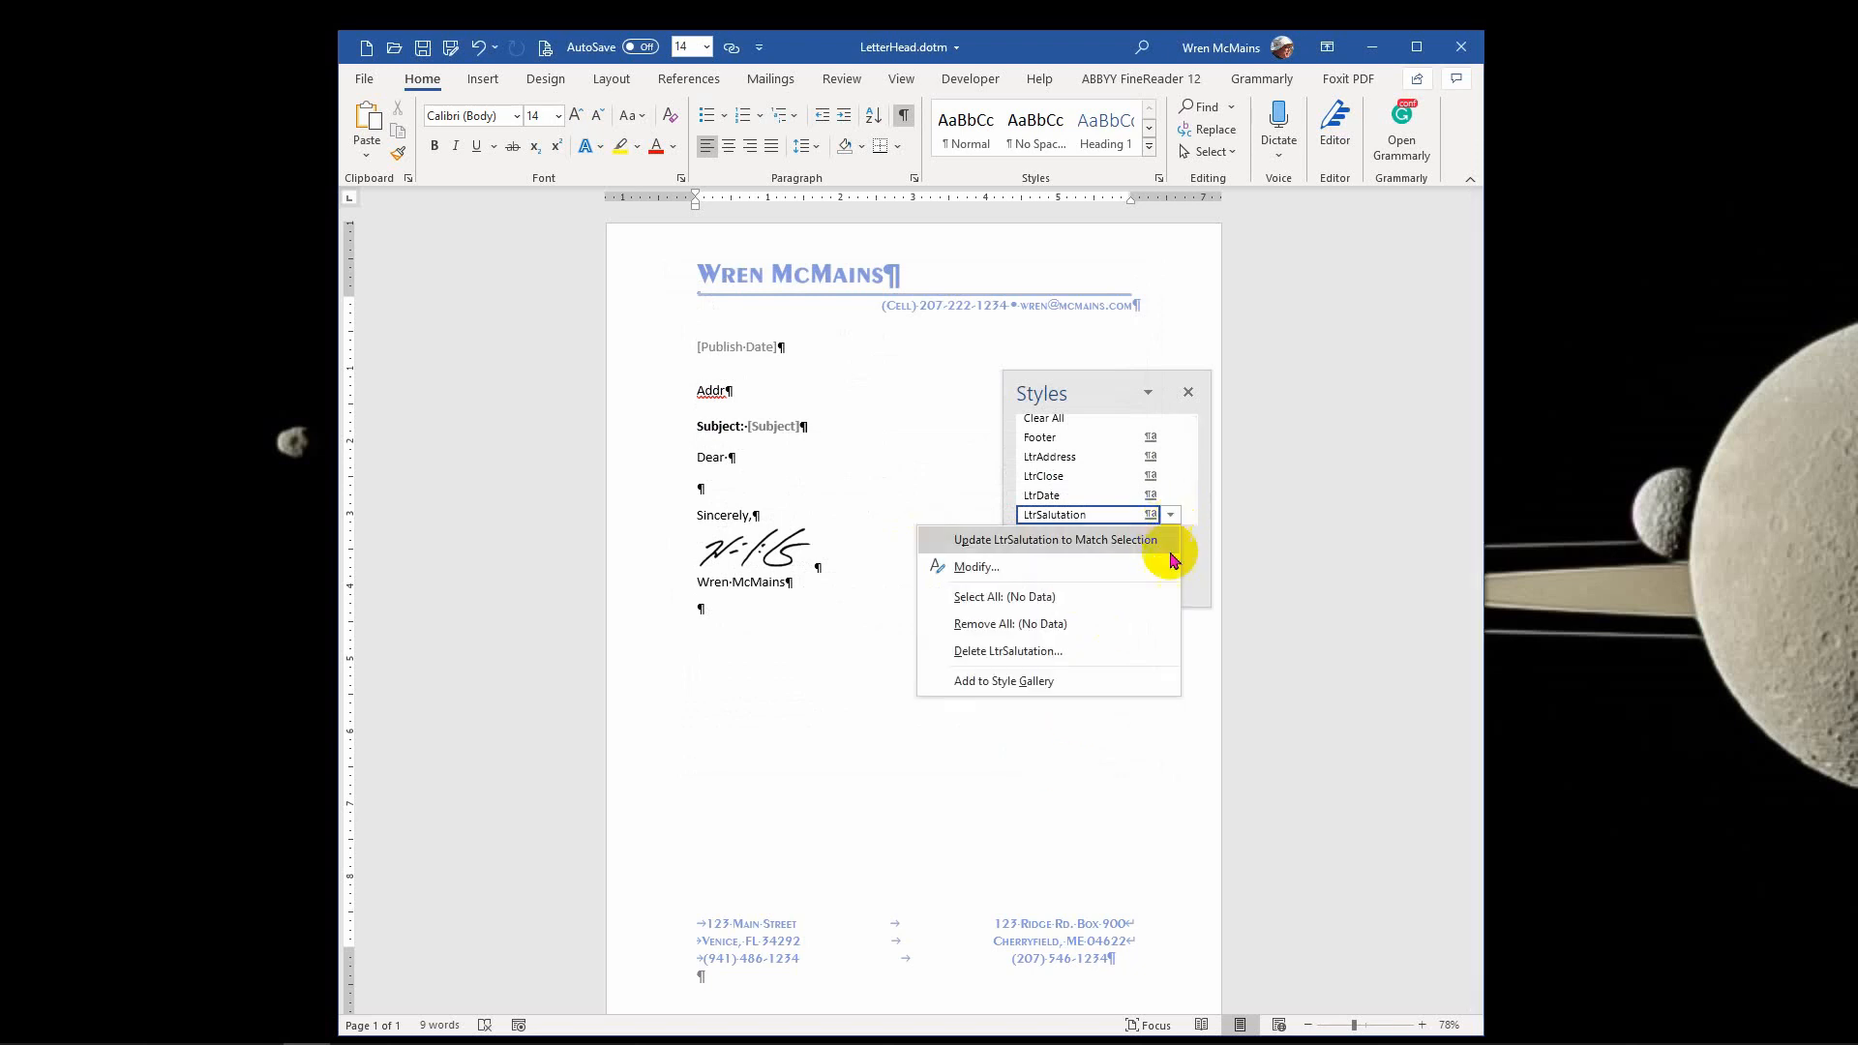
{"action": "left_click", "coordinate": [1074, 567]}
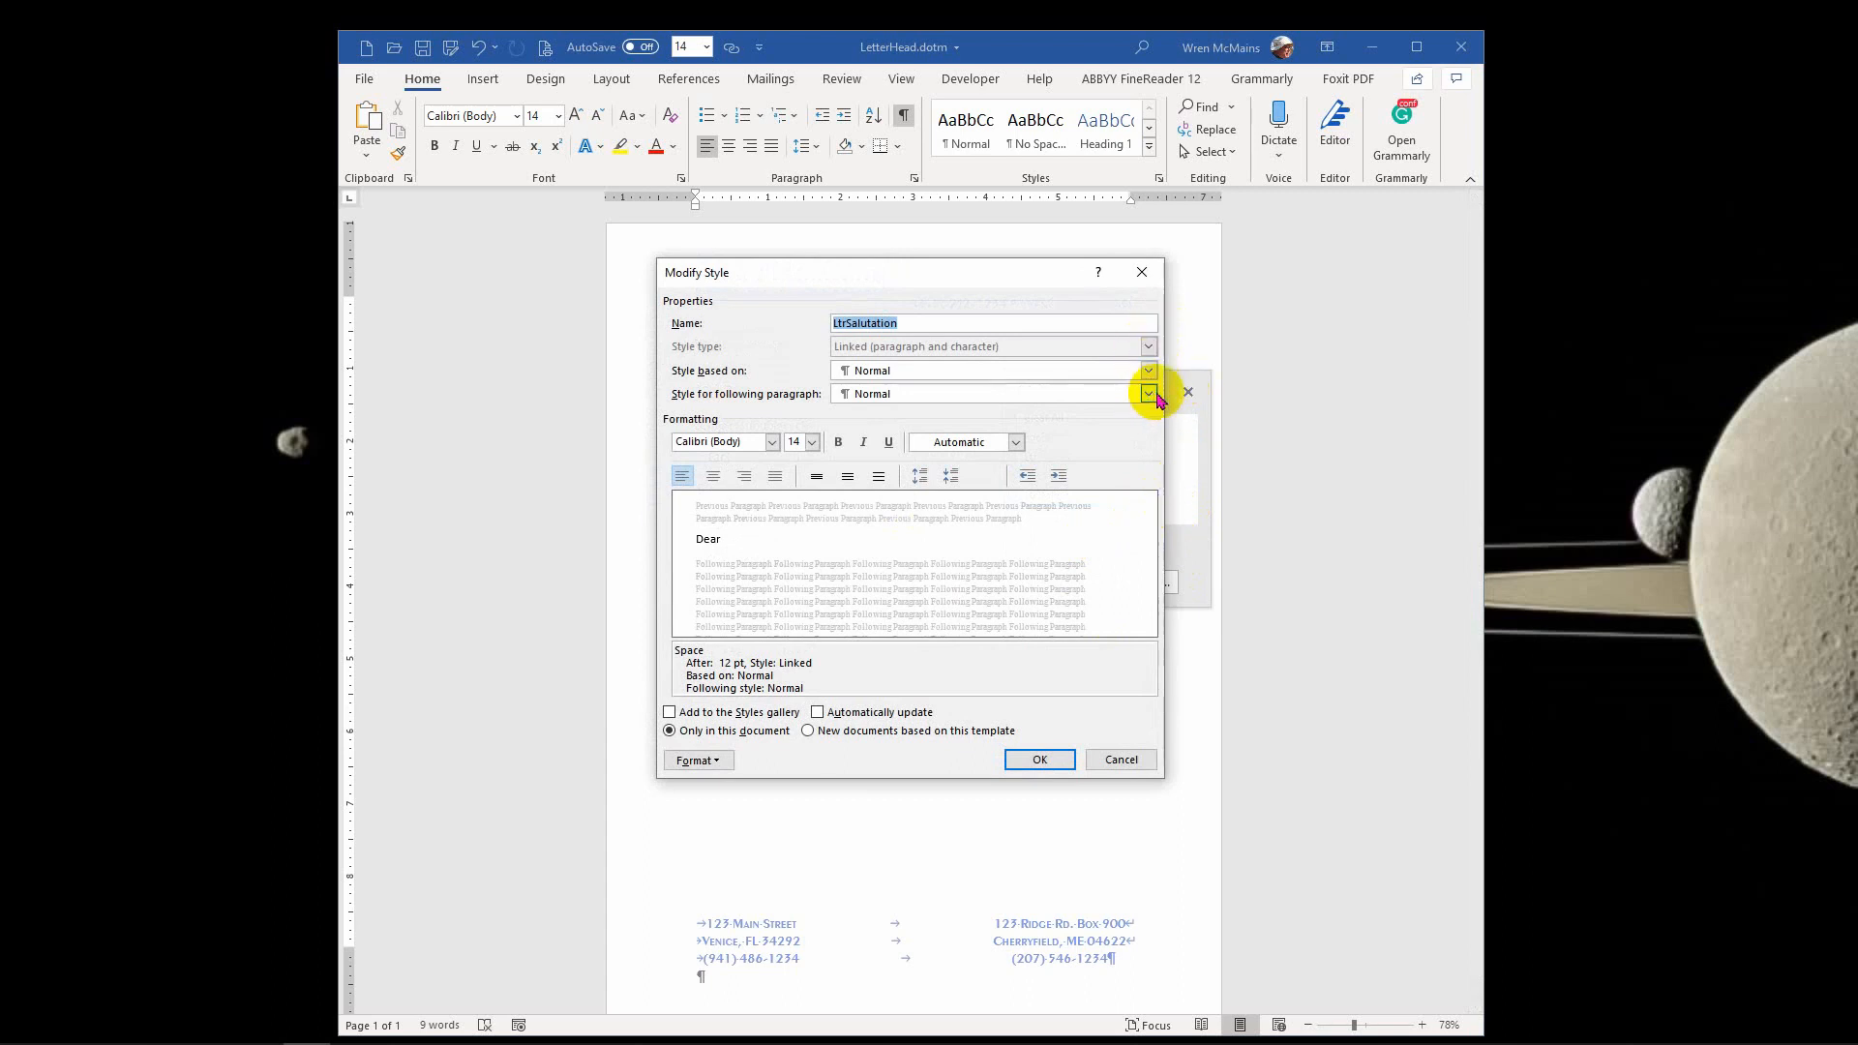
{"action": "left_click", "coordinate": [1149, 394]}
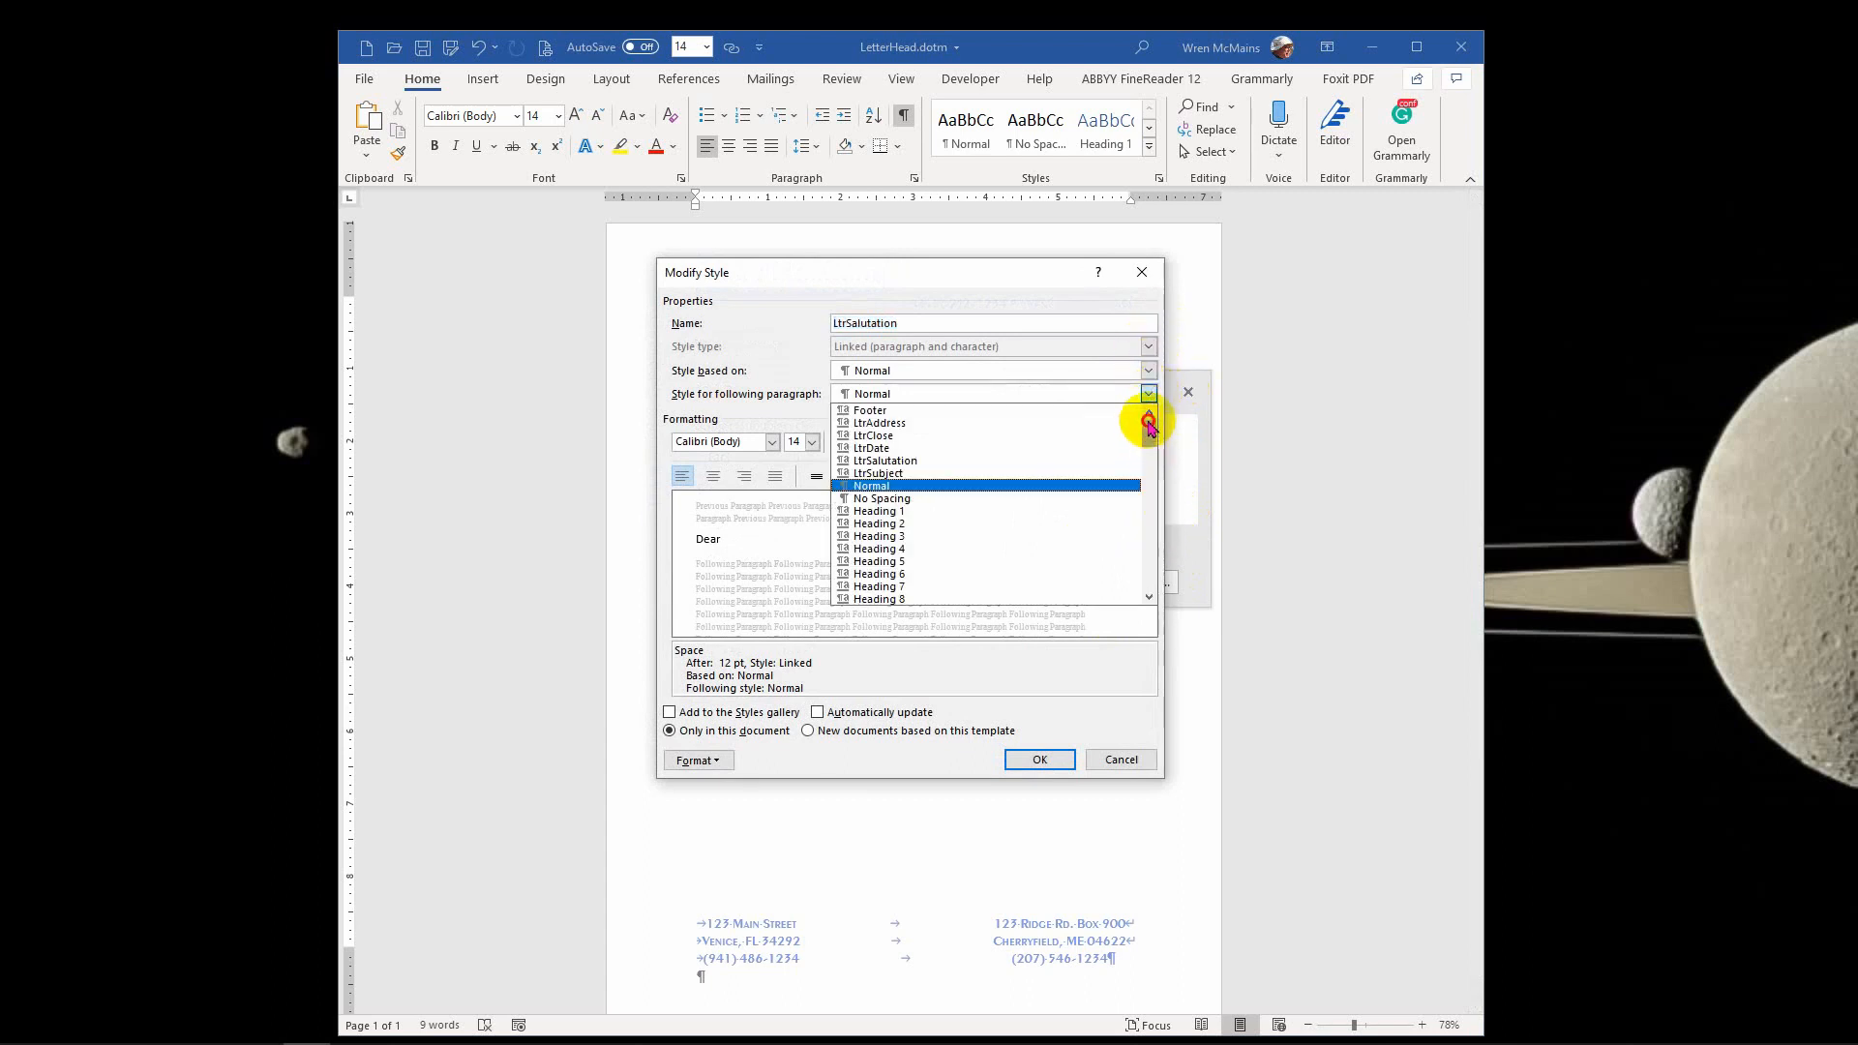
{"action": "mouse_move", "coordinate": [1148, 423]}
{"action": "left_mouse_down"}
{"action": "mouse_move", "coordinate": [1149, 449]}
{"action": "mouse_move", "coordinate": [1140, 408]}
{"action": "left_mouse_up"}
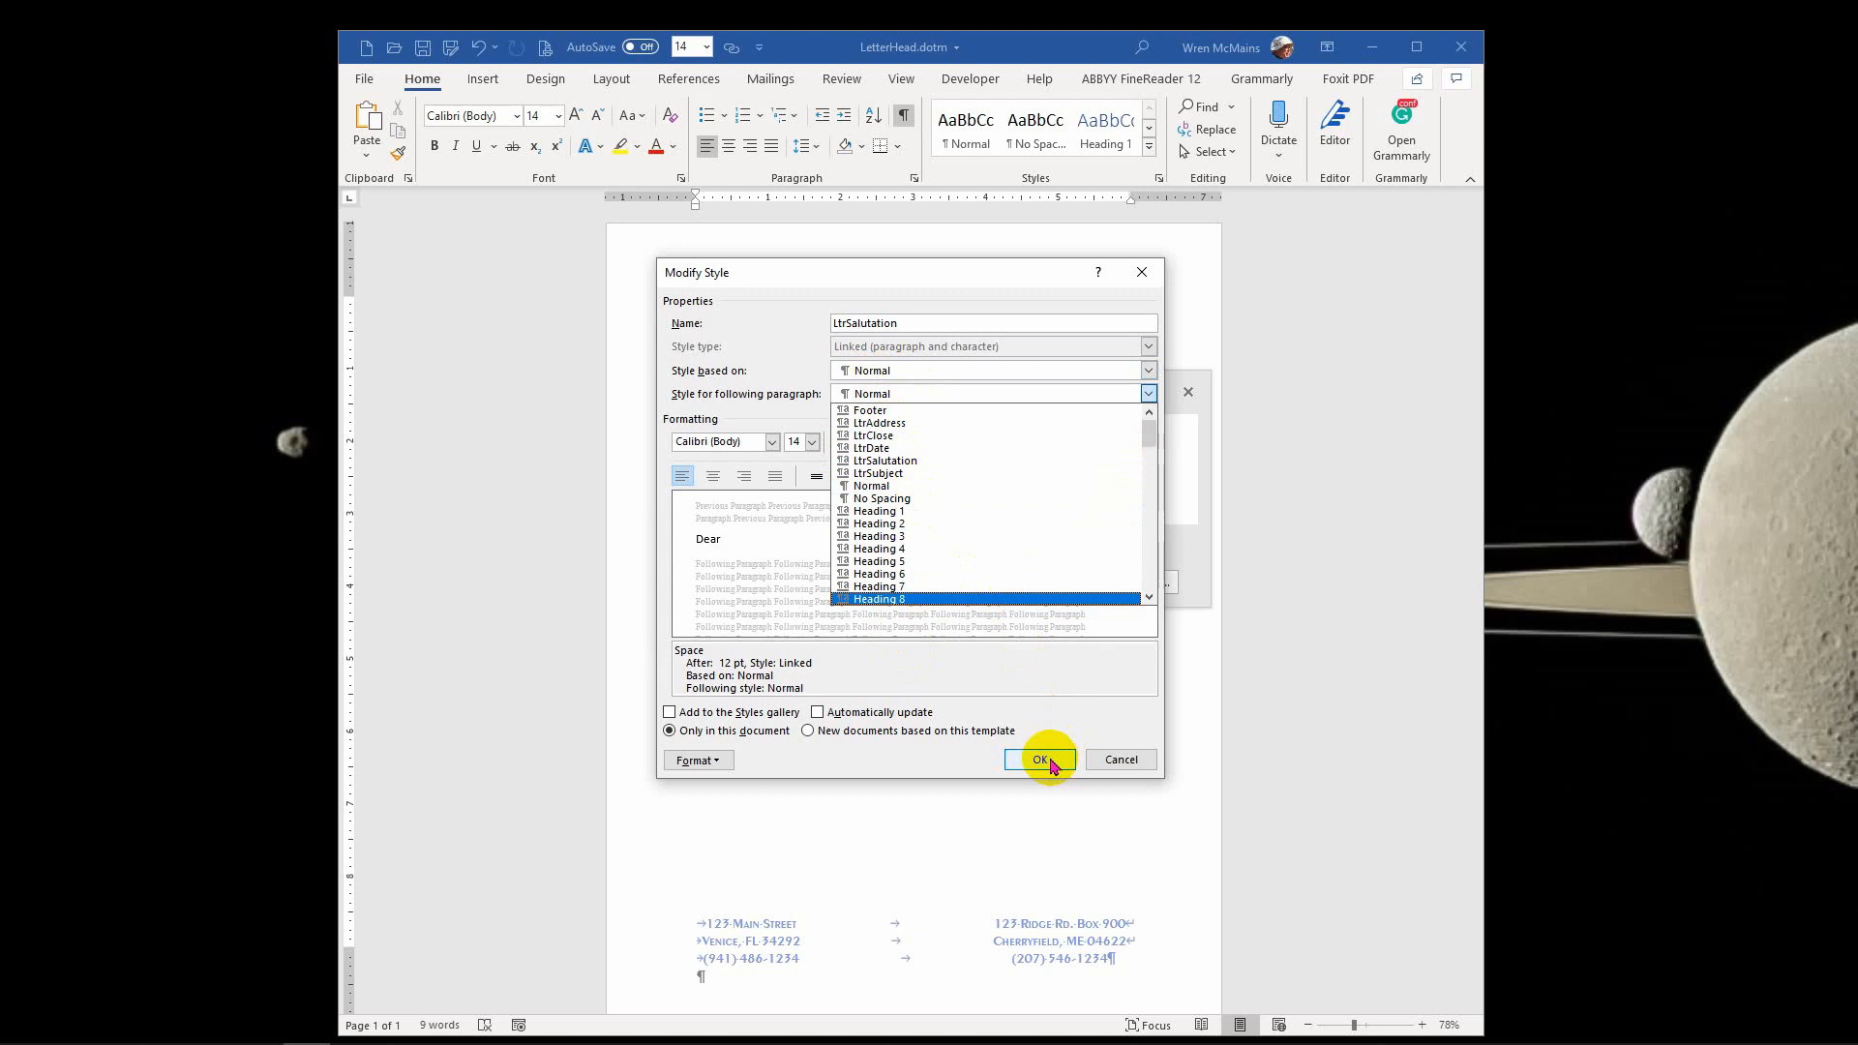
{"action": "left_click", "coordinate": [1041, 760]}
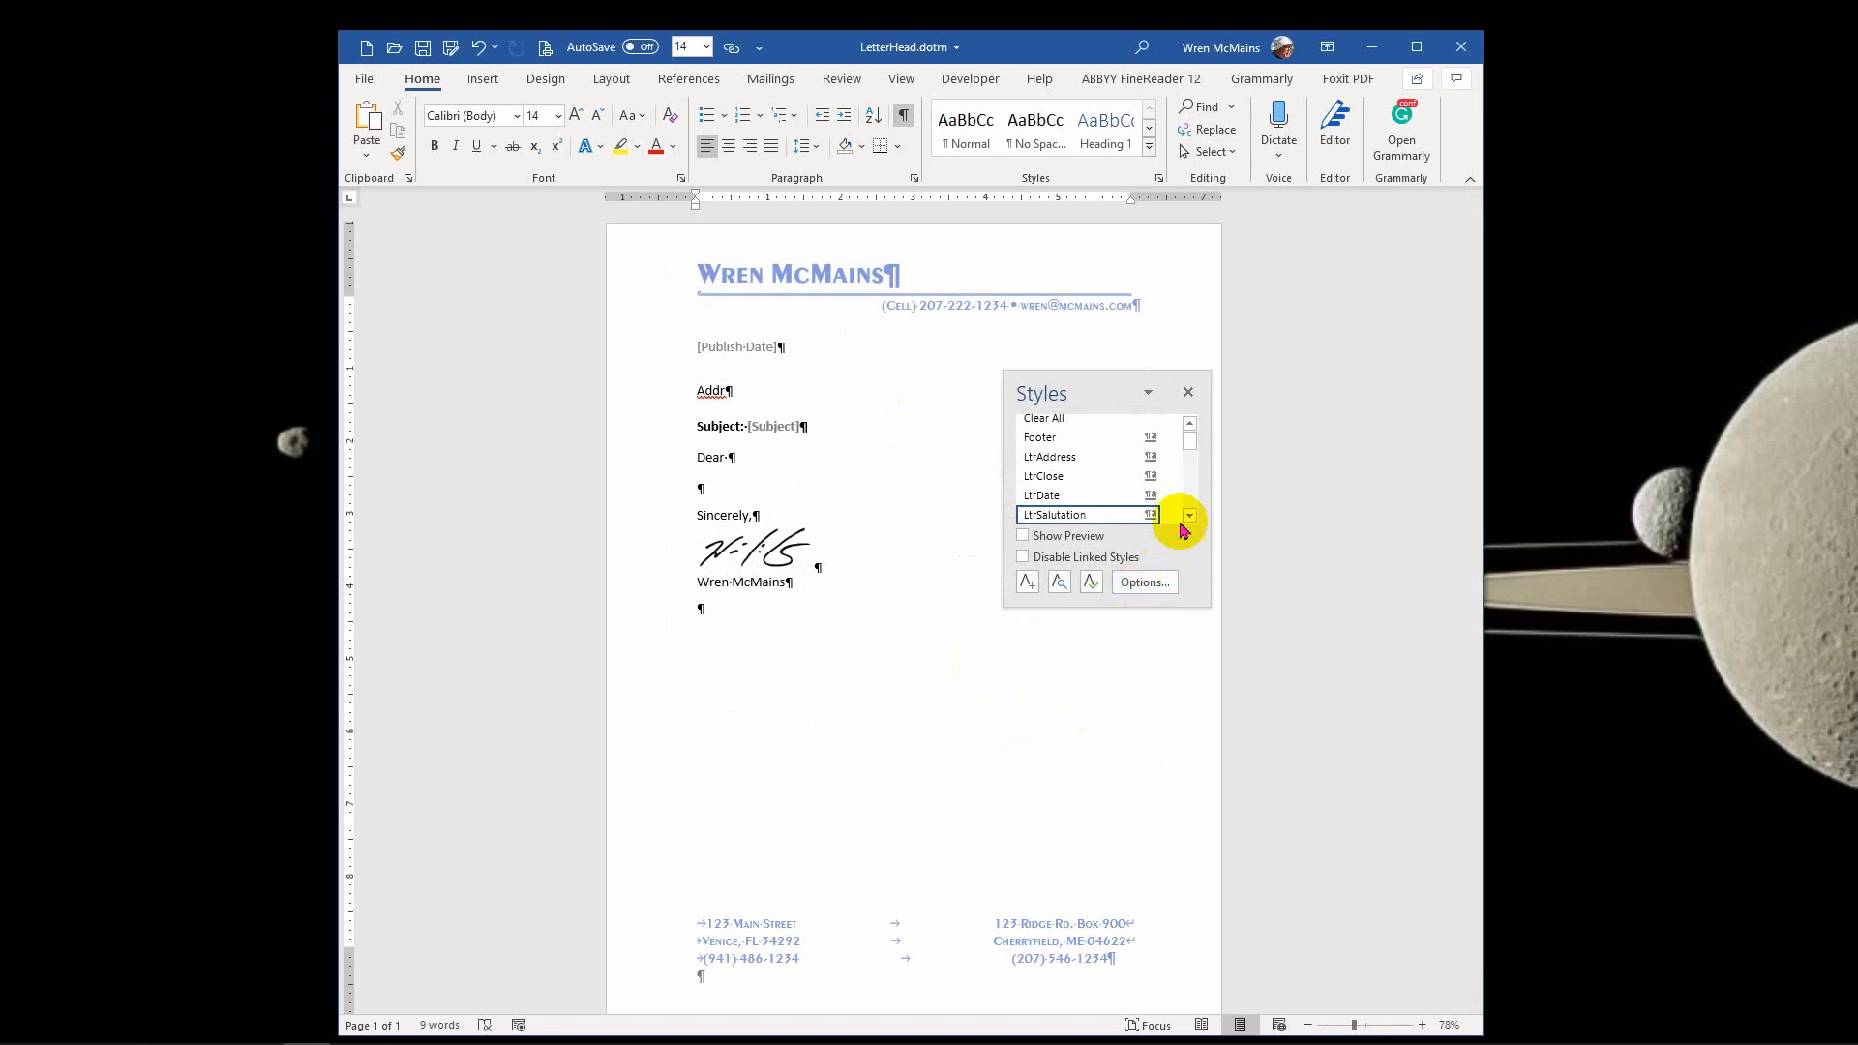
{"action": "left_click", "coordinate": [1189, 392]}
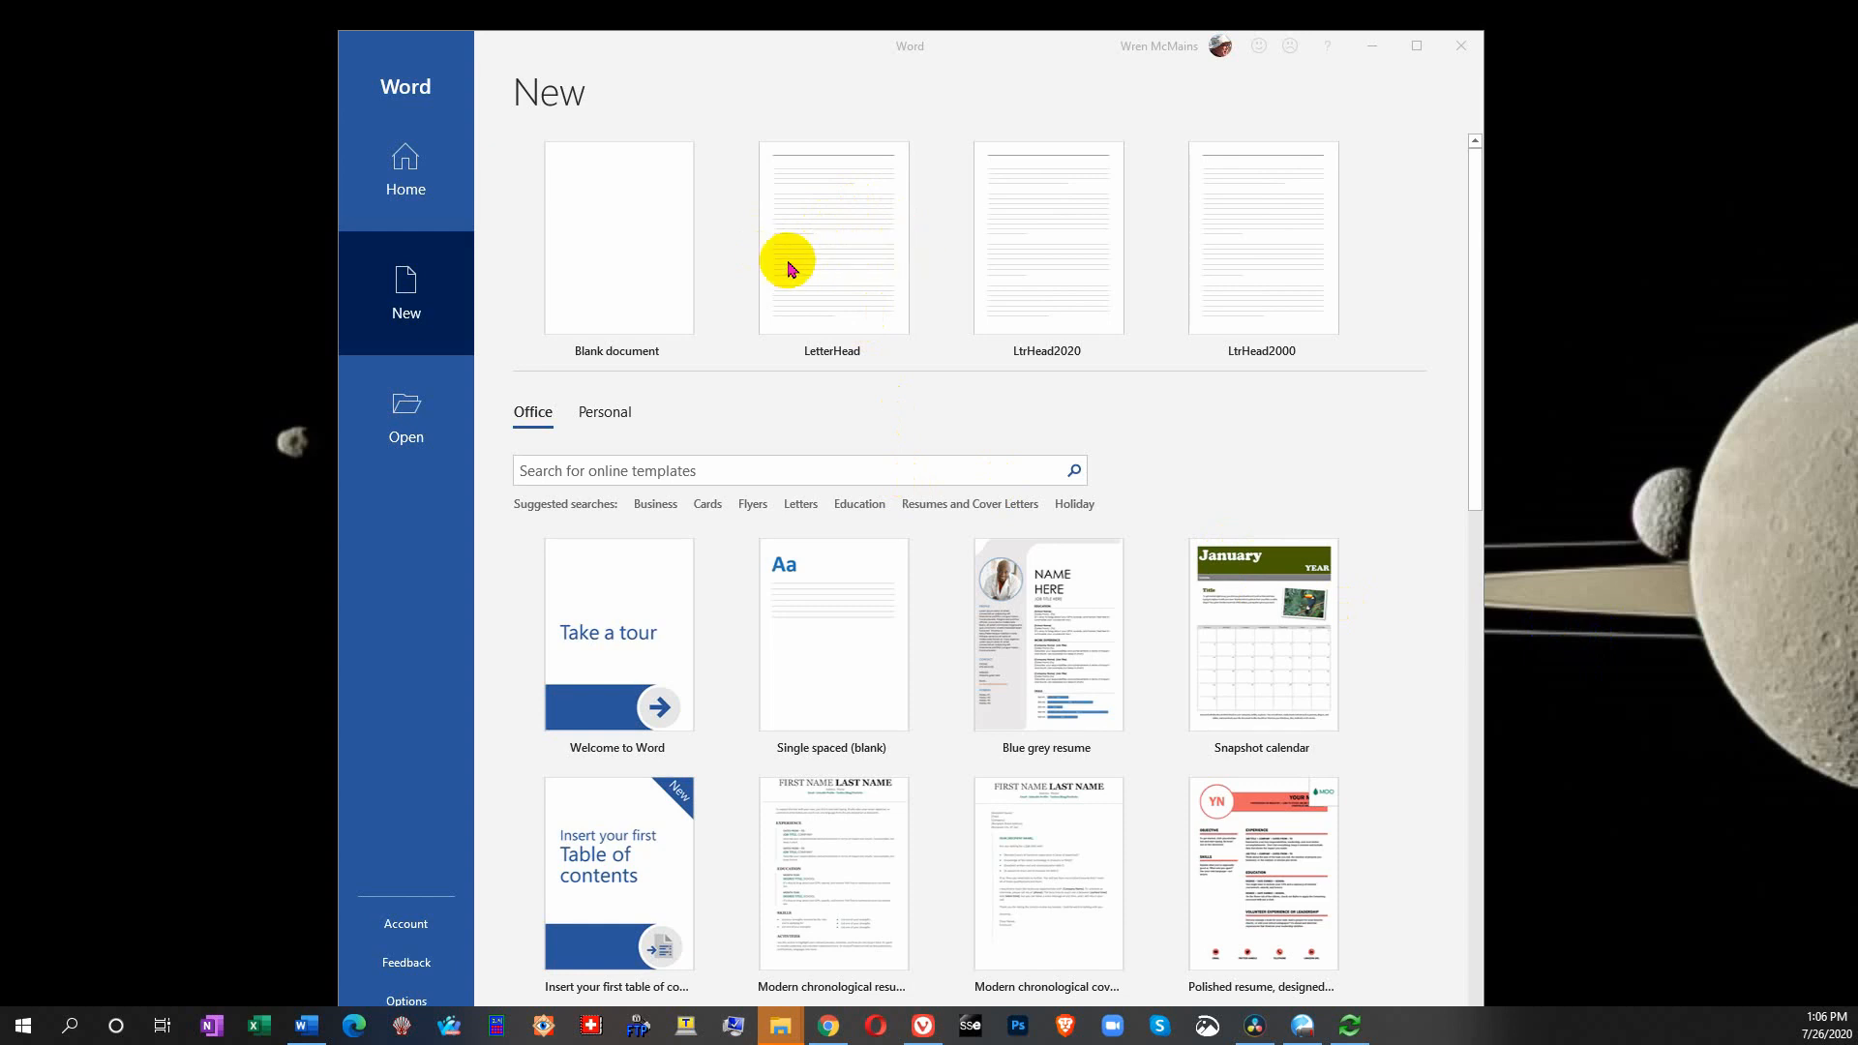
Step: Create a new document from the personal LetterHead template
{"action": "left_click", "coordinate": [609, 416]}
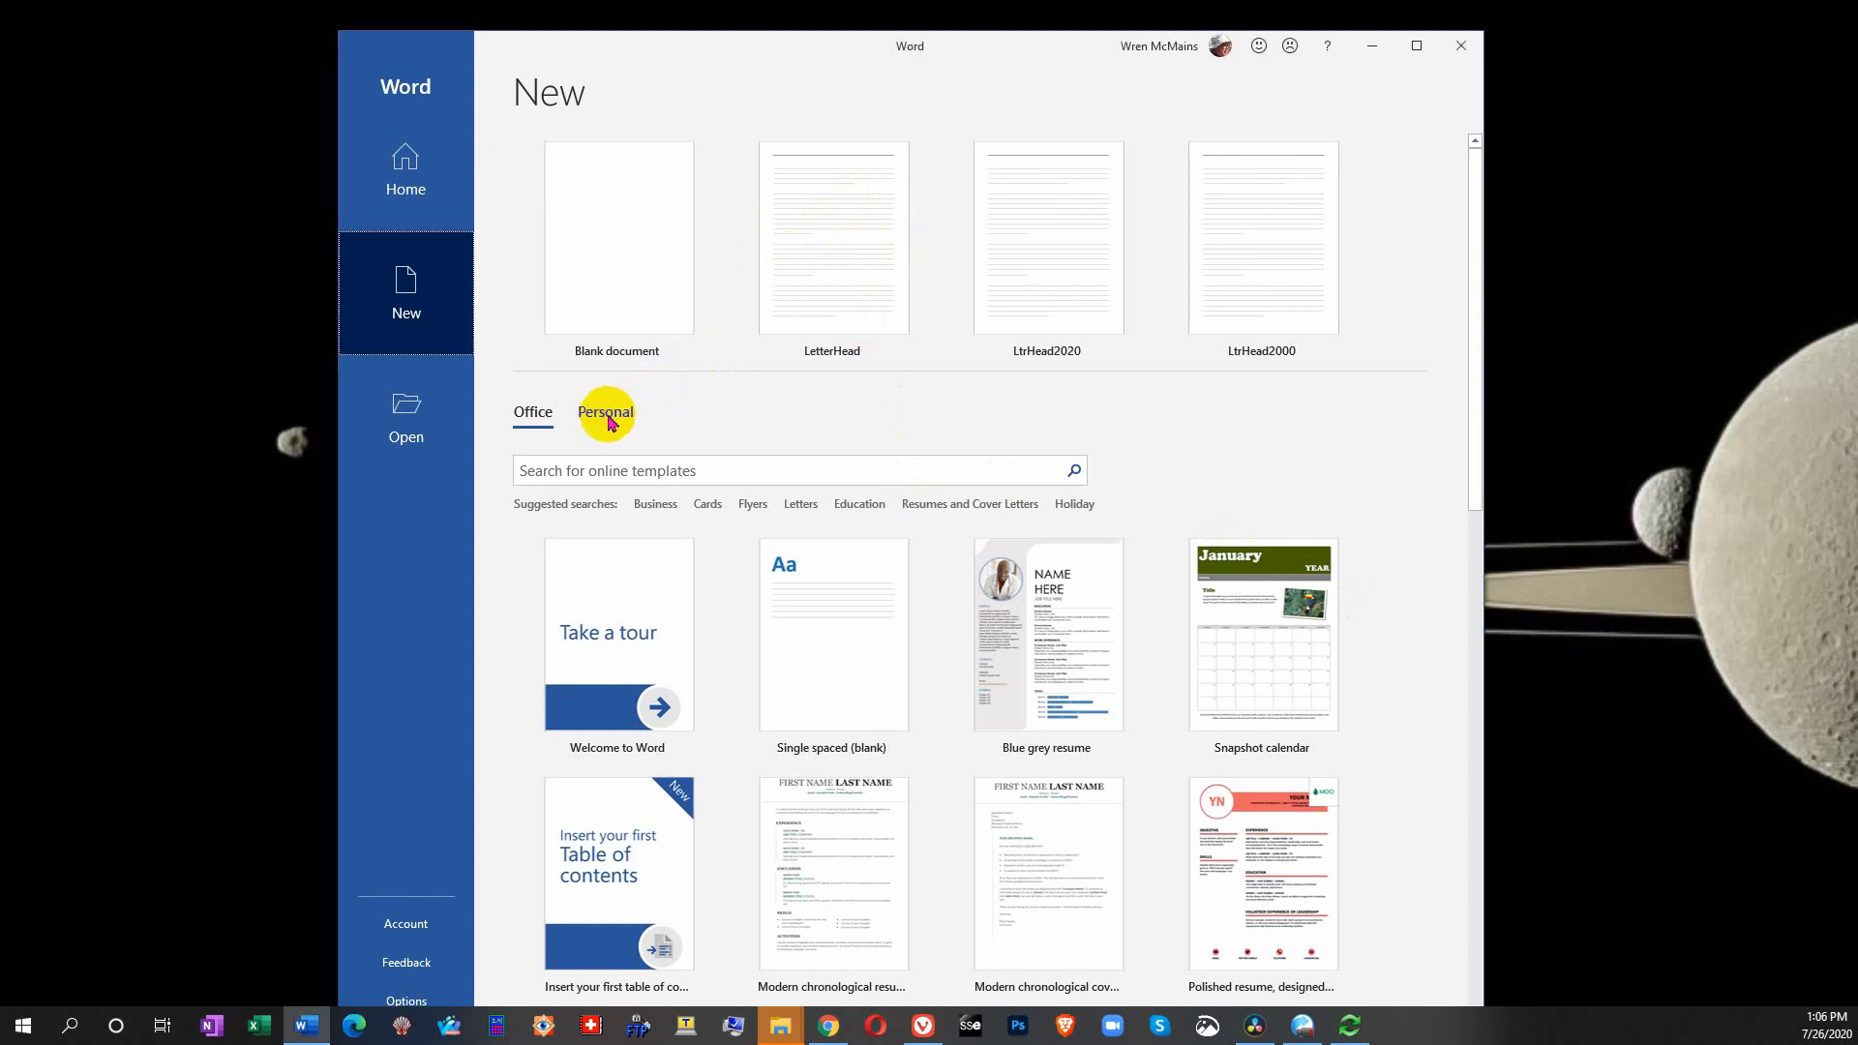
{"action": "left_click", "coordinate": [609, 419]}
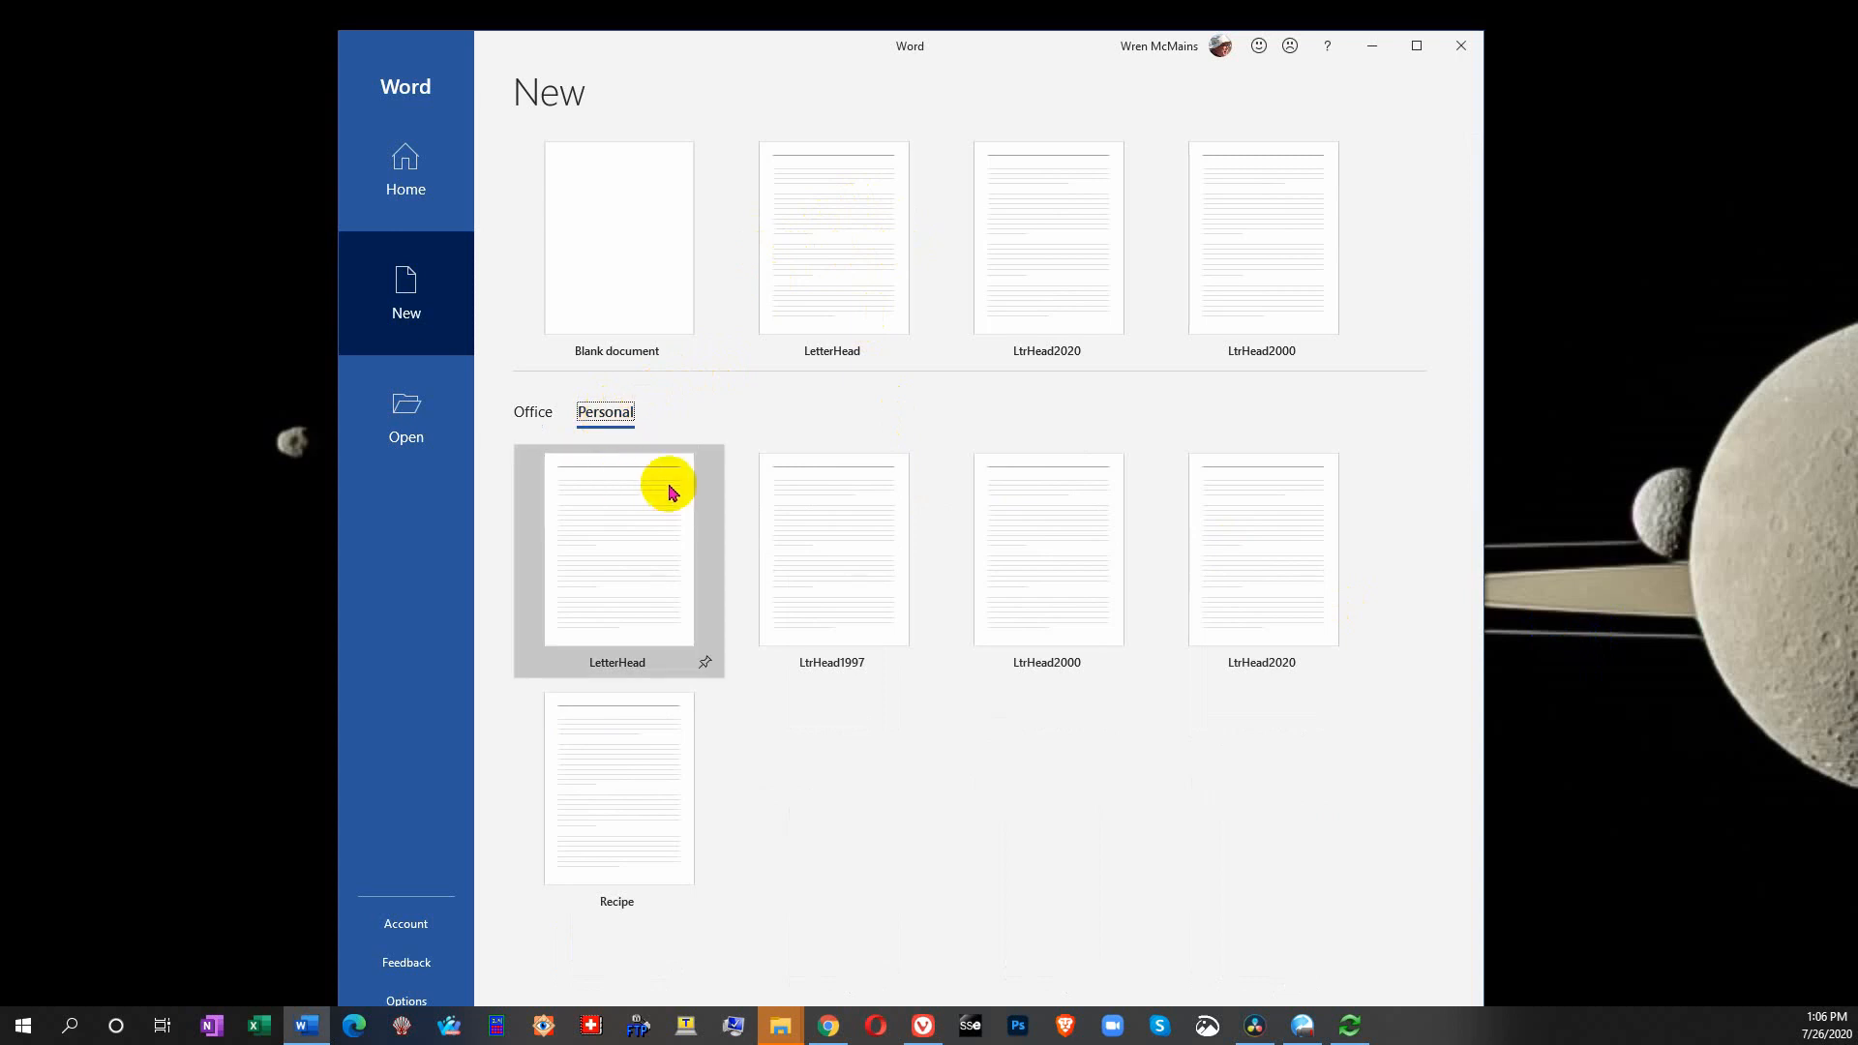
{"action": "left_click", "coordinate": [638, 526]}
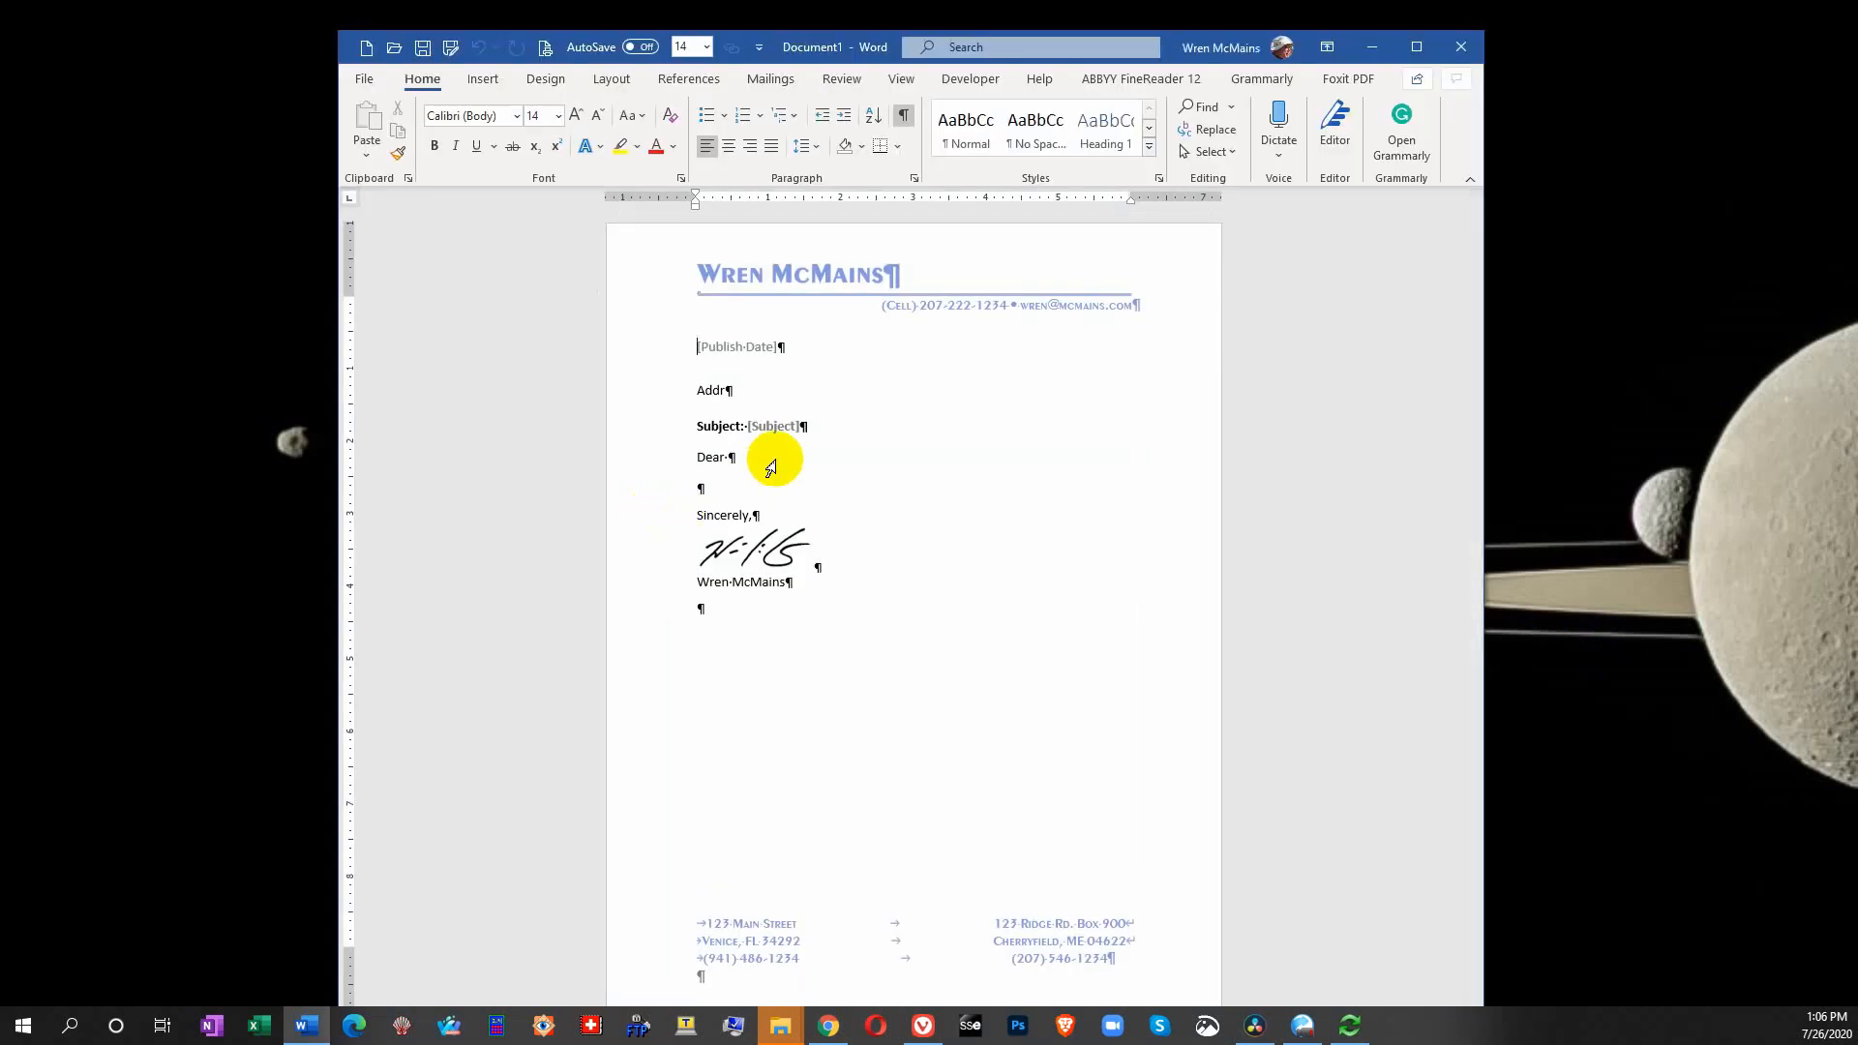
Step: Delete the Addr and Subject lines between the publish date and the Dear line of the new letter
{"action": "left_click", "coordinate": [780, 427]}
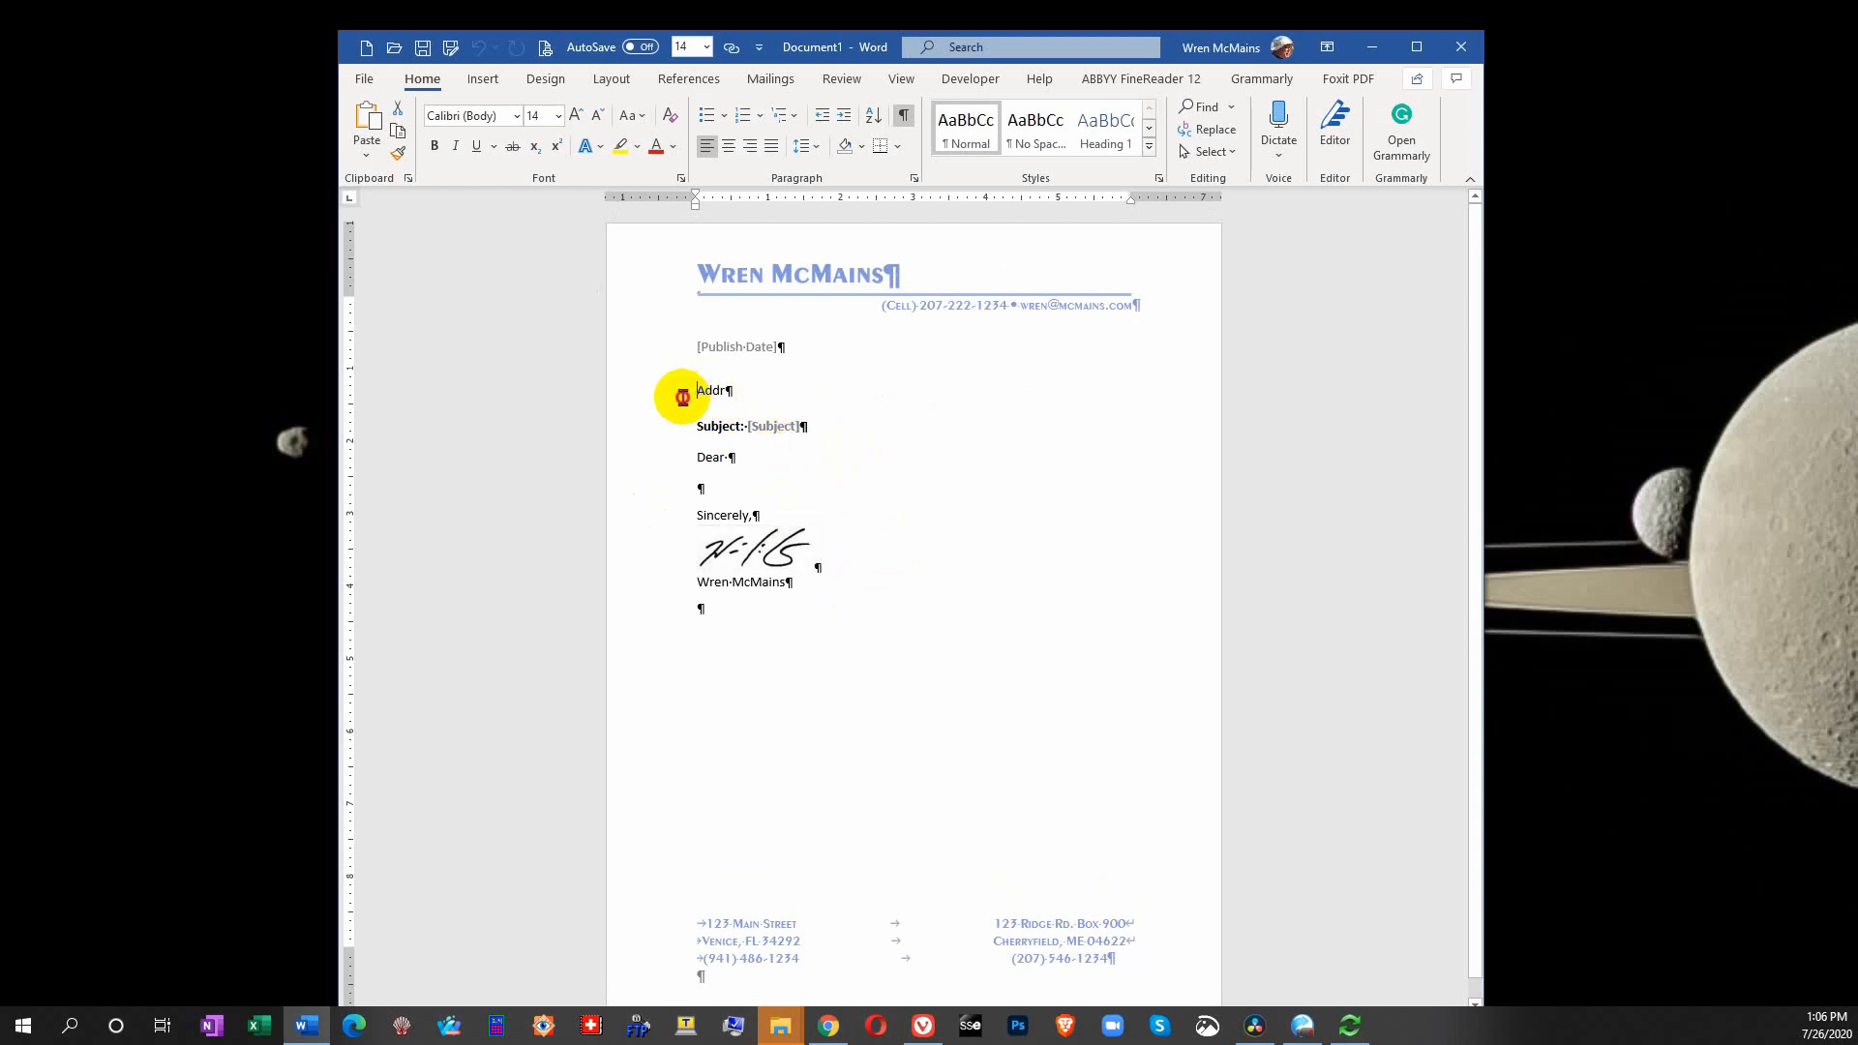
{"action": "left_click", "coordinate": [687, 395]}
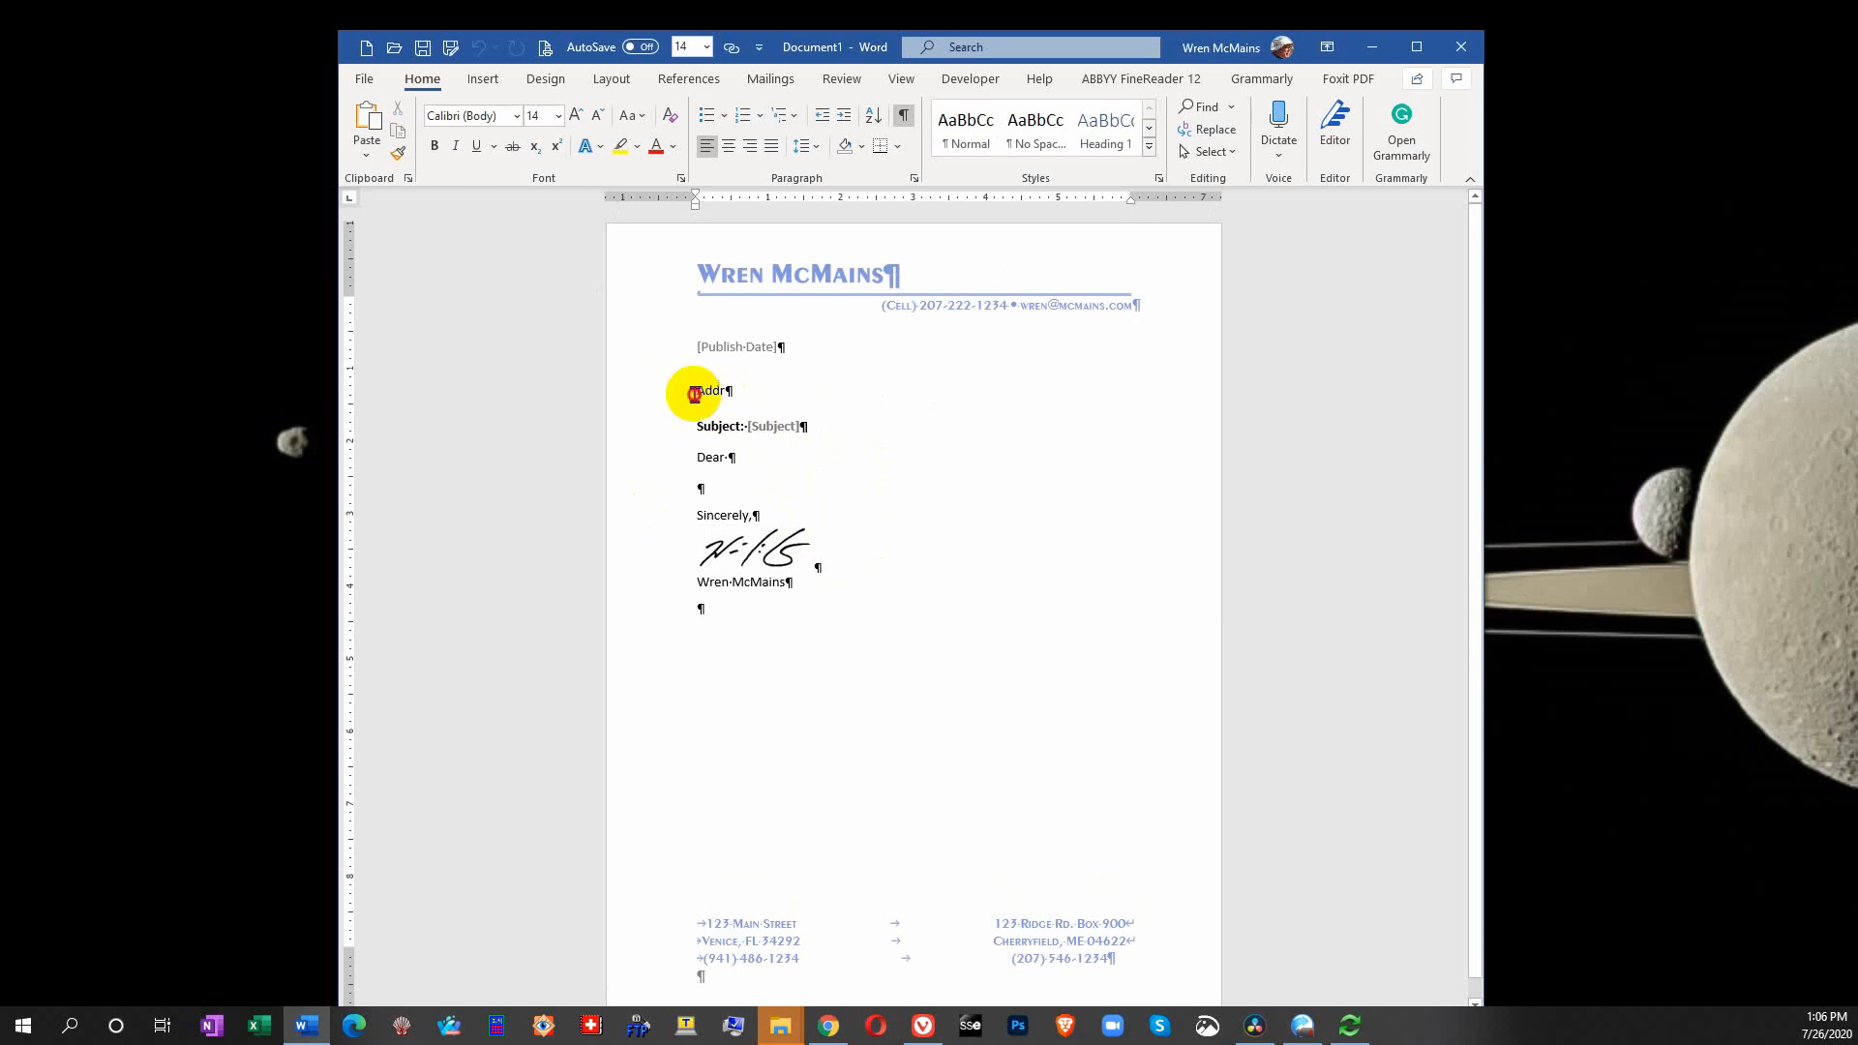
{"action": "left_click_drag", "start_coordinate": [693, 394], "coordinate": [859, 436]}
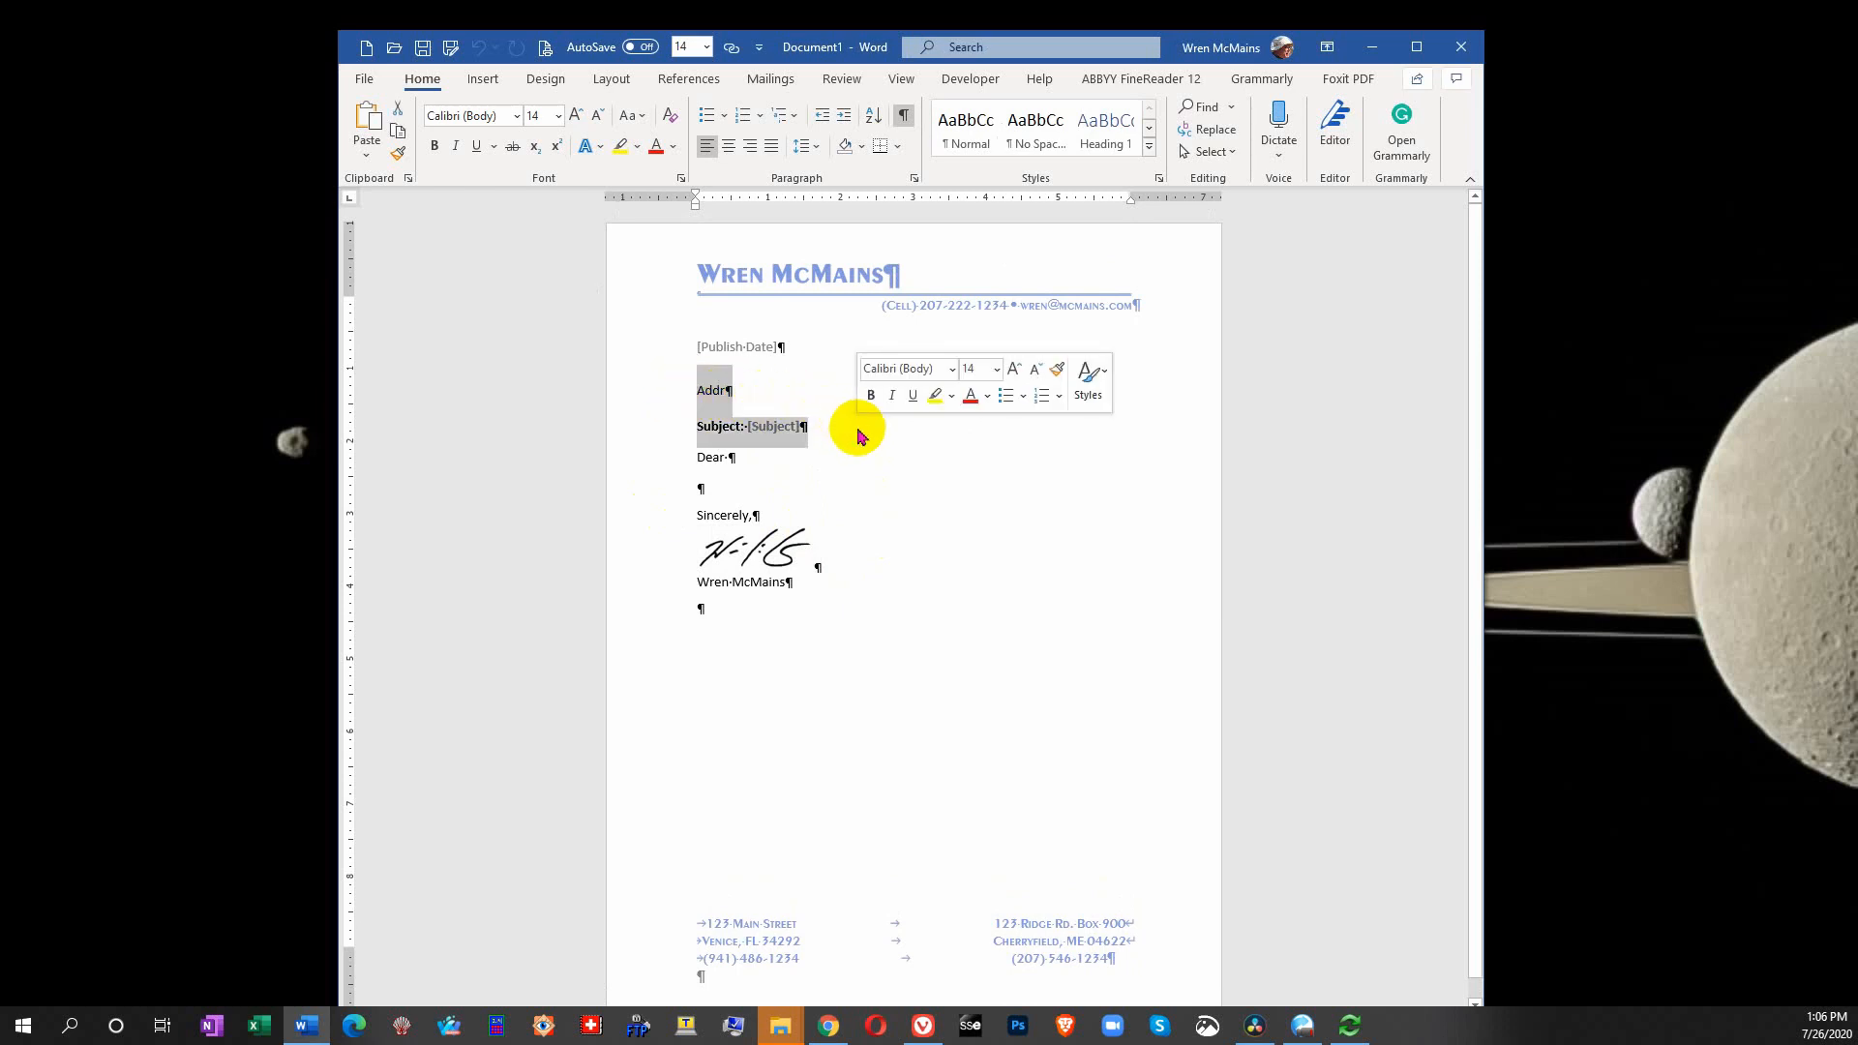
{"action": "key", "text": "Delete"}
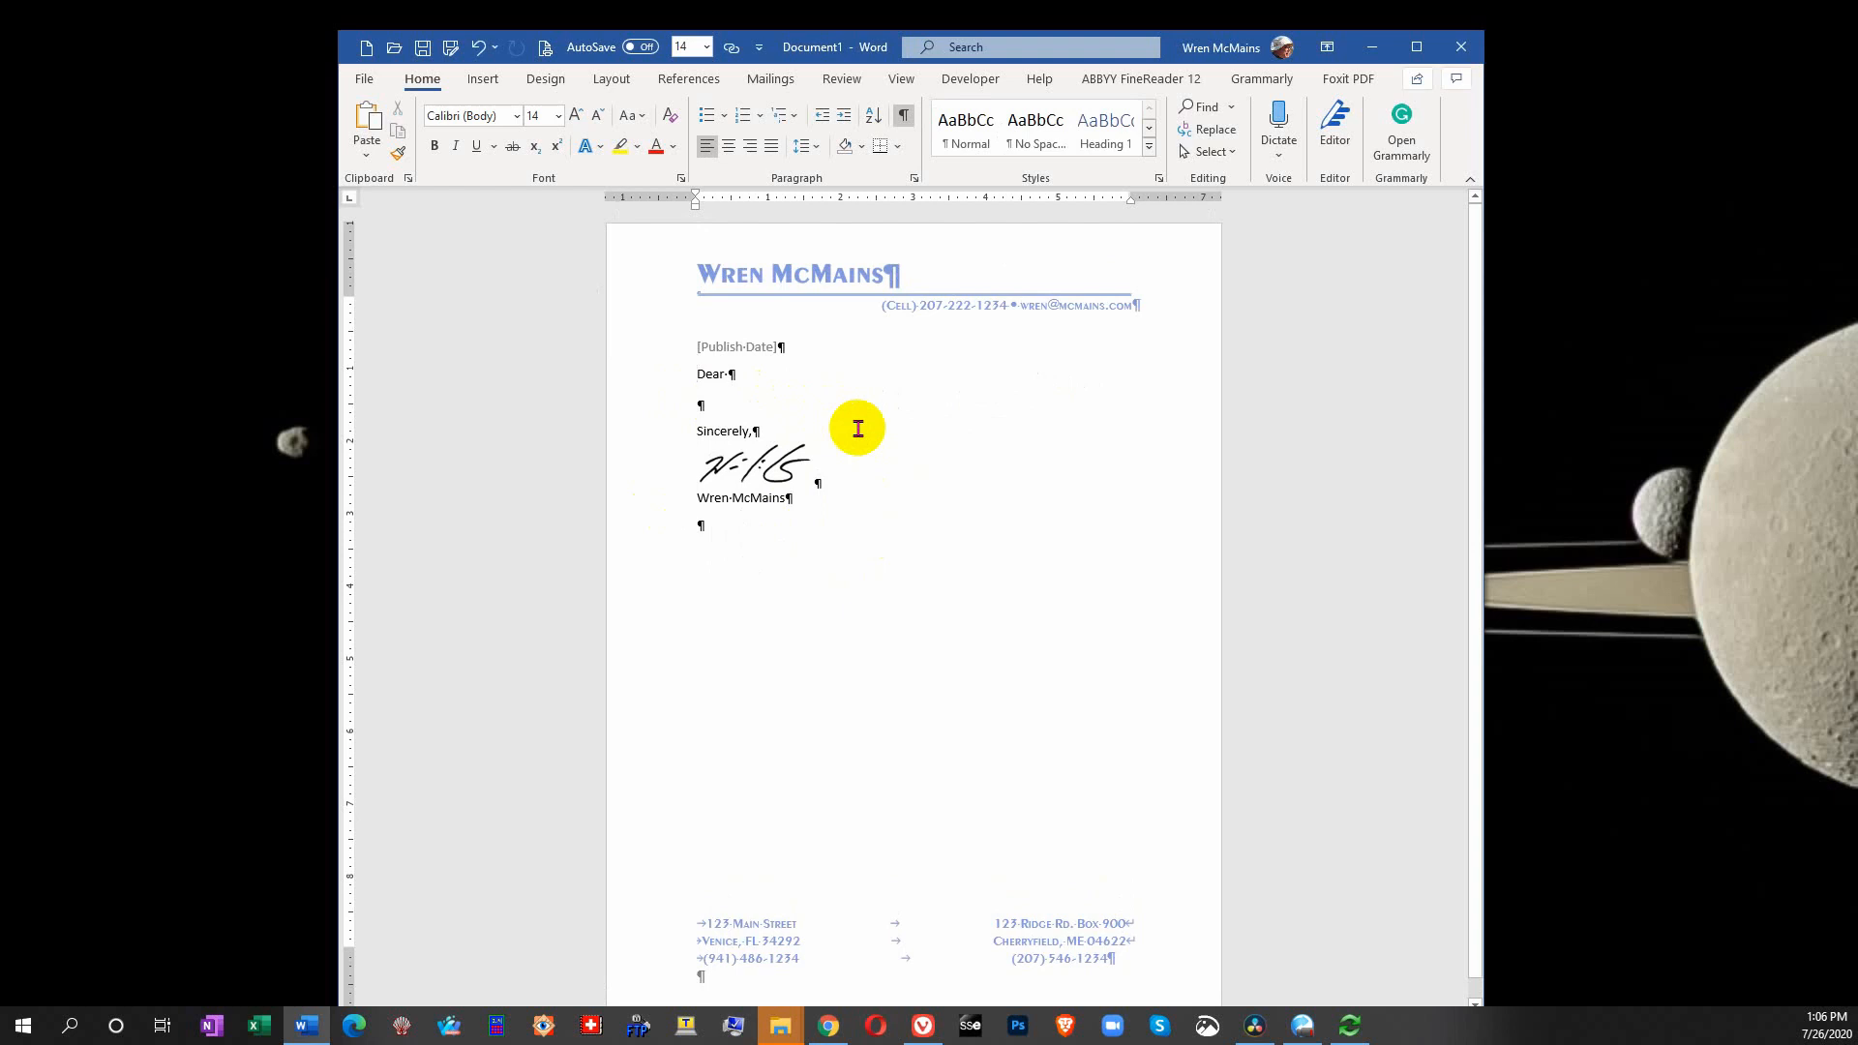